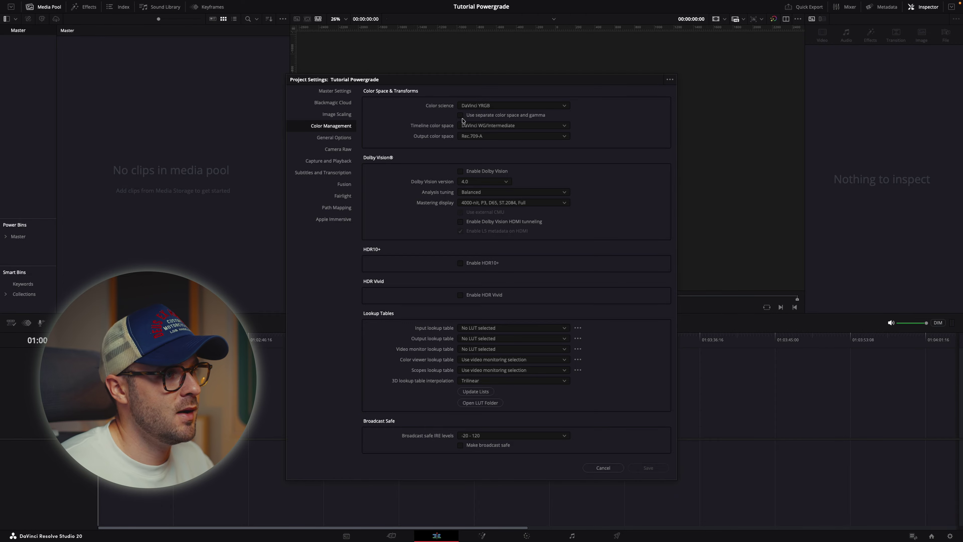
- Close the project settings and adjust the custom timeline resolution in the timeline settings of Timeline 1
key(Escape)
right_click(139, 140)
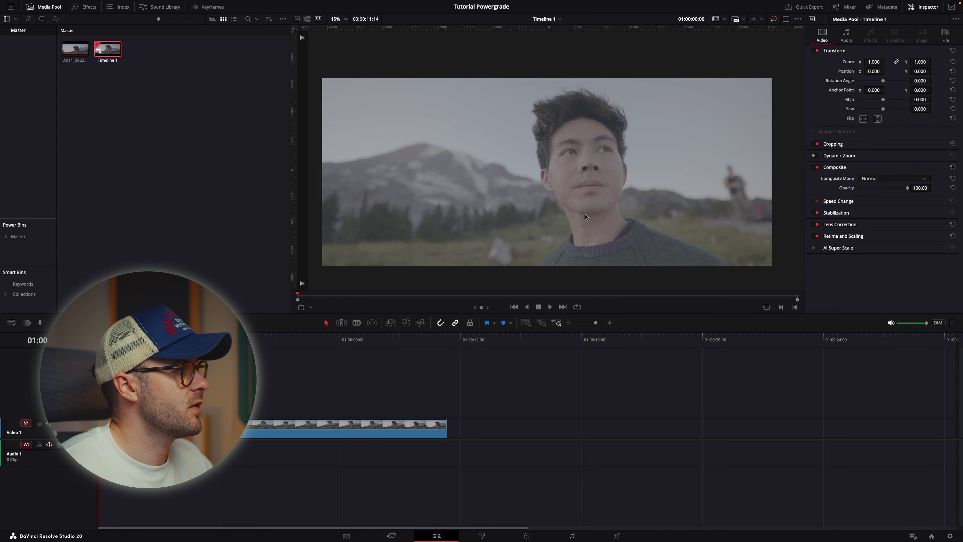
right_click(107, 50)
mouse_move(212, 55)
click(269, 58)
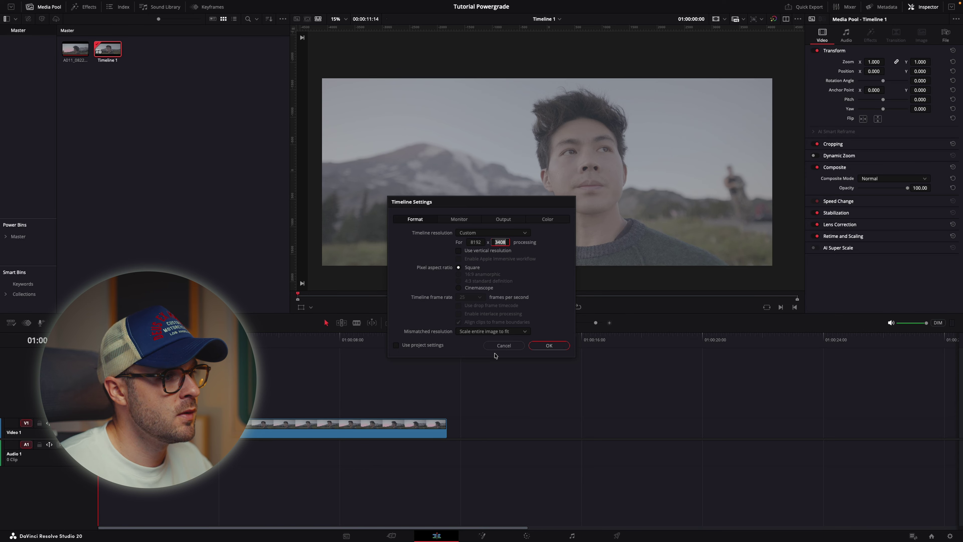
click(507, 243)
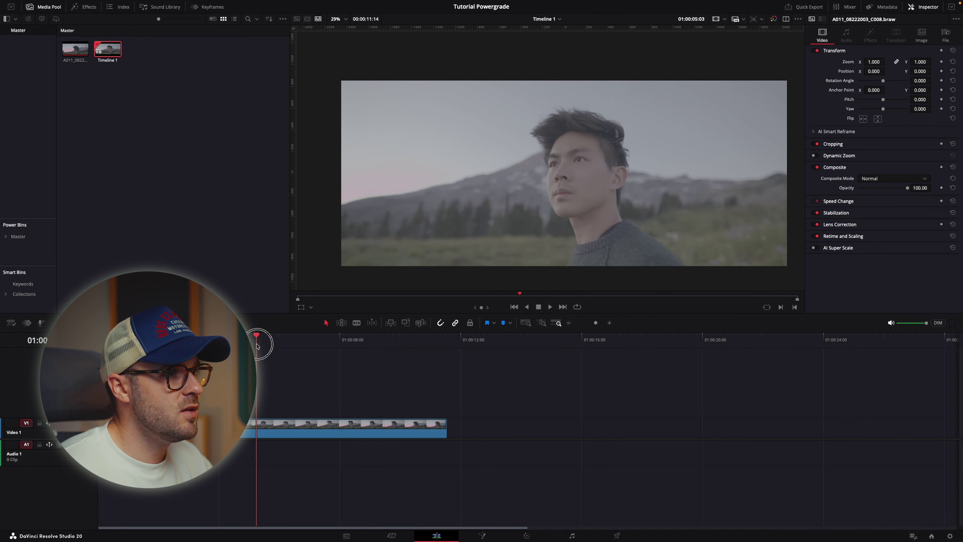
- Move the playhead to 01:00:03:02 and bring the clip up on the Color page with the gallery shown
drag(261, 344, 189, 343)
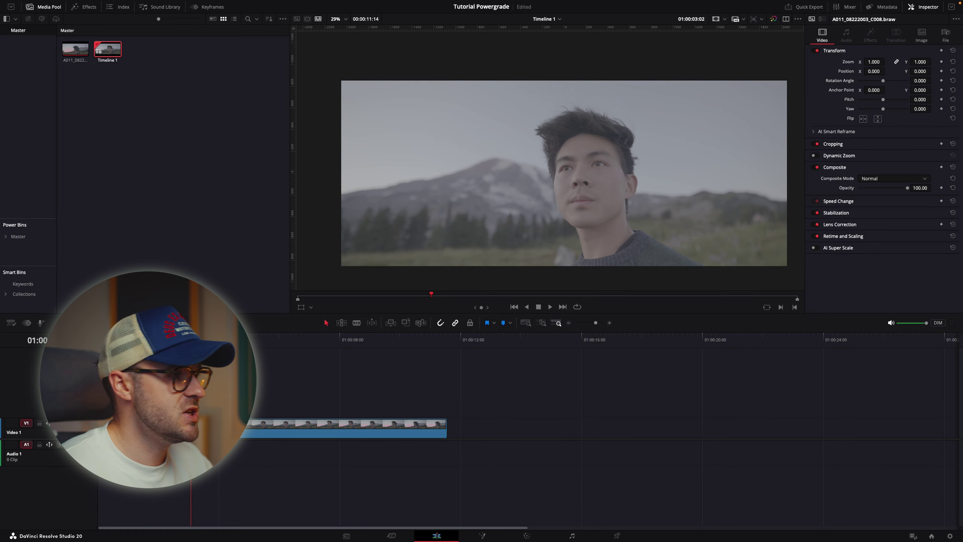
key(shift+6)
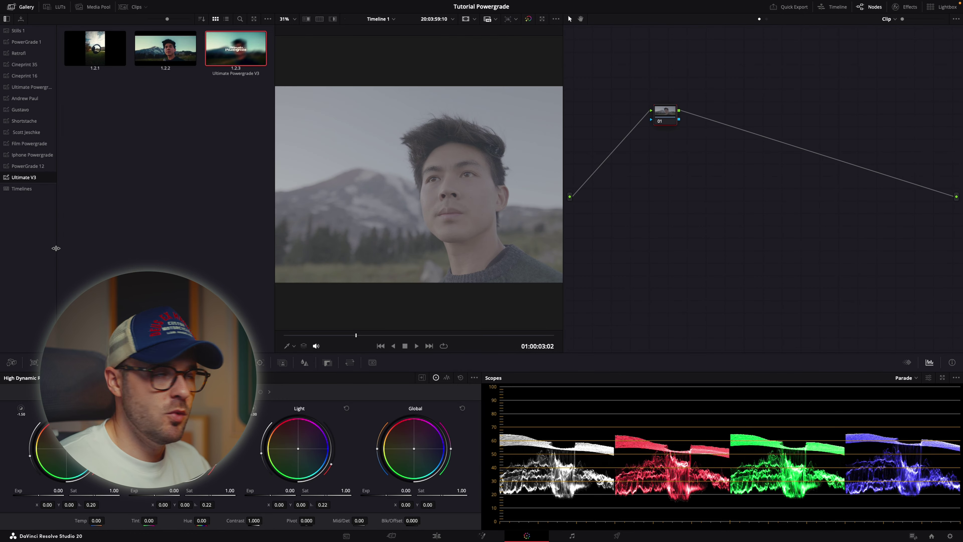
click(27, 9)
click(28, 9)
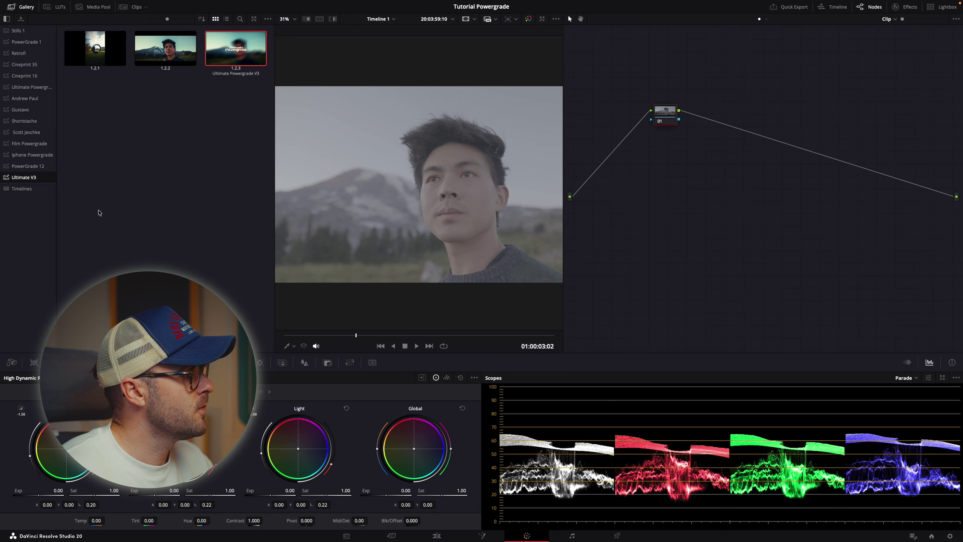
- Add a new PowerGrade album to the gallery and name it "UP v3"
right_click(49, 129)
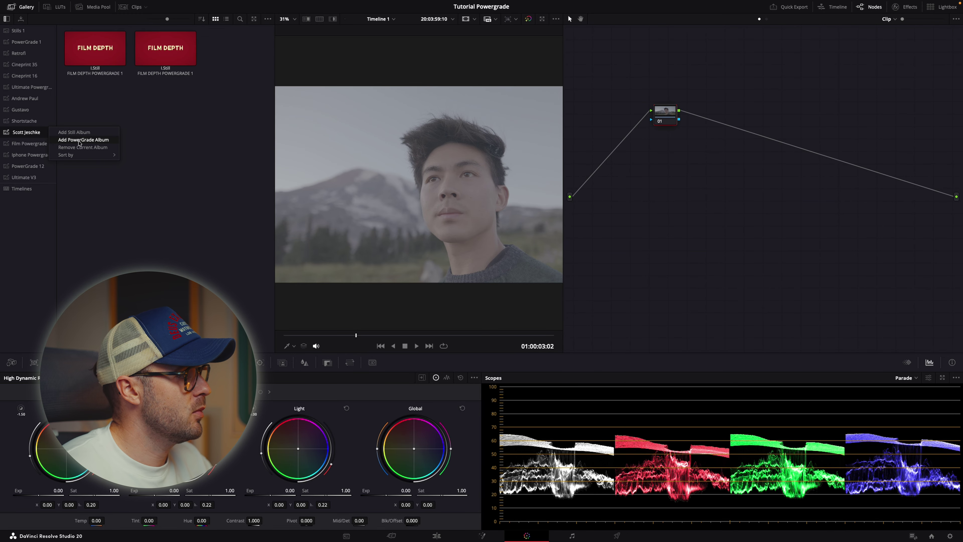
click(97, 140)
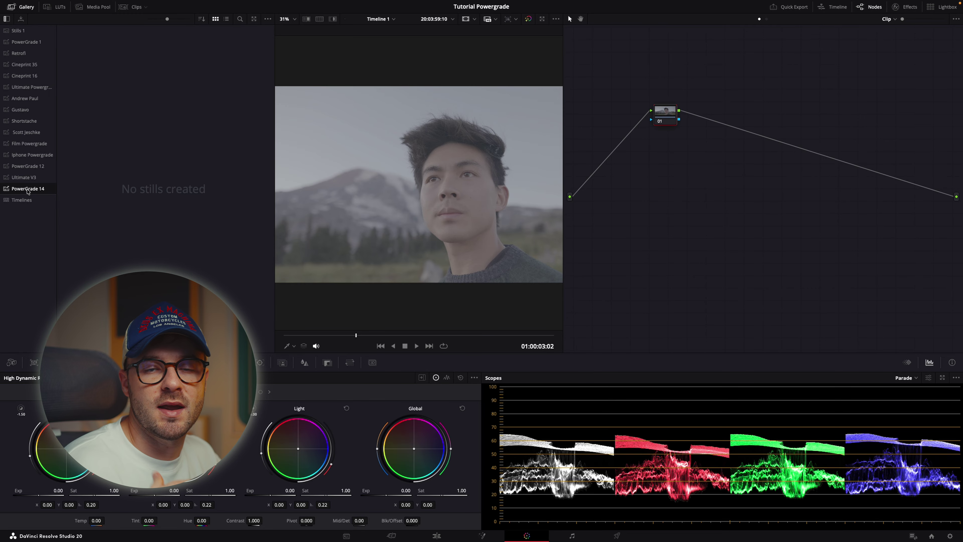
double_click(27, 190)
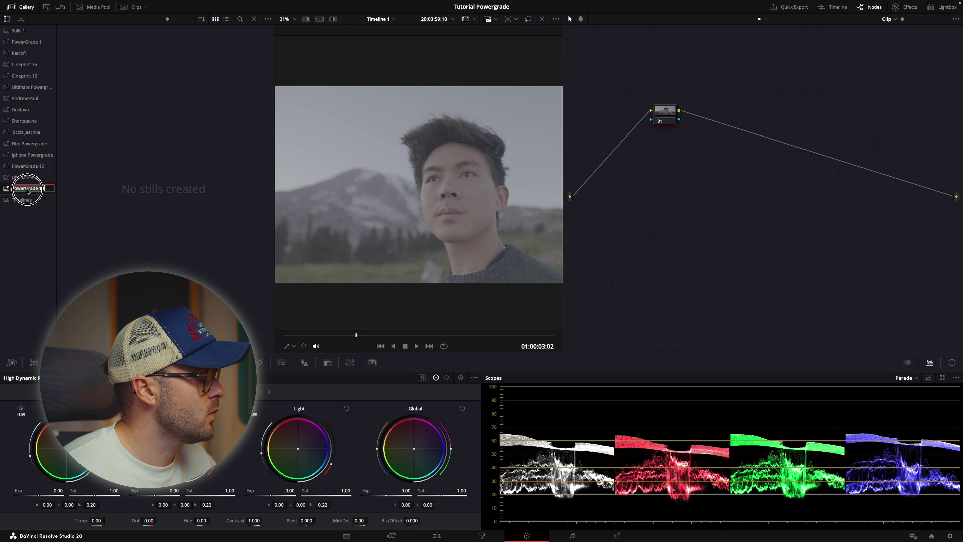
text(UP v3)
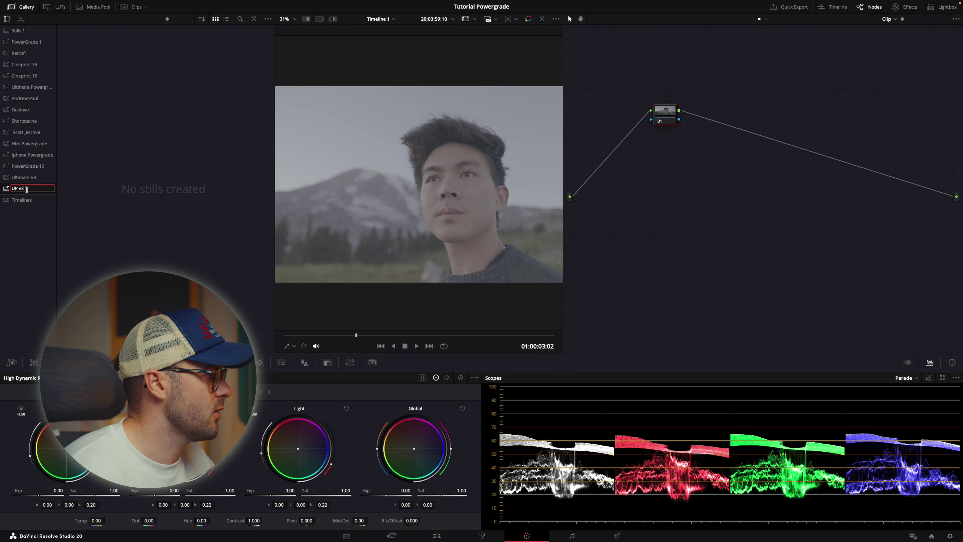
key(Return)
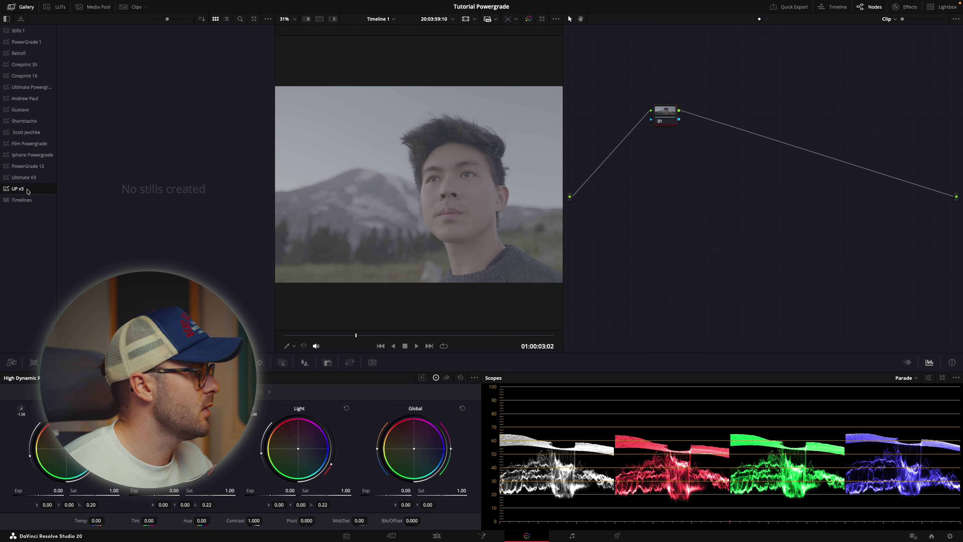
- Apply the Ultimate Powergrade V3 still from the Ultimate V3 album to the clip's node graph and hide the gallery
click(23, 181)
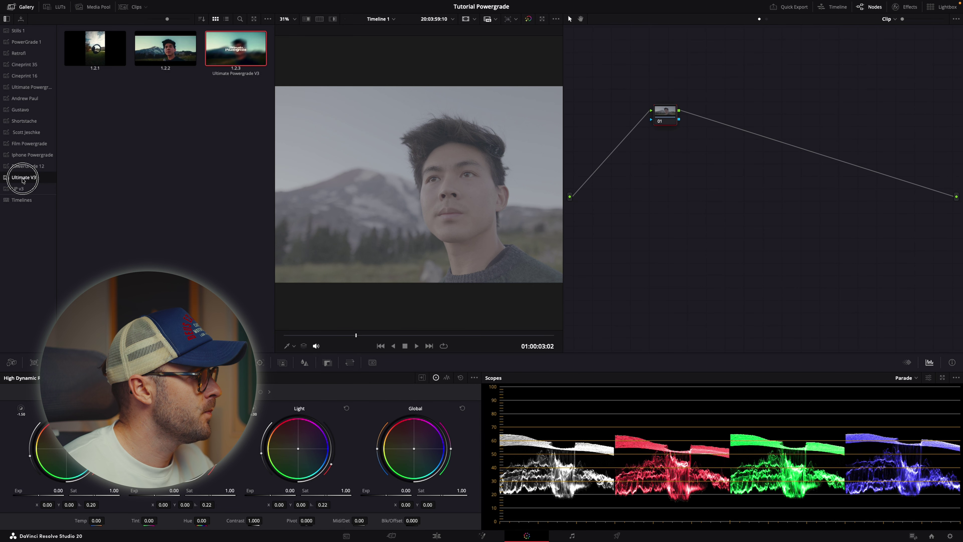
drag(255, 58, 648, 168)
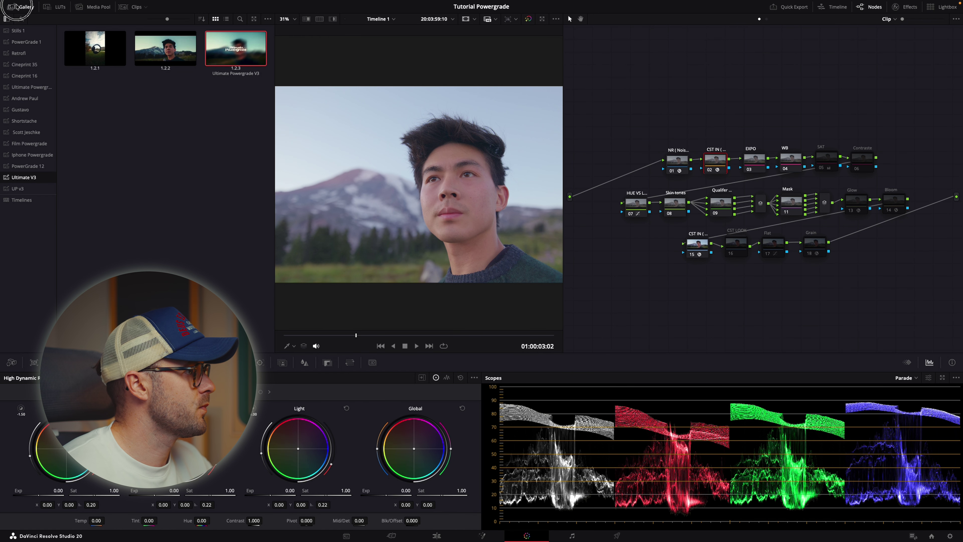
click(22, 7)
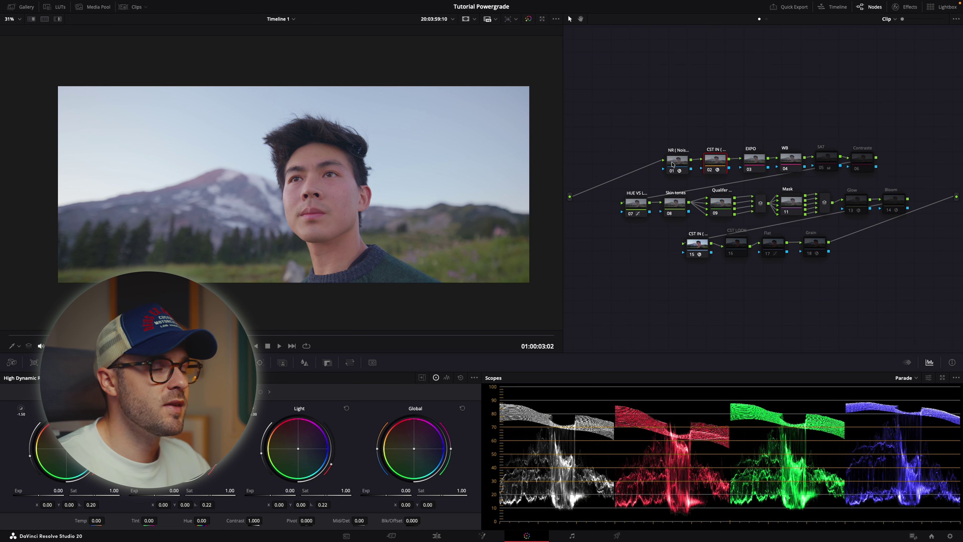
- Disable the noise reduction node and check the Color Space Transform settings of the CST IN node after it
click(683, 171)
key(ctrl+d)
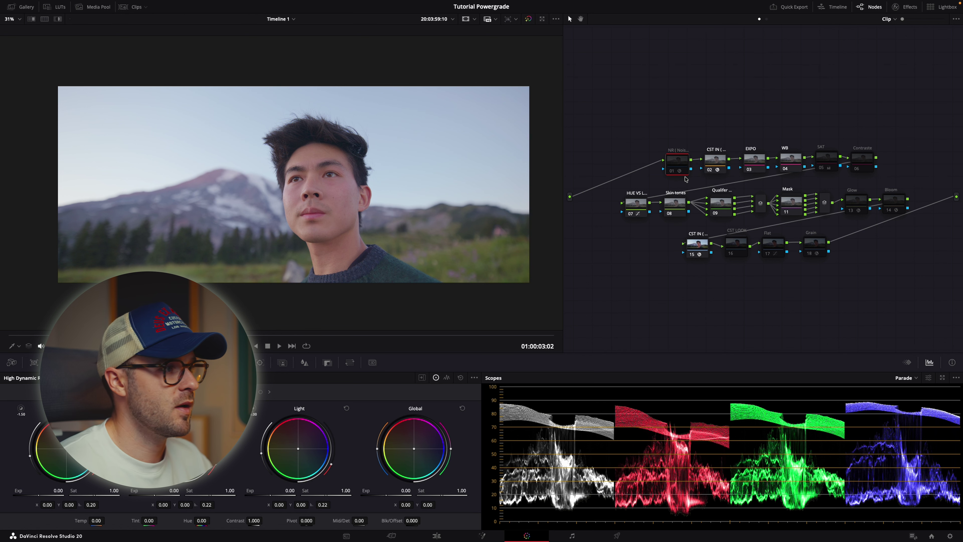
click(714, 166)
click(896, 8)
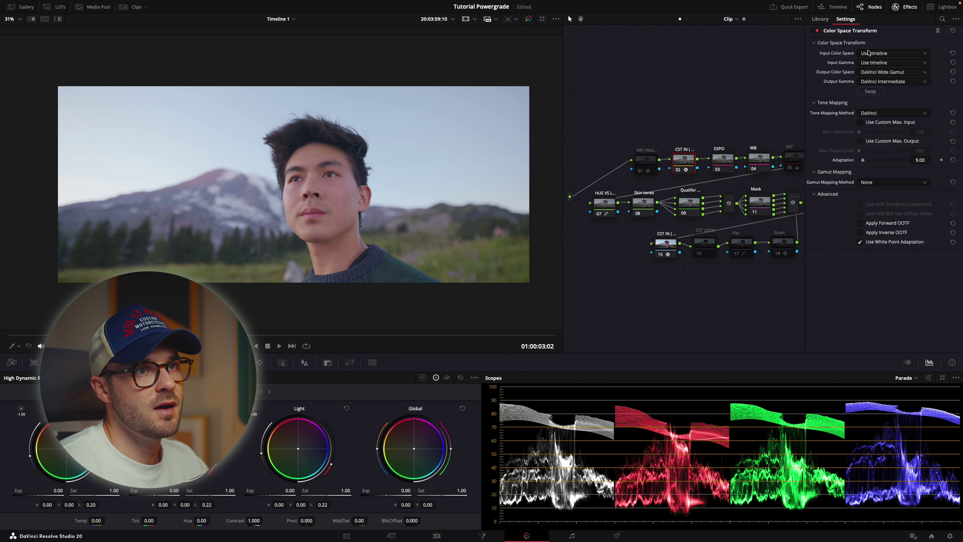
click(910, 10)
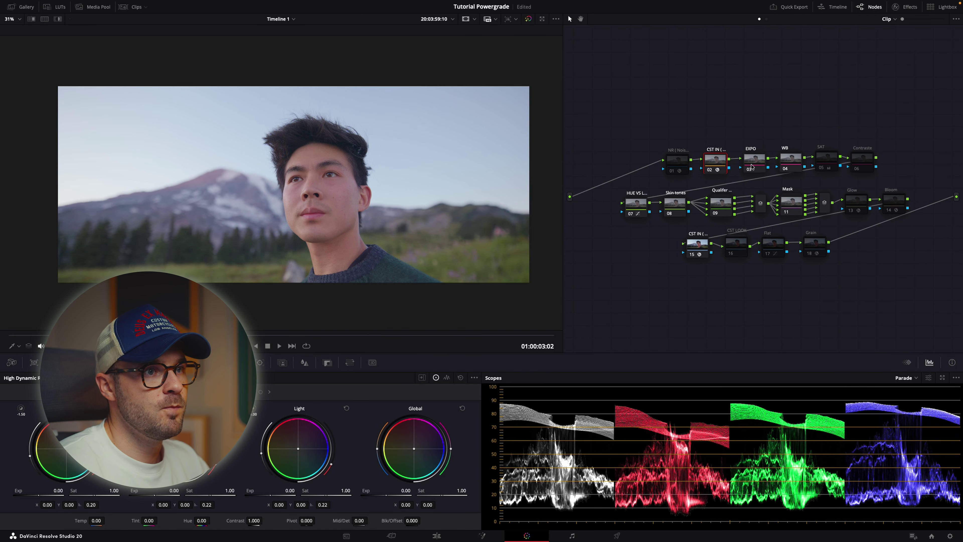
- Enable the Contraste node in the first row, leaving the SAT node disabled and the CST IN node enabled
drag(755, 147, 892, 191)
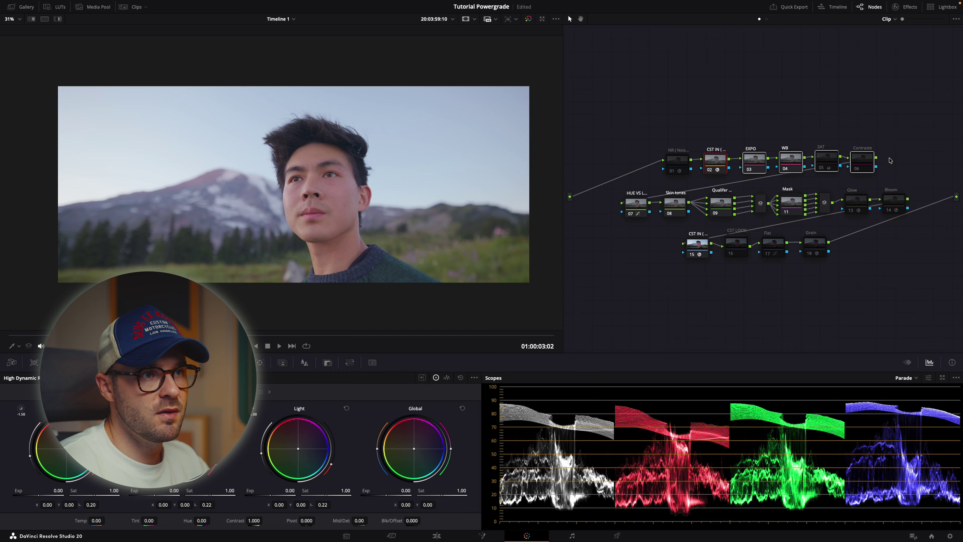
key(ctrl+d)
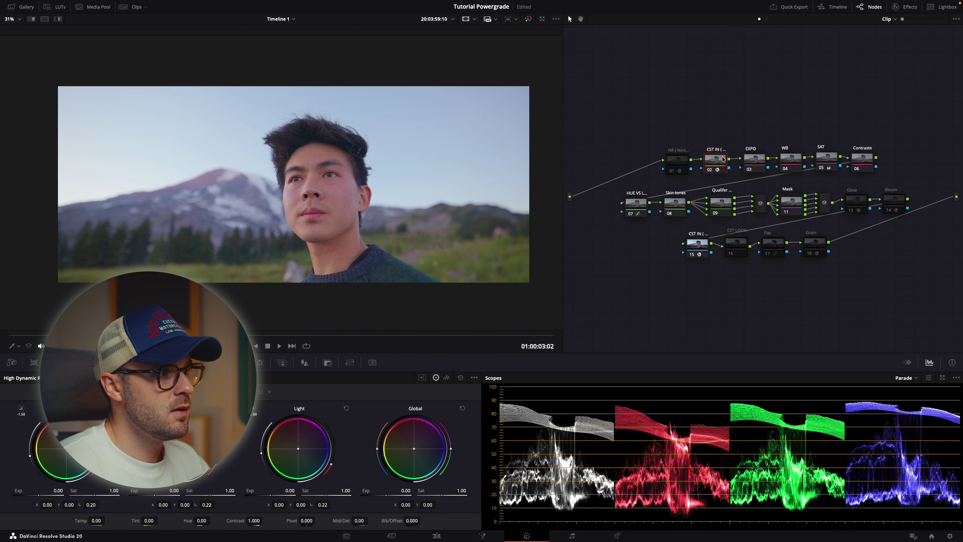
key(ctrl+d)
click(812, 162)
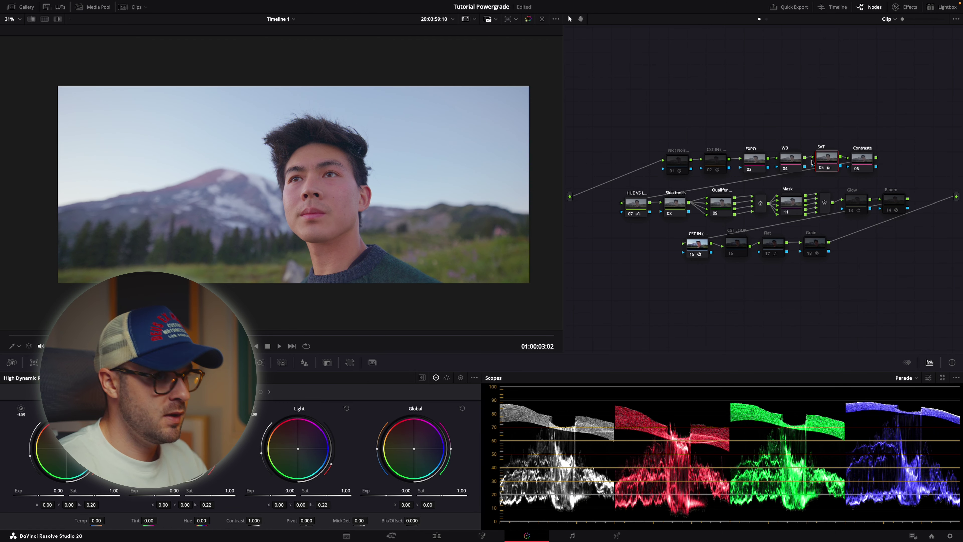
key(ctrl+d)
click(720, 167)
key(ctrl+d)
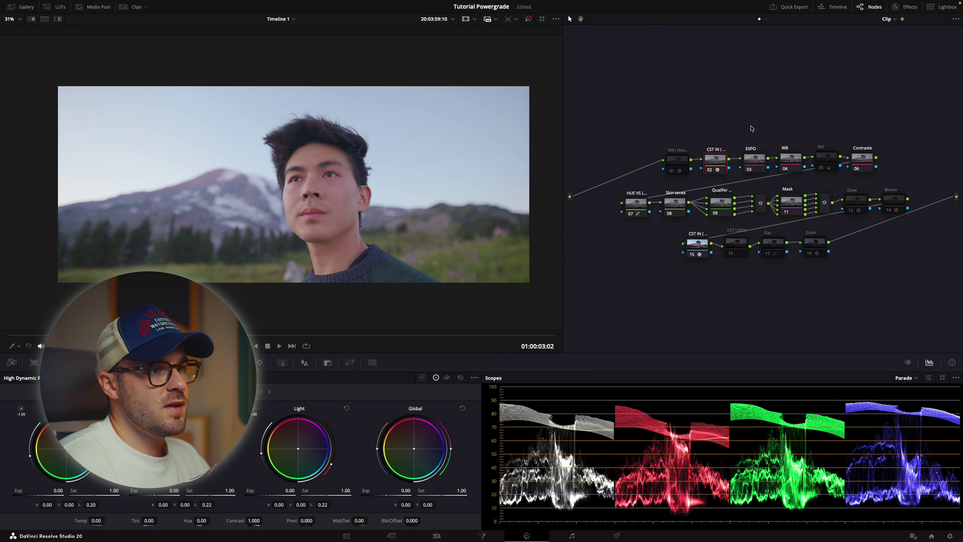
- Examine the node graph's lower rows, from the hue and skin tone nodes through Glow and Bloom to CST LOOK and Grain
drag(599, 205, 656, 210)
click(674, 208)
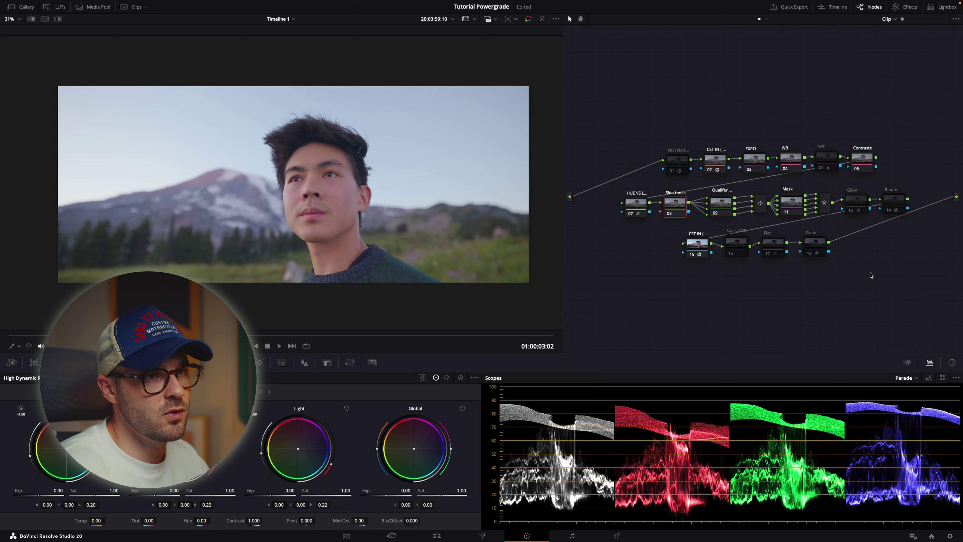
drag(915, 193, 863, 210)
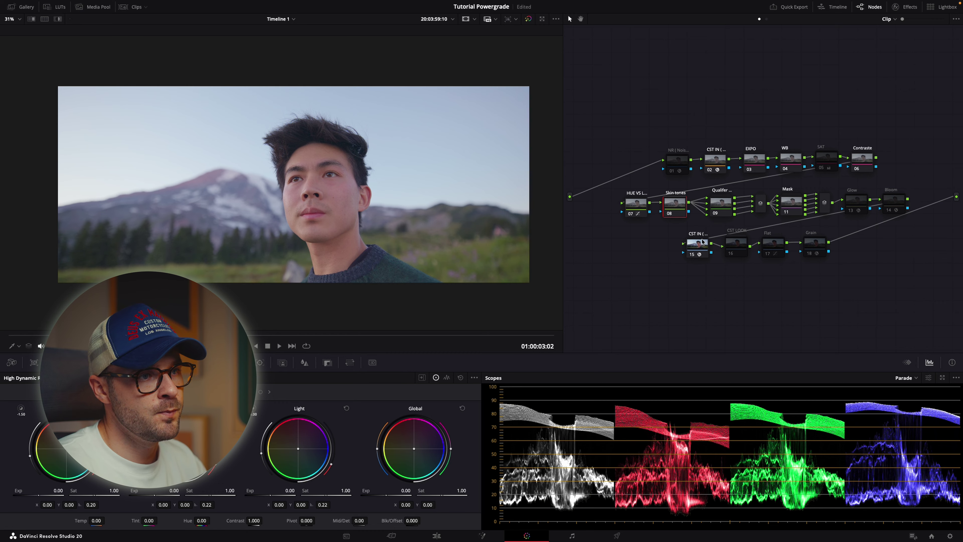
click(736, 245)
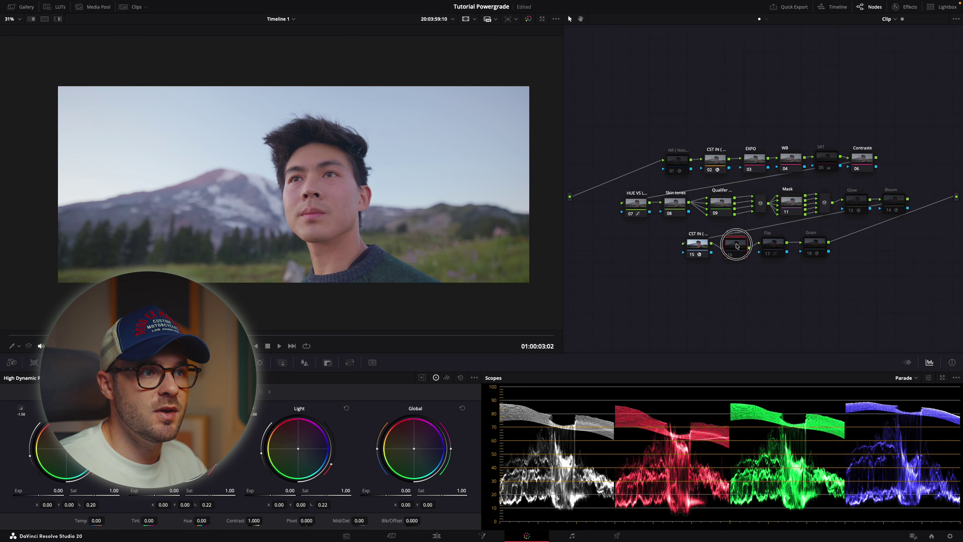
click(811, 247)
click(807, 252)
click(773, 246)
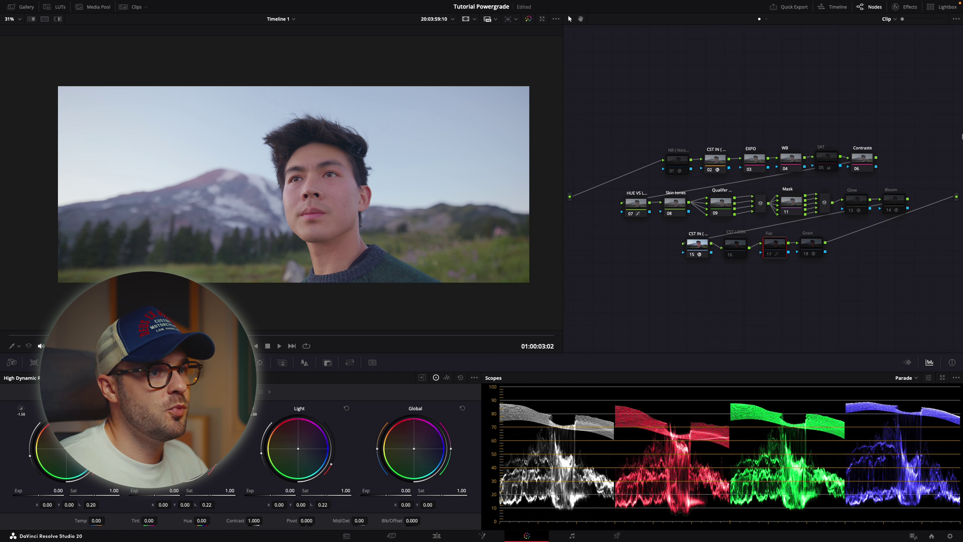
- Open the Color Space Transform settings of the first-row CST IN node and look through the input color space options
click(721, 159)
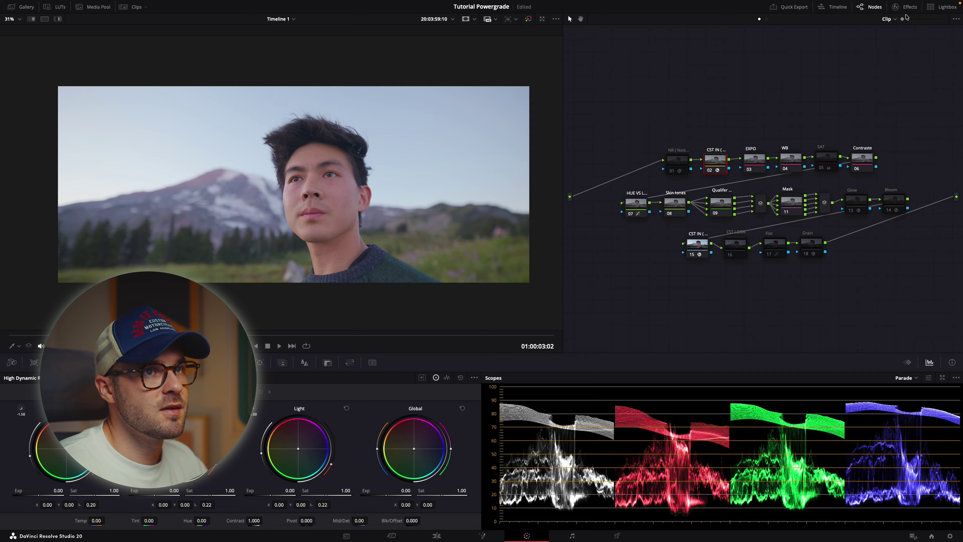
click(907, 7)
click(866, 54)
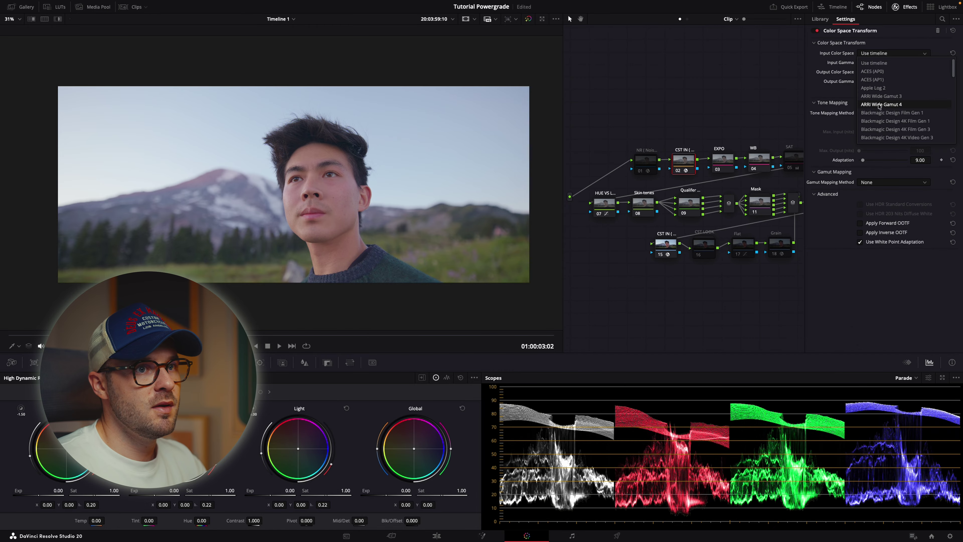
click(689, 315)
- Set the clip's Camera Raw decoding to use Clip and its raw exposure to -0.58
click(12, 363)
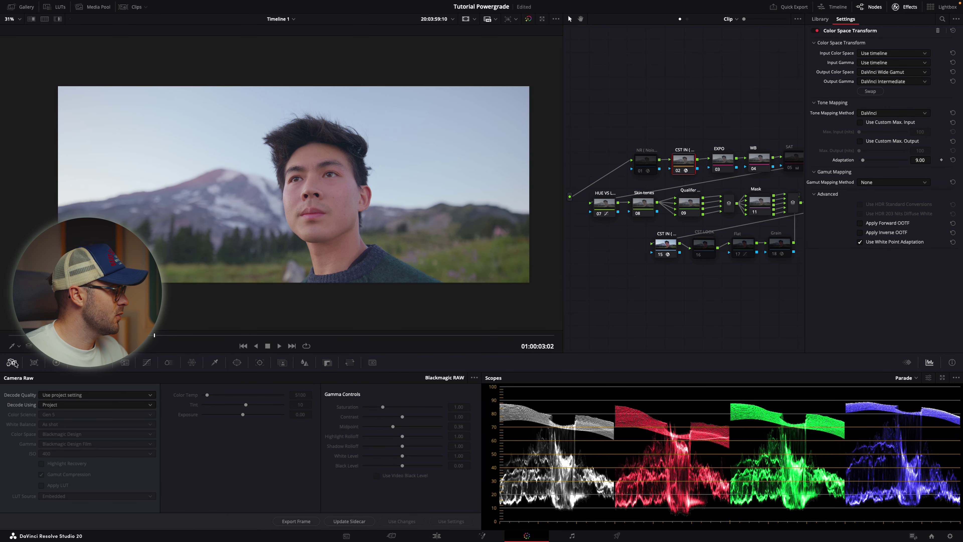
click(62, 404)
click(62, 422)
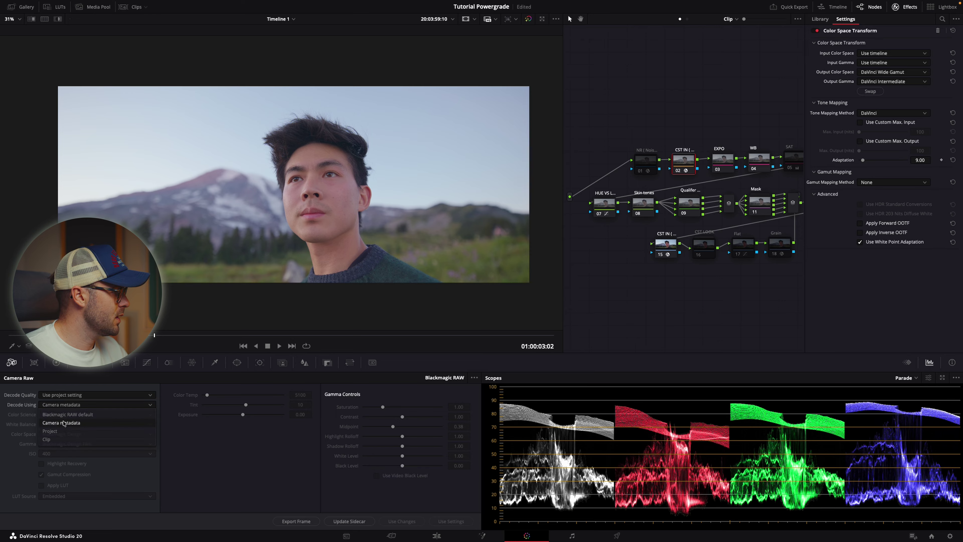
click(66, 405)
click(55, 441)
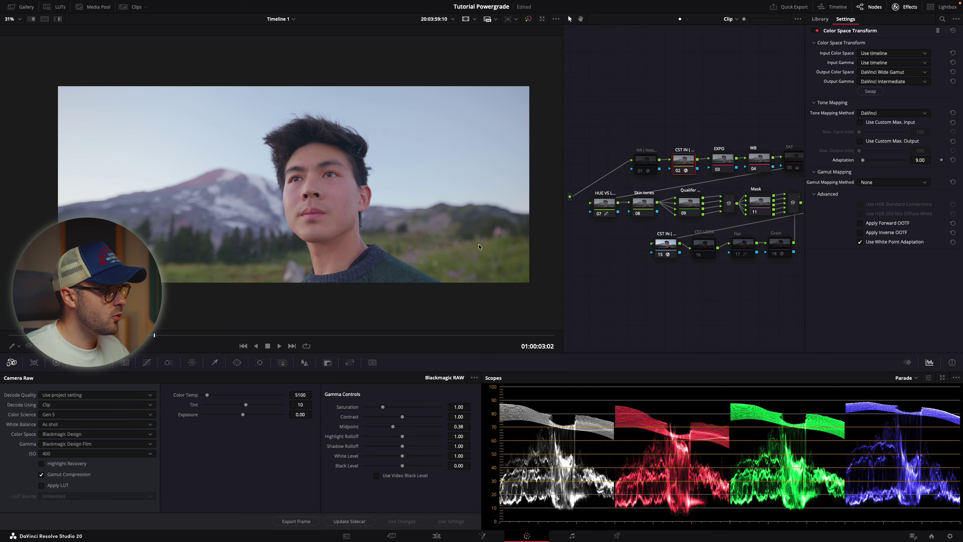
drag(243, 415, 239, 414)
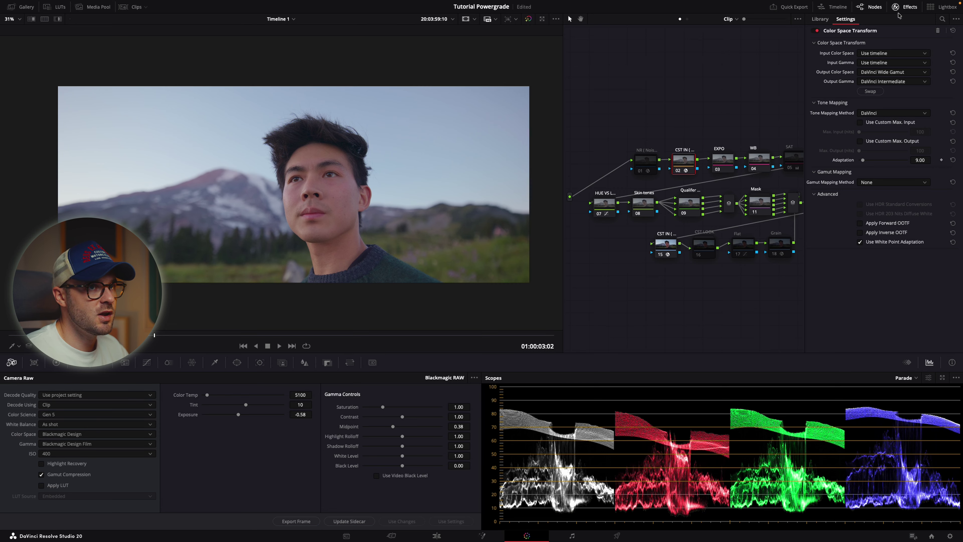
- Set CST IN's input color space to Blackmagic Design Wide Gamut Gen 4/5 and its input gamma to Blackmagic Design Film Gen 5
click(892, 53)
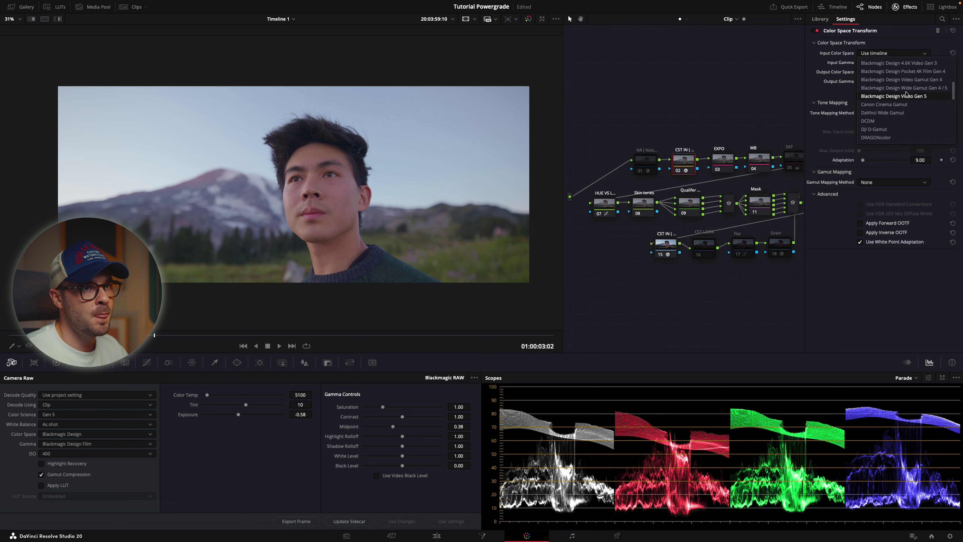
click(906, 91)
click(896, 62)
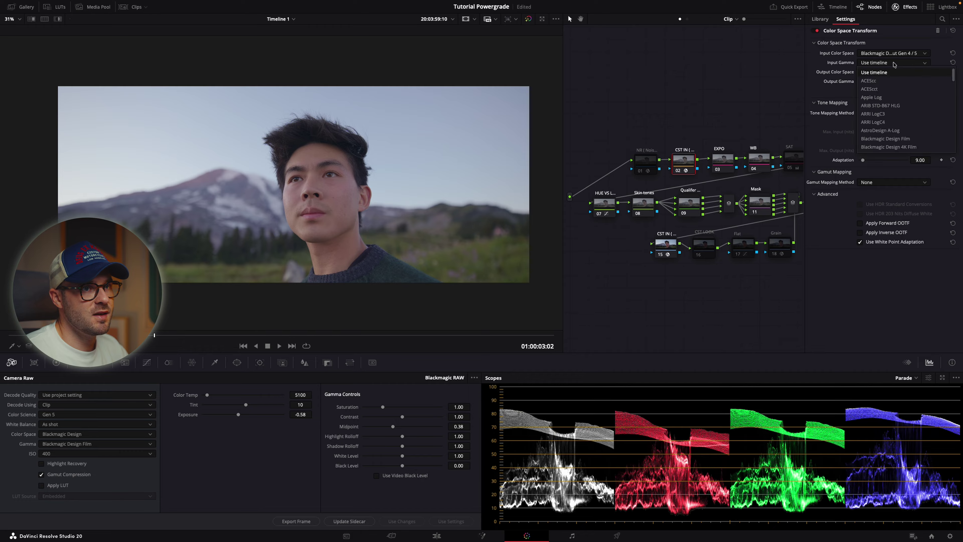
scroll(897, 122, down, 5)
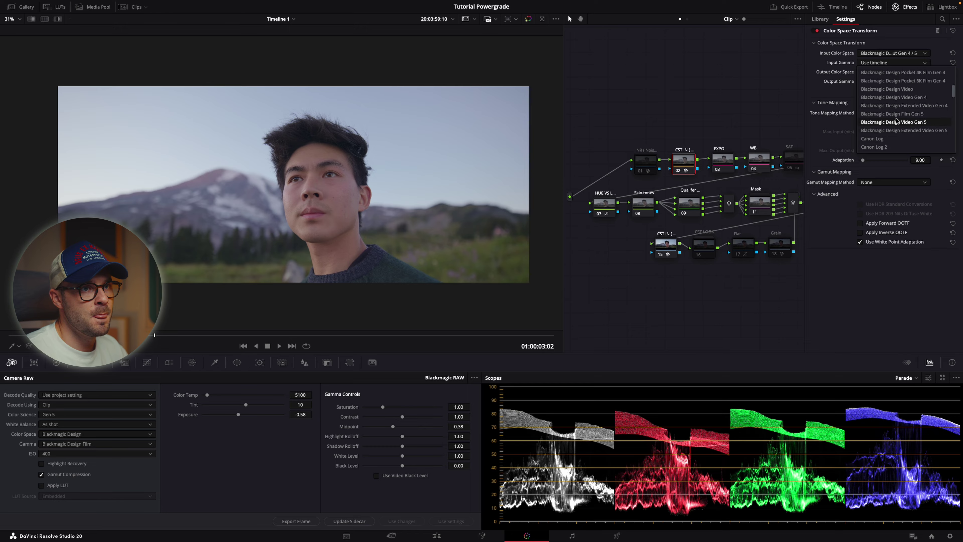
click(897, 115)
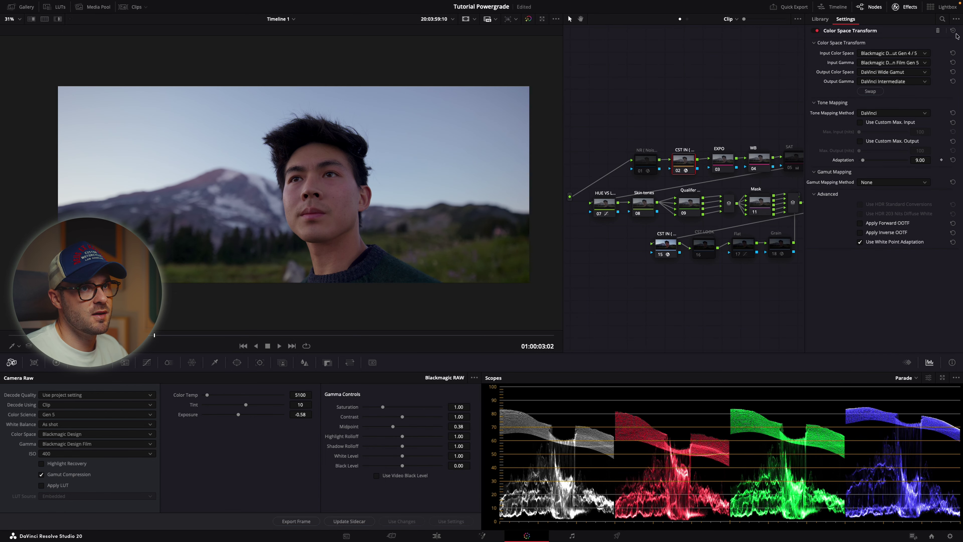
- Close the CST IN effect settings and set the clip's Camera Raw exposure to 0.02
click(906, 7)
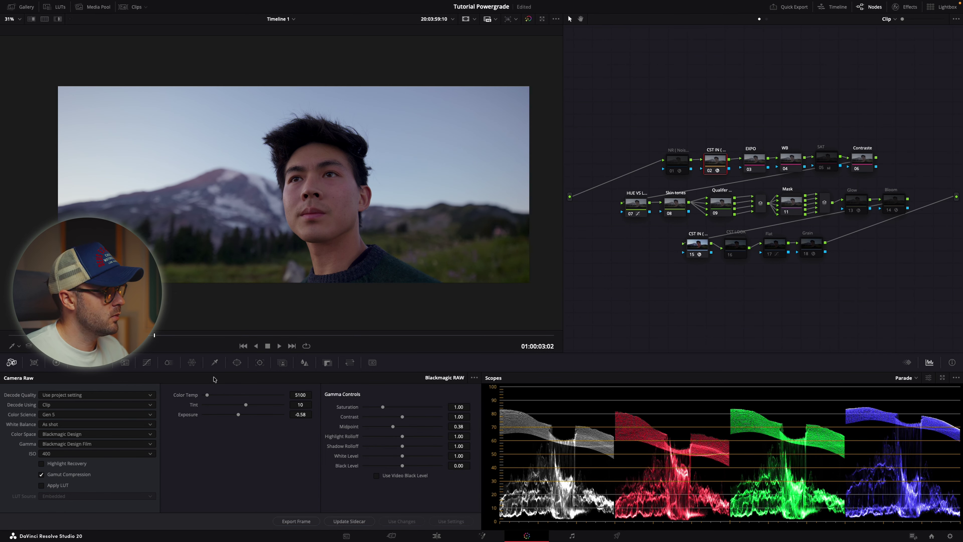
click(238, 415)
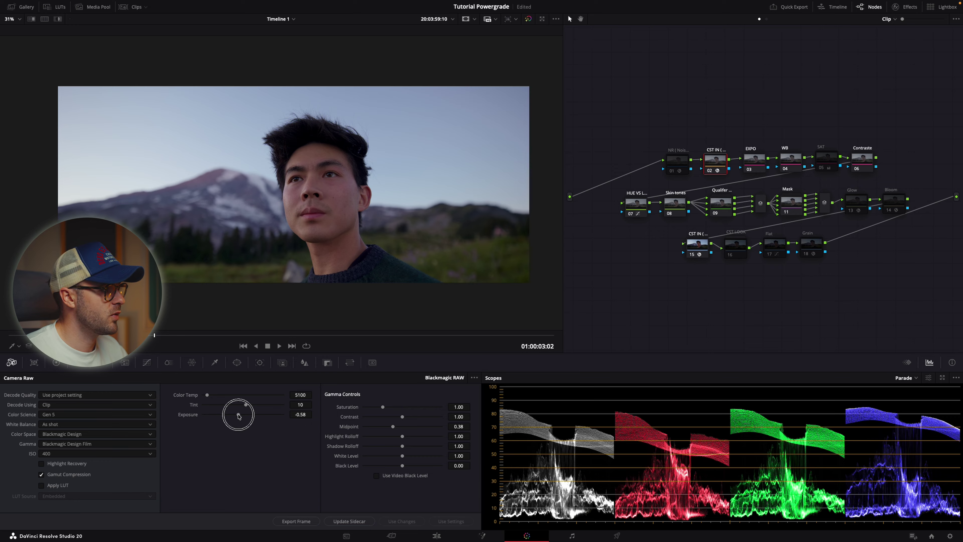
drag(239, 415, 243, 416)
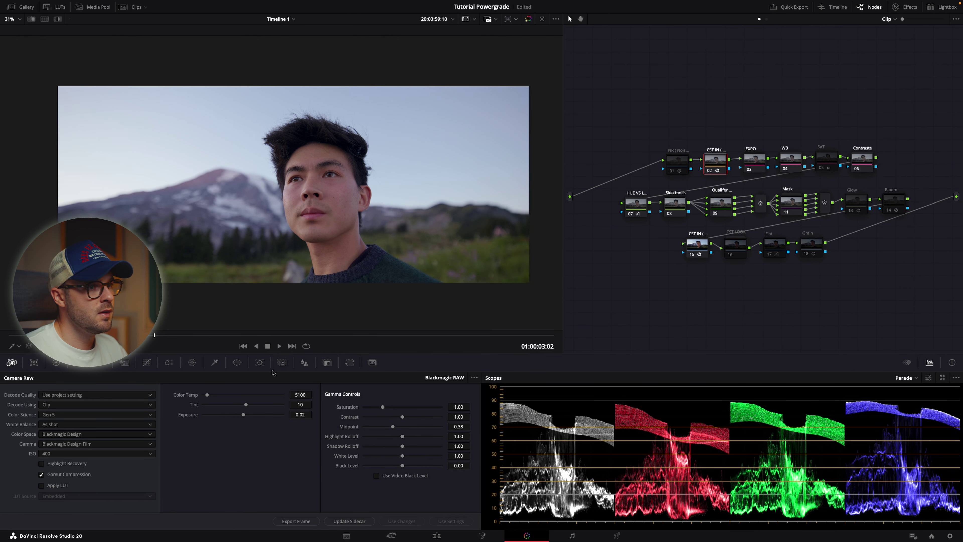
- Bring up the HDR color wheels for the EXPO node and switch the scopes to Waveform
click(750, 165)
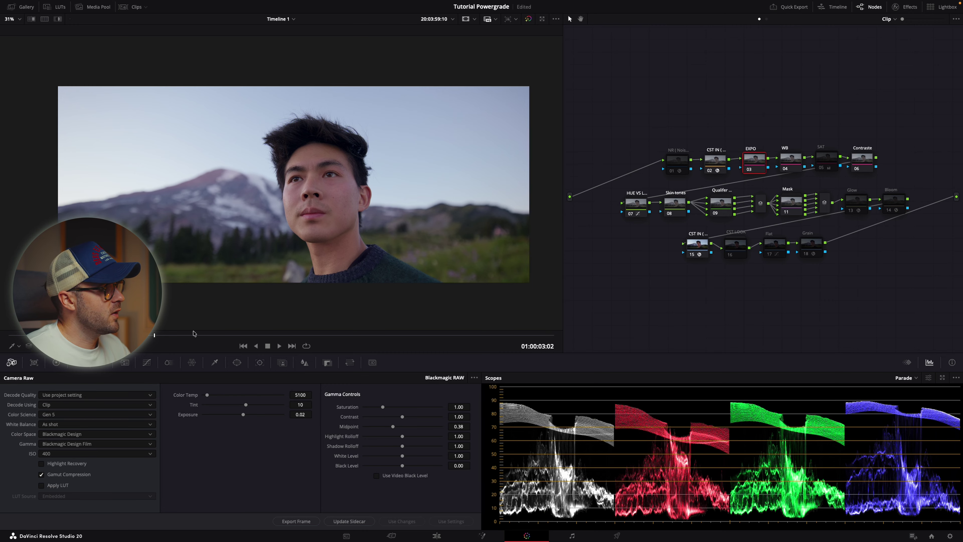
click(77, 363)
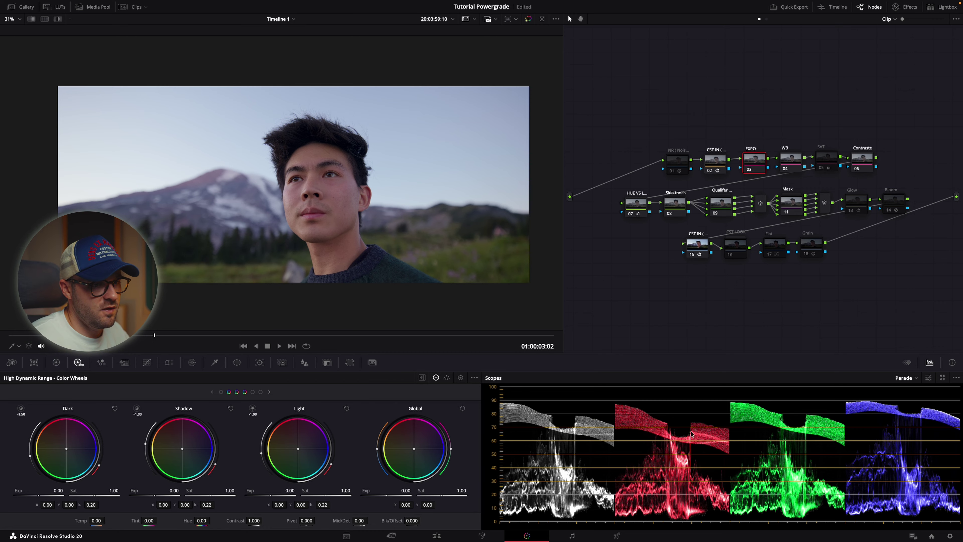
click(913, 380)
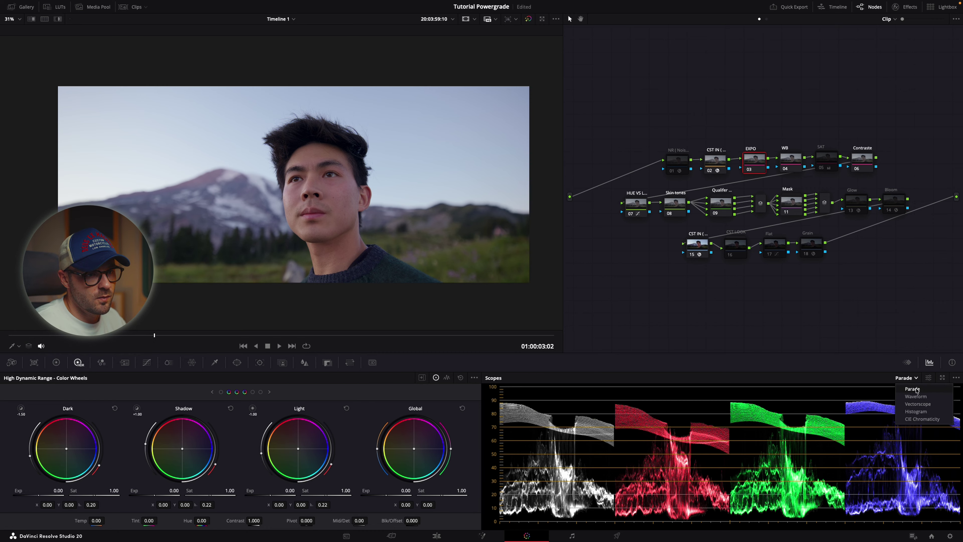
click(912, 396)
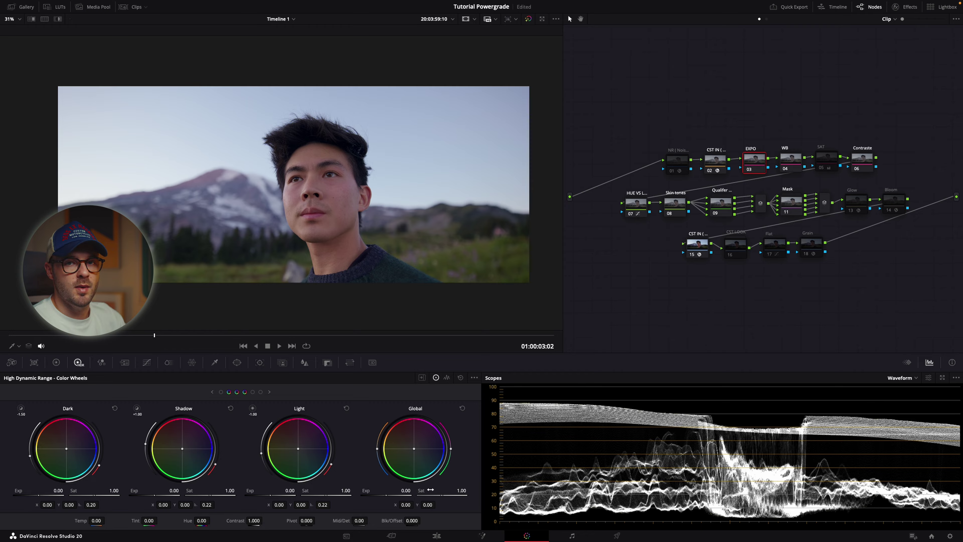
- Set EXPO's exposure to -0.06 for Global, 0.12 for Shadow and -0.37 for Light, and compare the image without the node
mouse_move(403, 490)
mouse_down()
mouse_move(415, 489)
mouse_move(402, 491)
mouse_up()
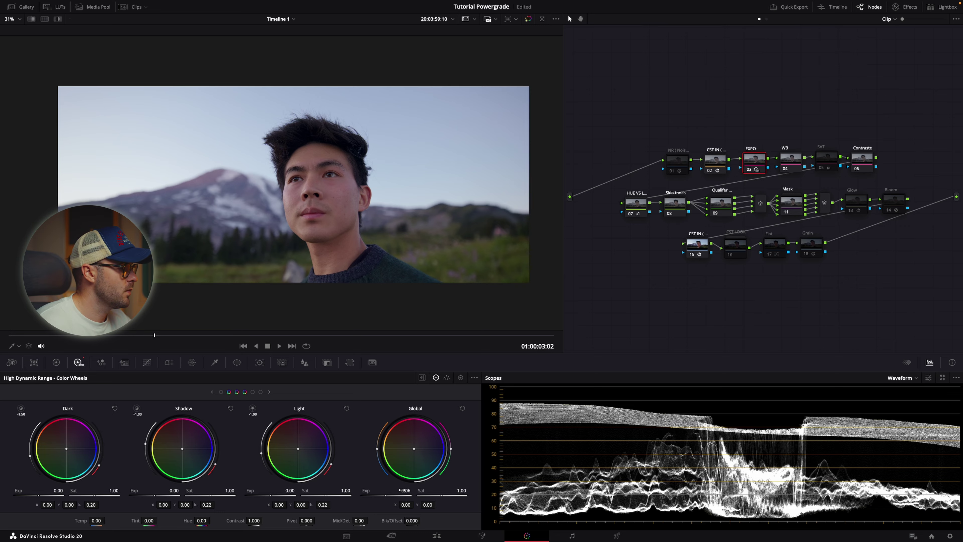
drag(174, 490, 193, 491)
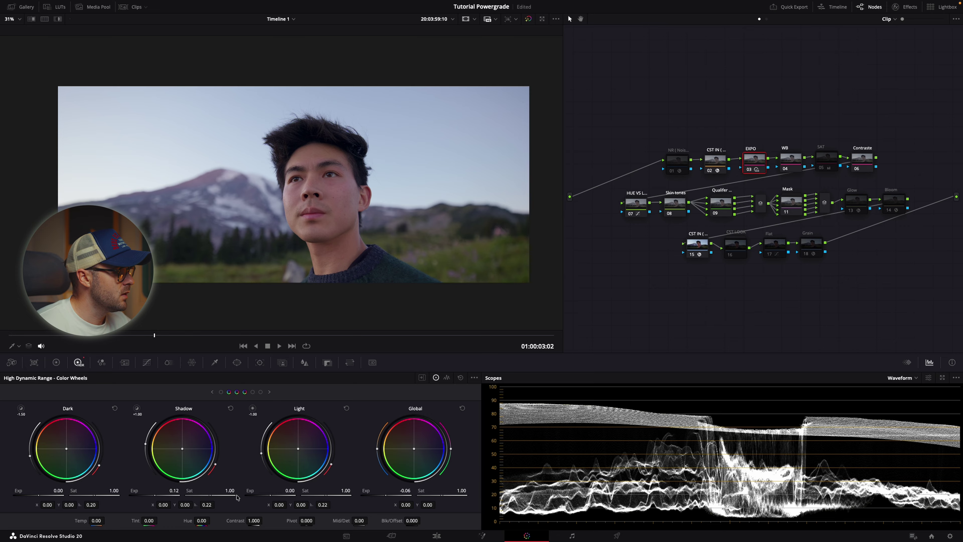
drag(288, 490, 228, 487)
key(ctrl+d)
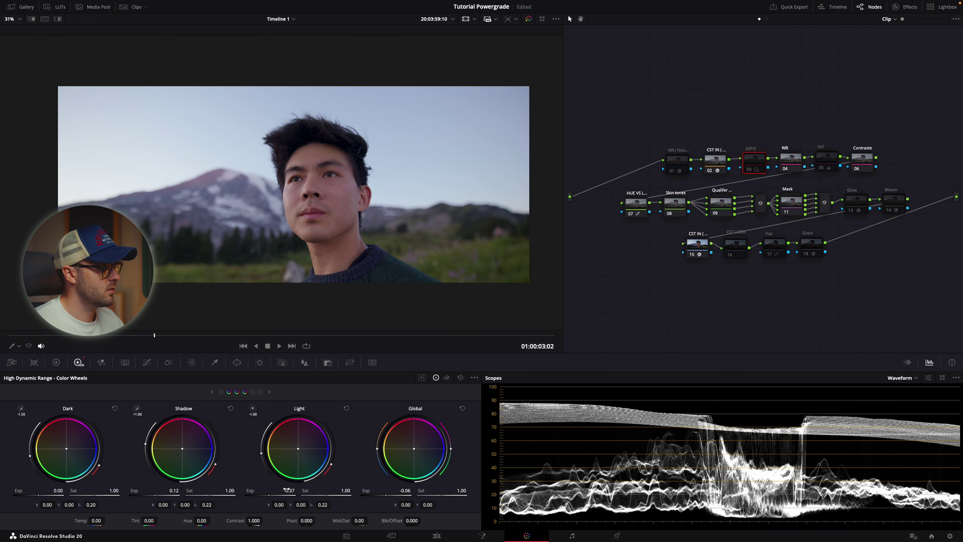
key(ctrl+d)
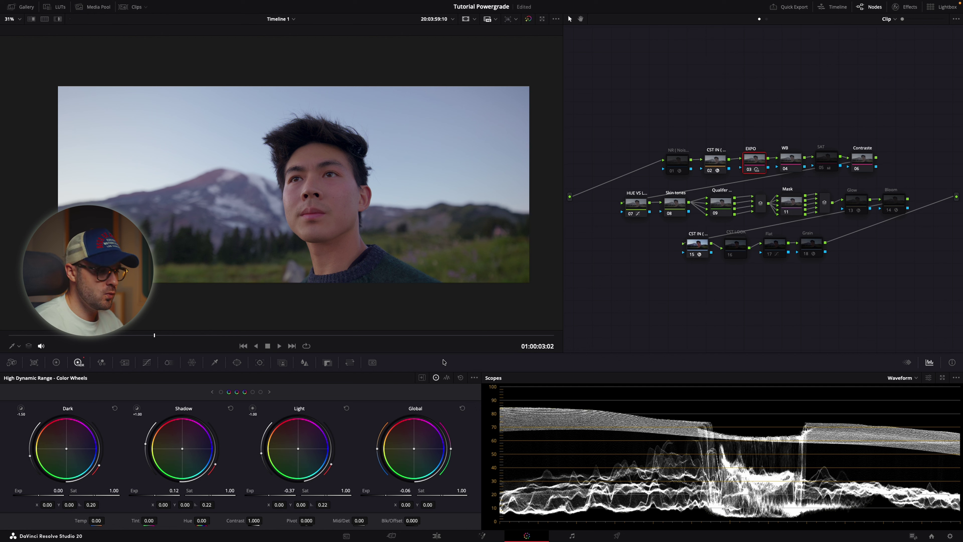
- Enable the SAT node, review its Channel 2 setting and inspect its green Gain value in the primary color wheels
click(822, 159)
key(ctrl+d)
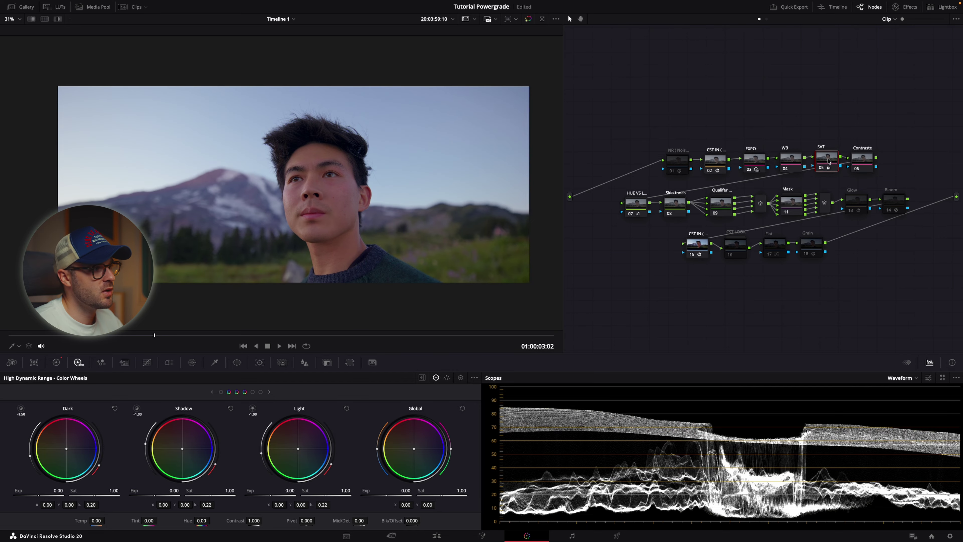
right_click(817, 159)
mouse_move(845, 251)
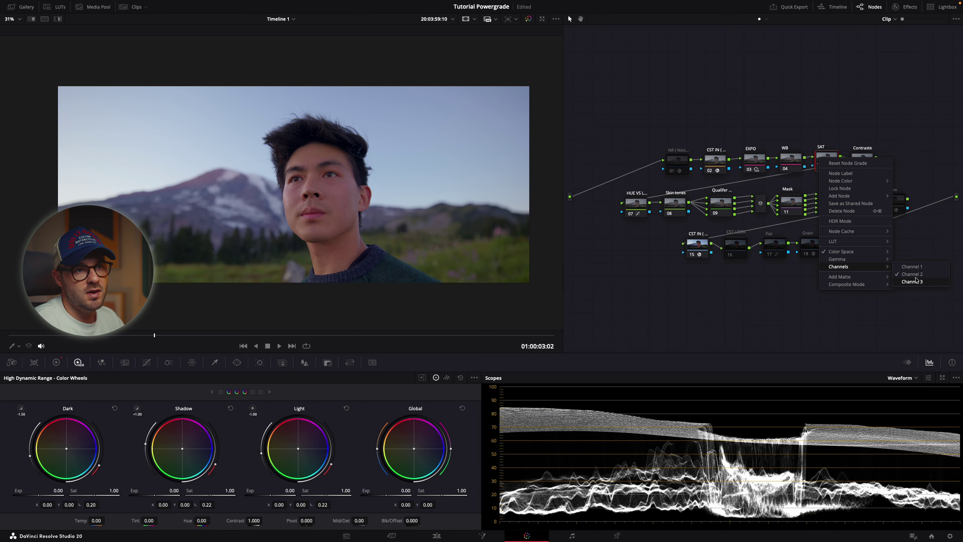
click(906, 273)
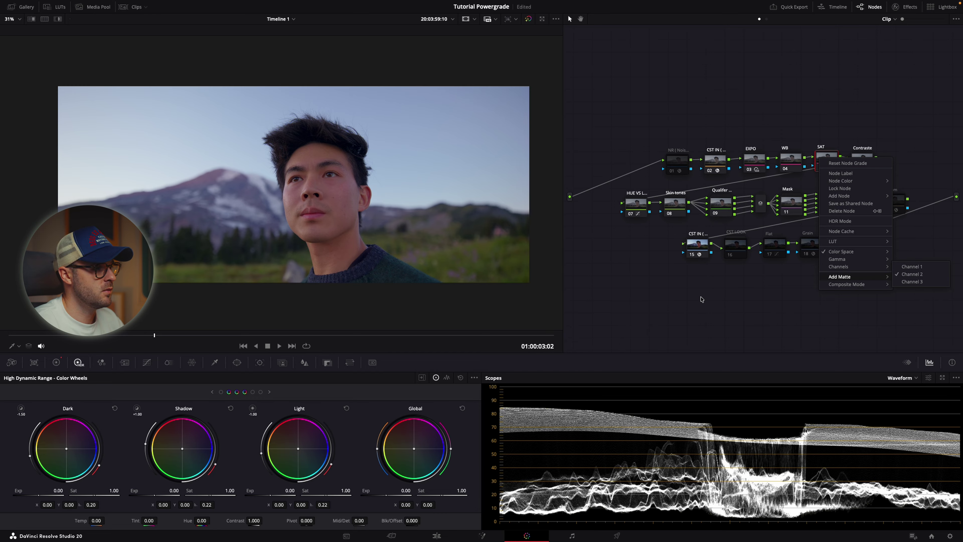
click(57, 362)
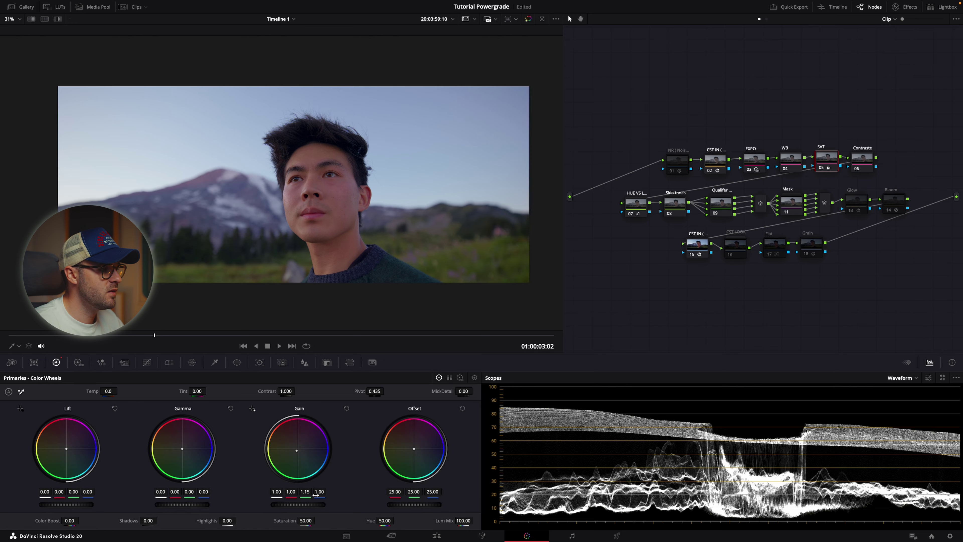
mouse_move(307, 492)
mouse_down()
mouse_move(81, 492)
mouse_move(306, 492)
mouse_up()
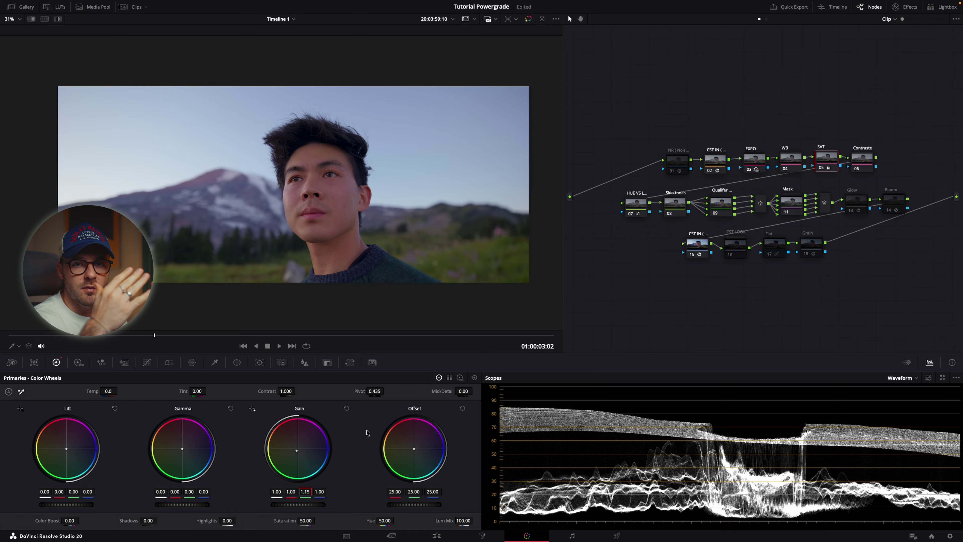
- Set the WB node's gamma to Linear and its Lum Mix to 0
click(795, 164)
right_click(793, 160)
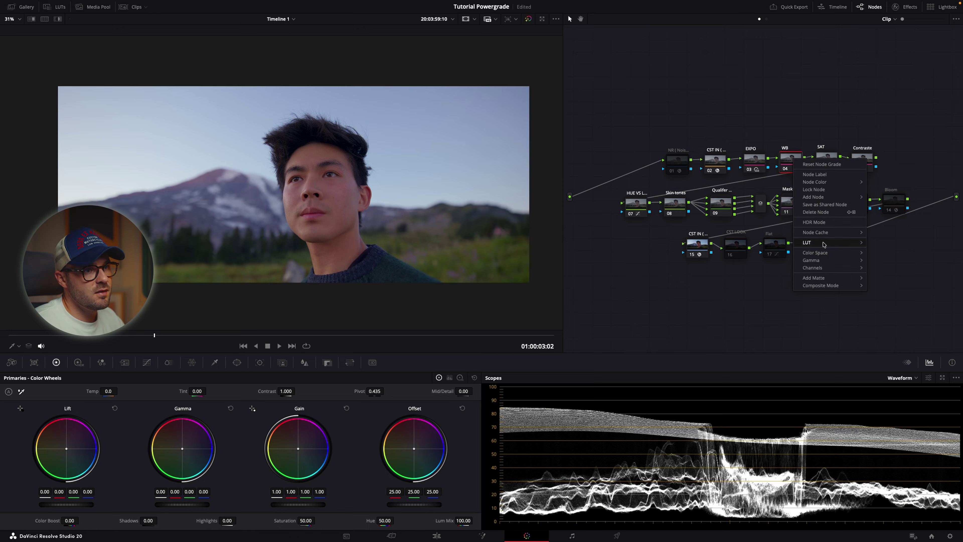
mouse_move(817, 261)
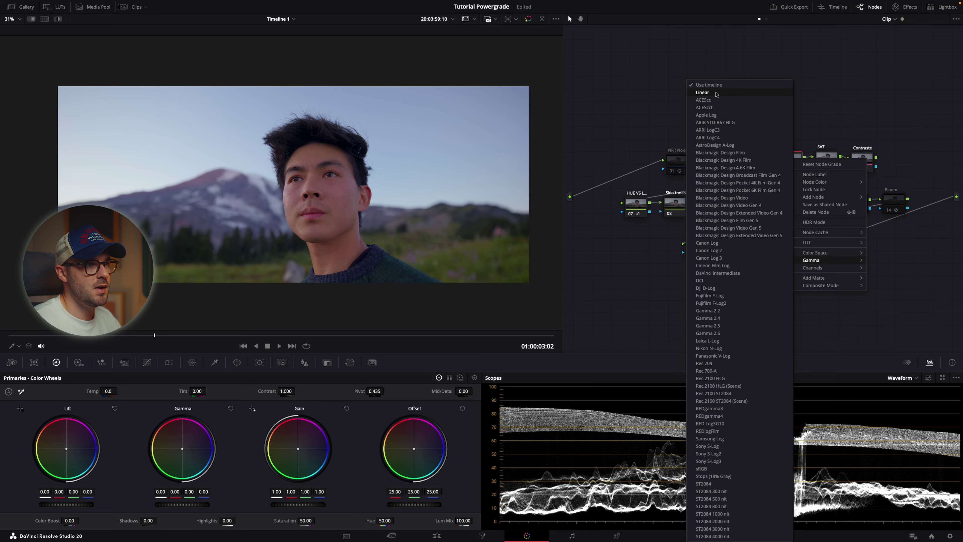
click(716, 94)
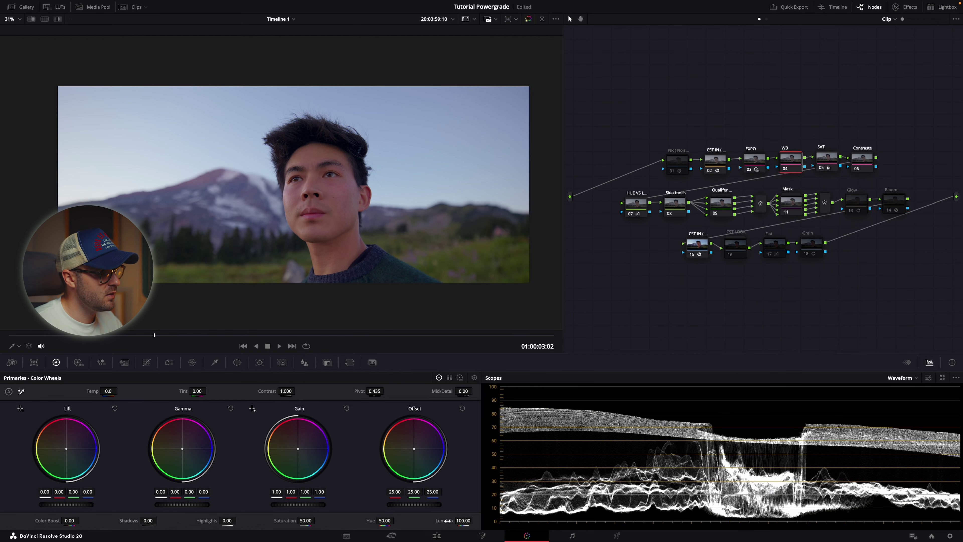
drag(448, 520, 71, 515)
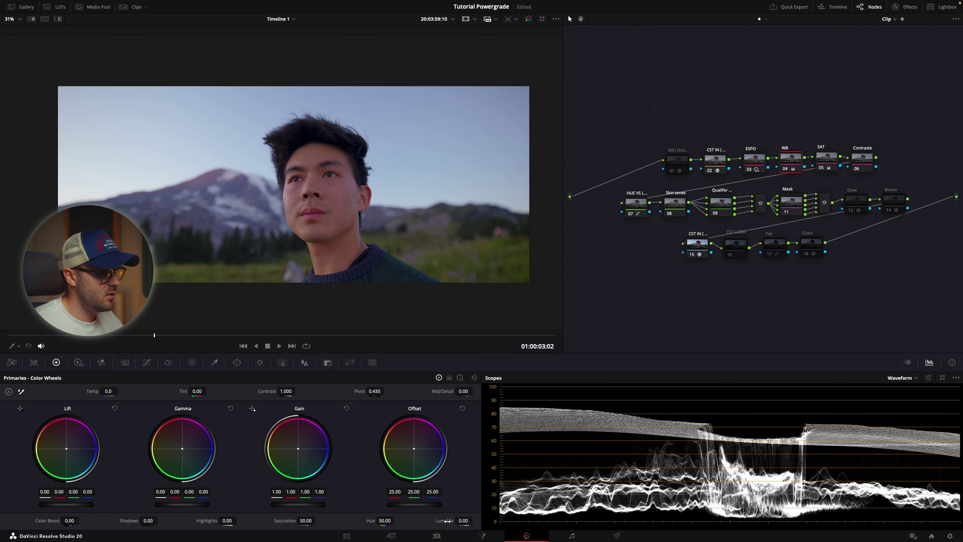
- Switch the scopes to Parade, shift the WB node's HDR Global color balance slightly toward green, and save the project
click(78, 363)
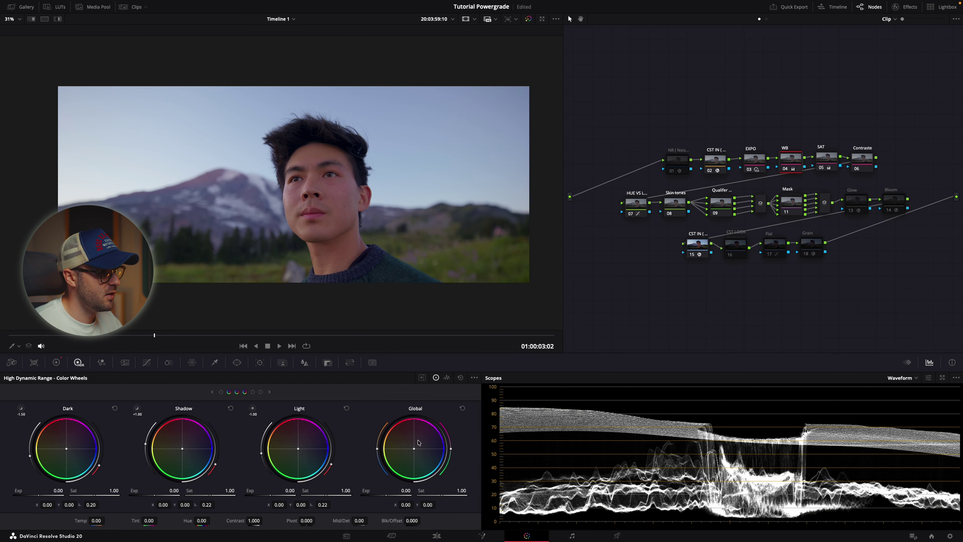
drag(414, 449, 413, 449)
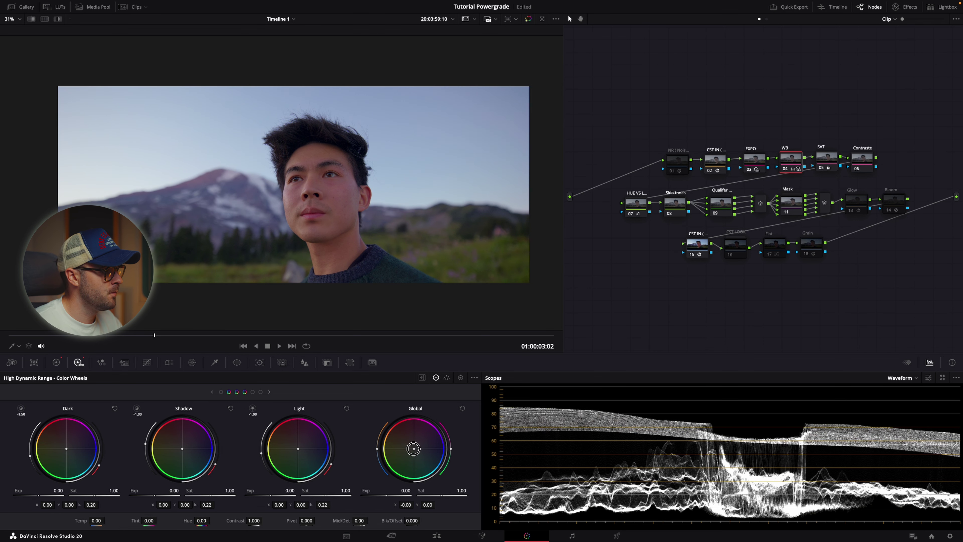
click(908, 378)
click(901, 372)
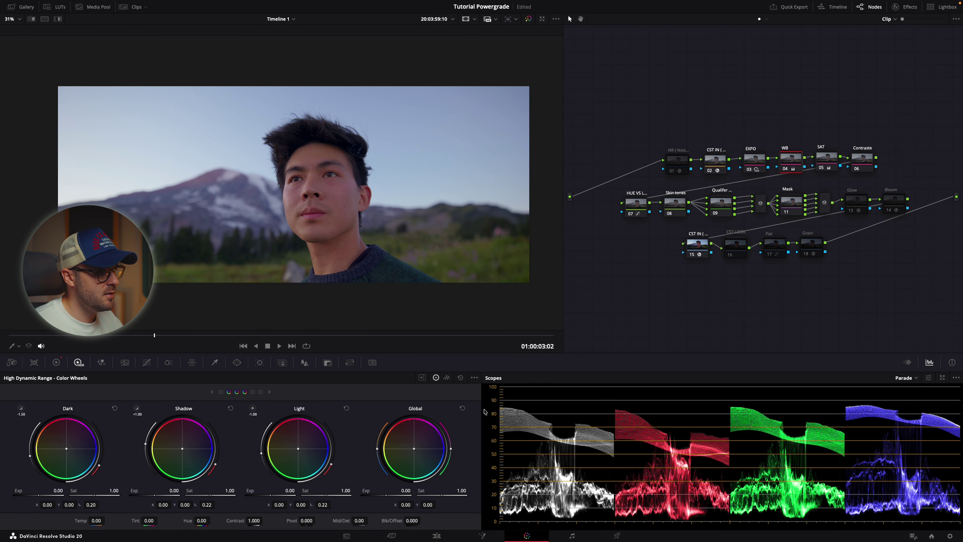
drag(414, 448, 413, 452)
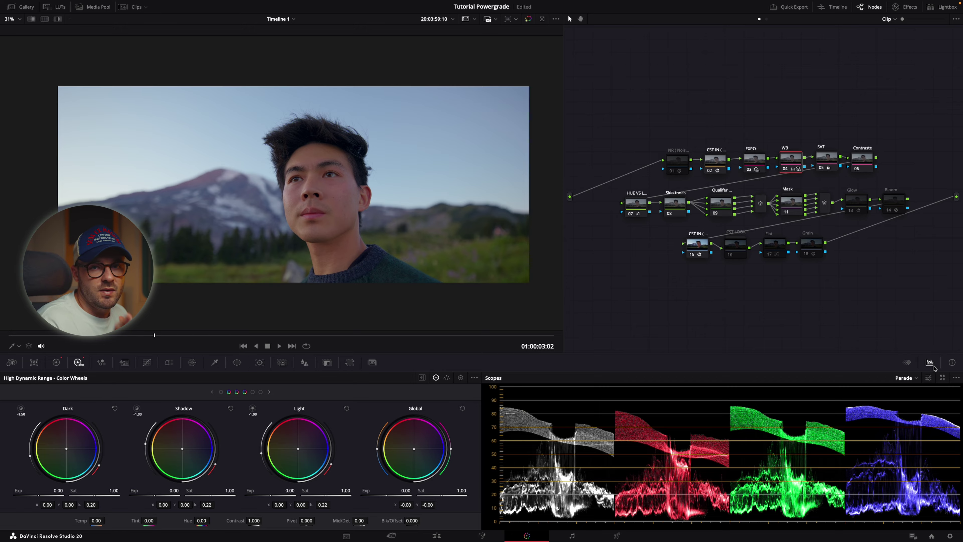
key(ctrl+s)
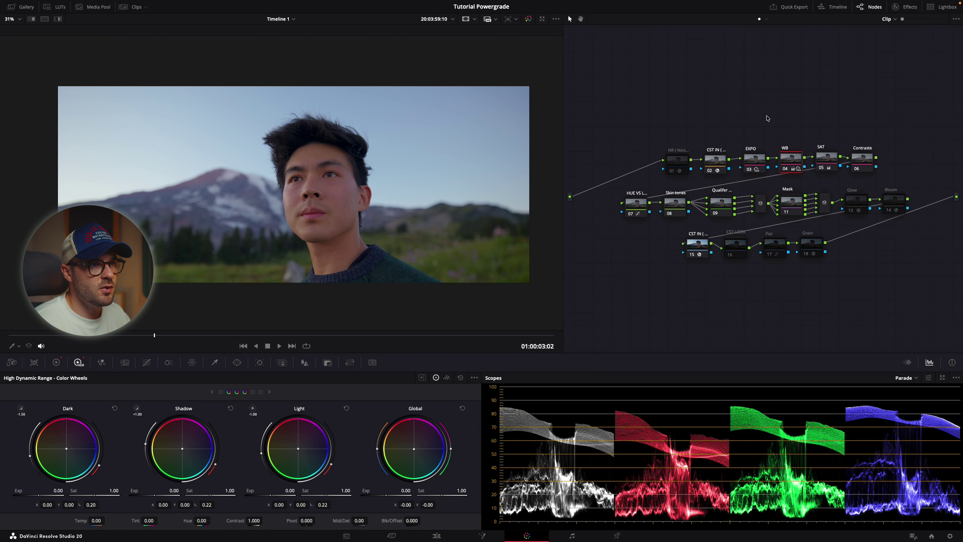
- Set the Contraste node's contrast to 0.9 and lower its pivot to 0.331
click(868, 164)
click(57, 363)
double_click(286, 392)
text(0.9)
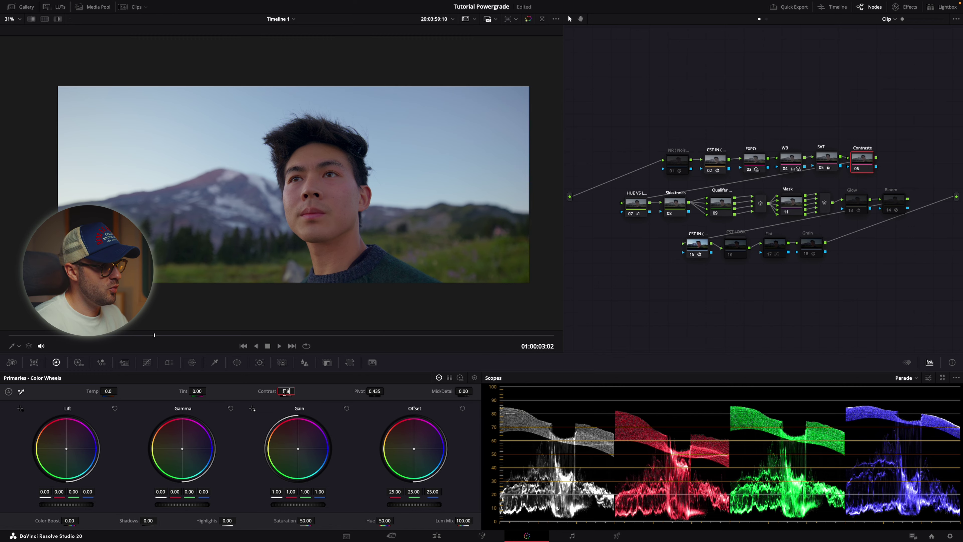
key(Return)
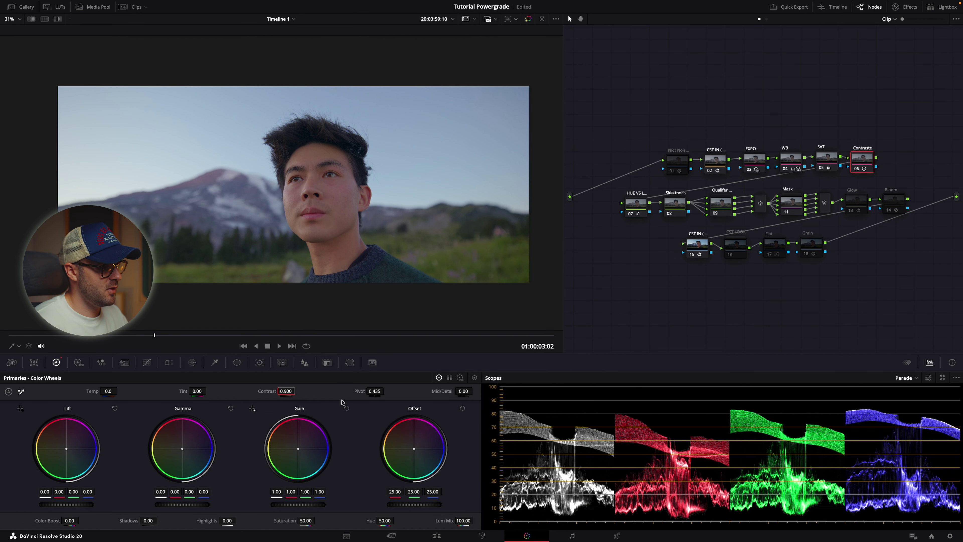
mouse_move(361, 391)
mouse_down()
mouse_move(314, 394)
mouse_move(375, 395)
mouse_move(334, 395)
mouse_move(343, 394)
mouse_up()
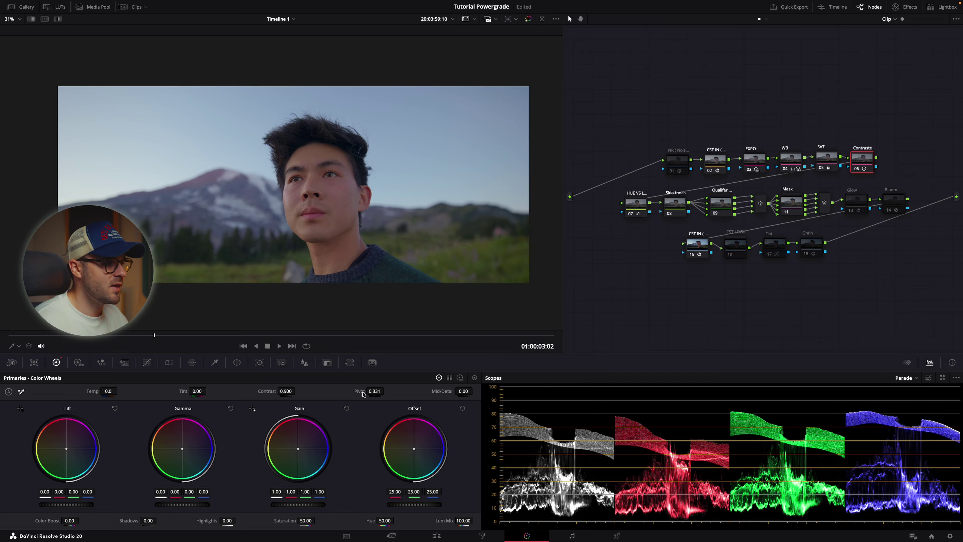
- Set the Contraste node's contrast to 0.950
double_click(285, 391)
text(0.950)
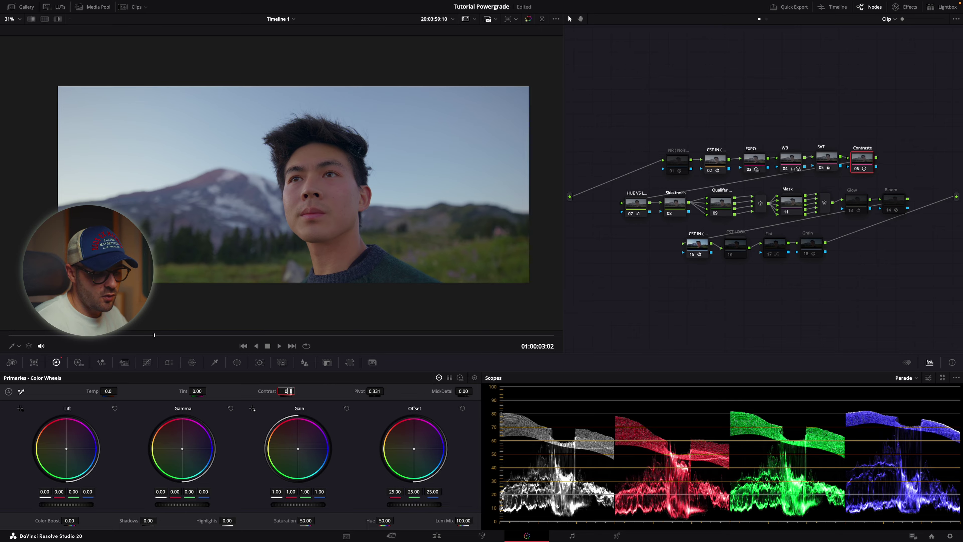
key(Return)
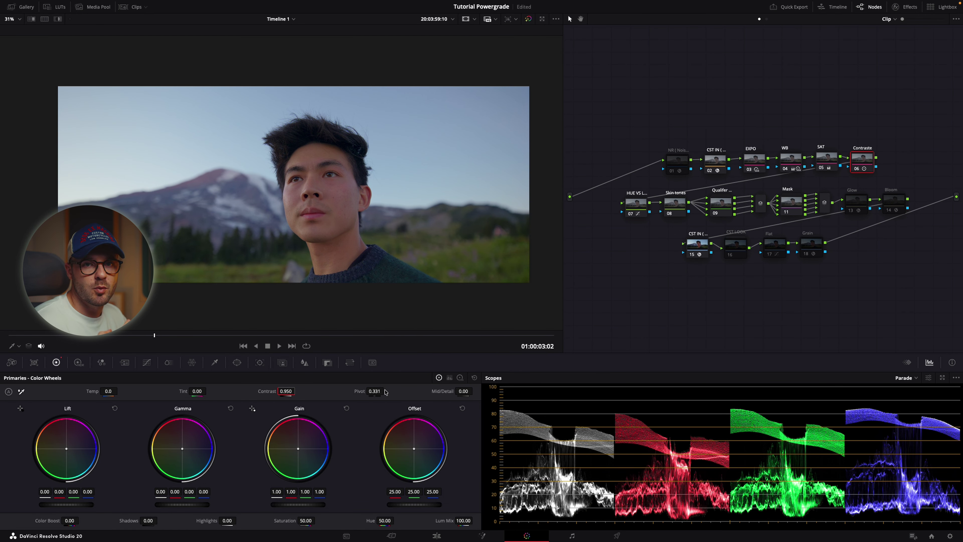
scroll(281, 236, up, 1)
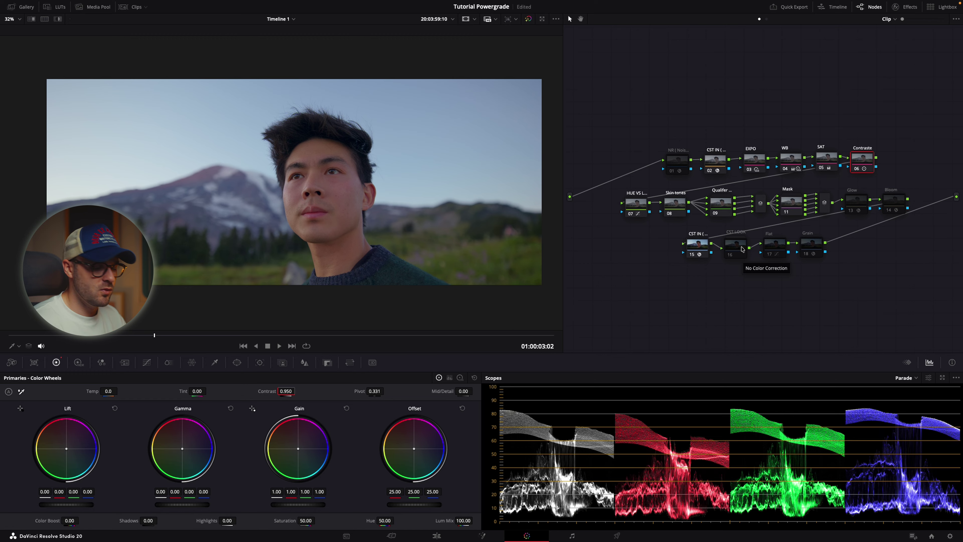
- Review the Color Space Transform settings of the first-row CST IN node
click(718, 163)
click(896, 7)
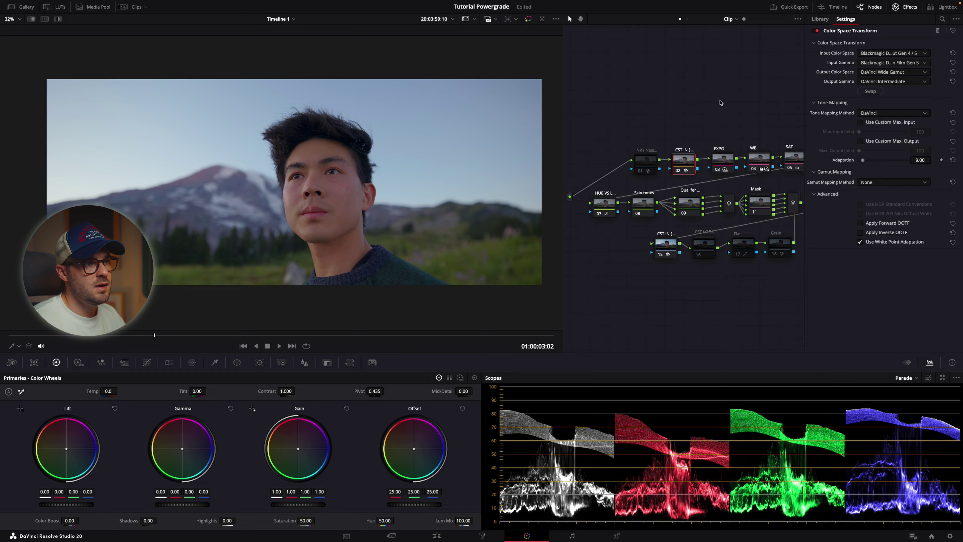
click(896, 6)
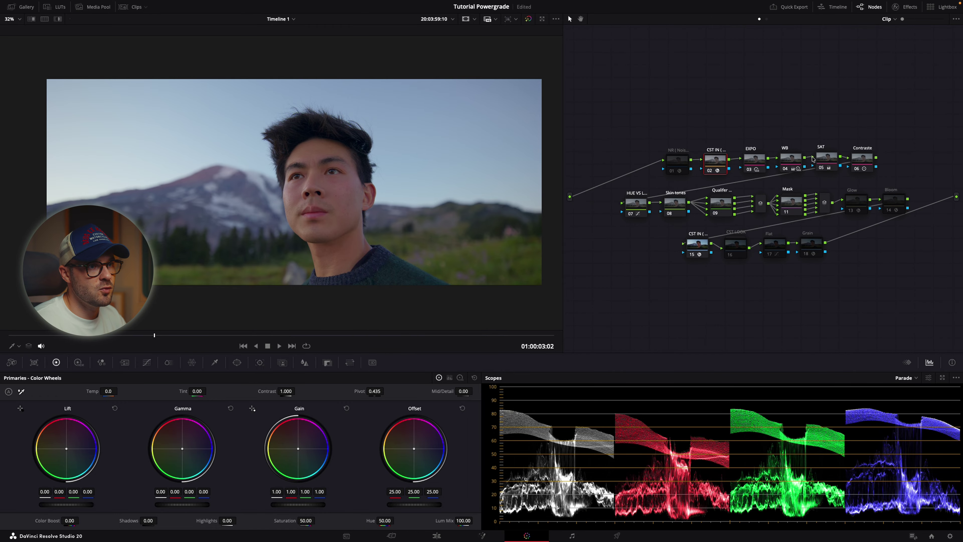
- Review the Color Space Transform settings of the last-row CST IN node, including its output gamma options
click(698, 245)
click(906, 7)
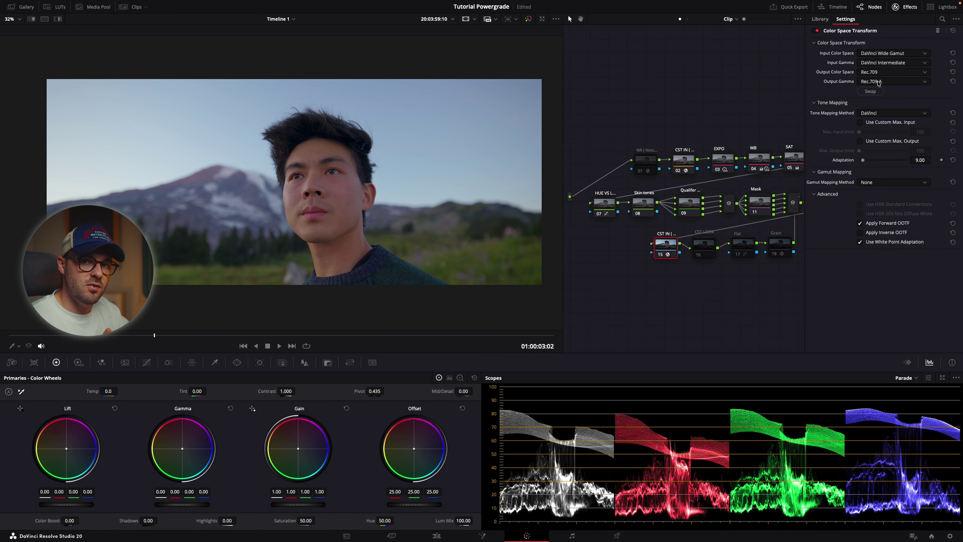
click(878, 82)
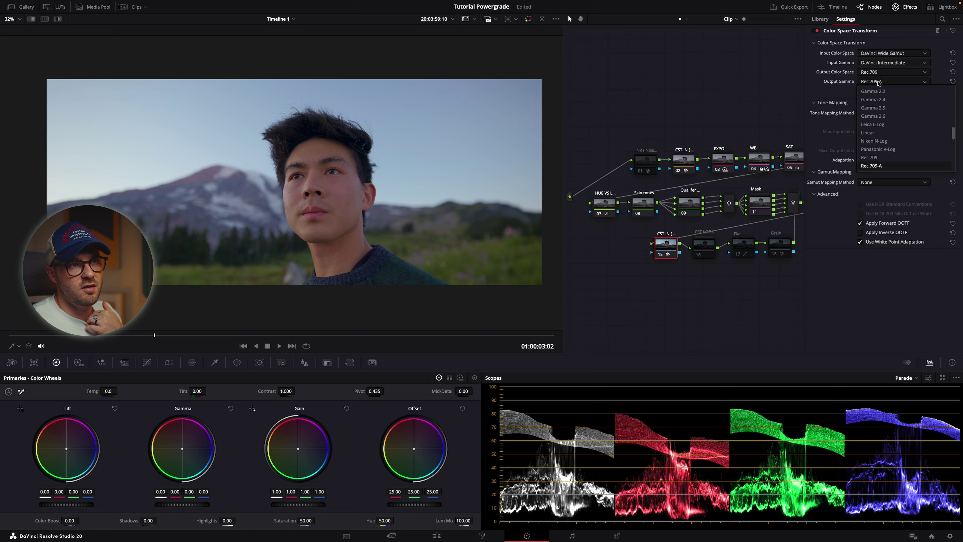
click(841, 96)
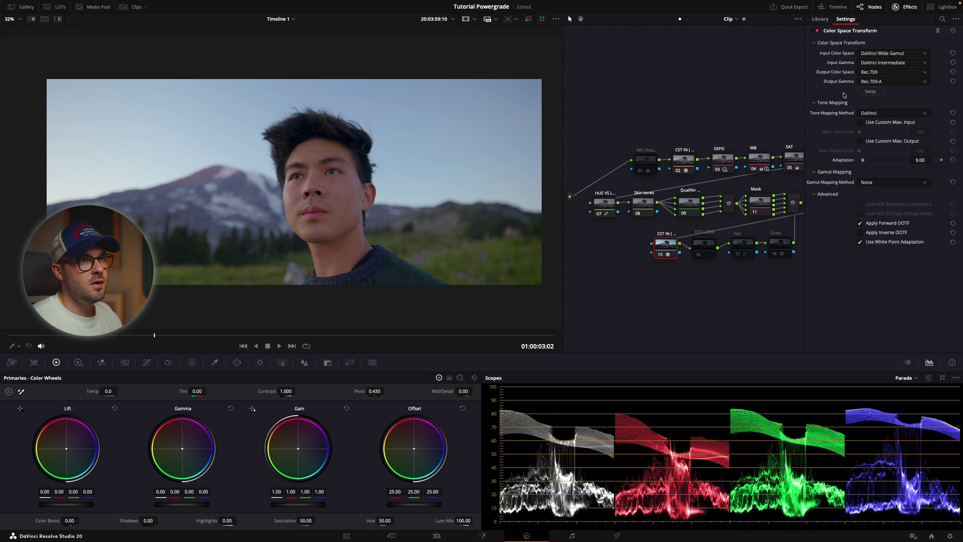
click(905, 7)
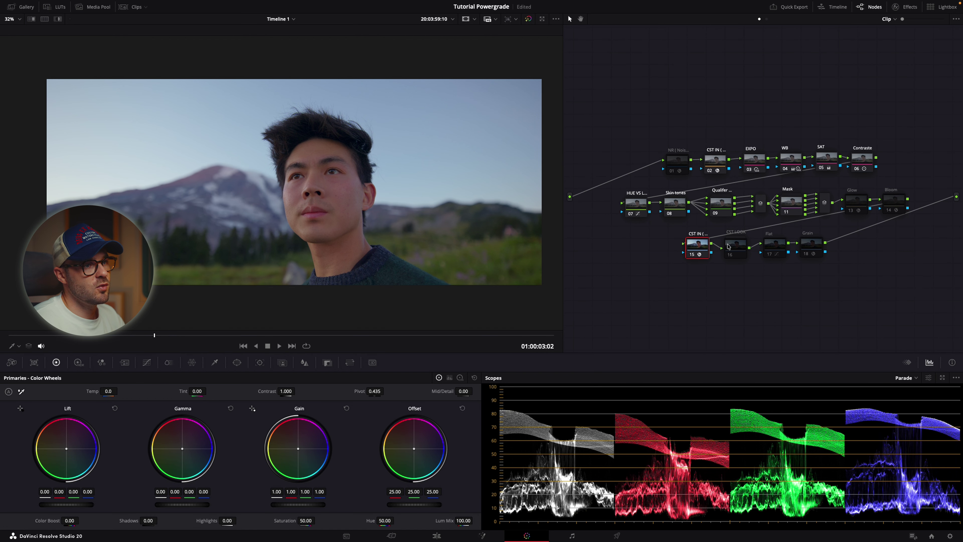
- Enable the CST LOOK compound node, open its inner nodes and check the Color Space Transform settings of CST OUT
click(728, 246)
key(ctrl+d)
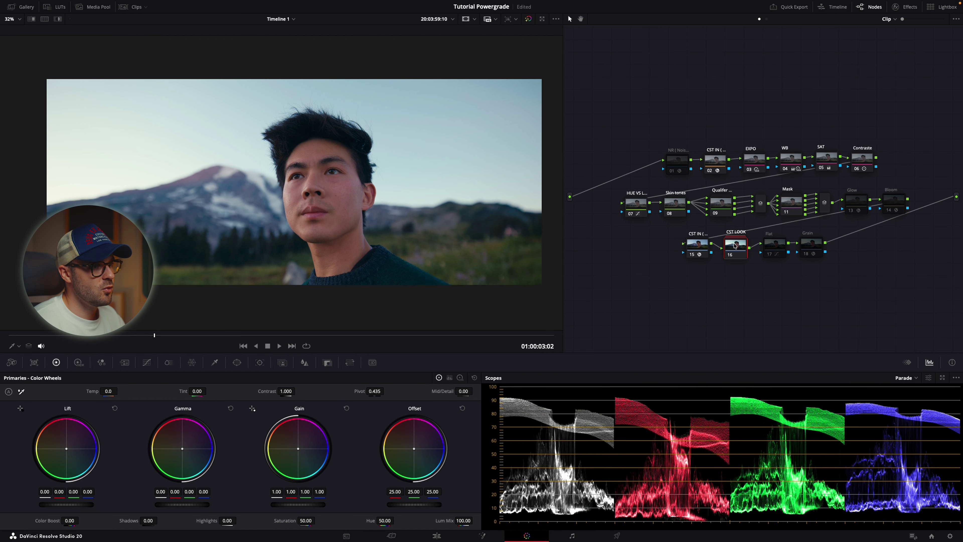
double_click(734, 246)
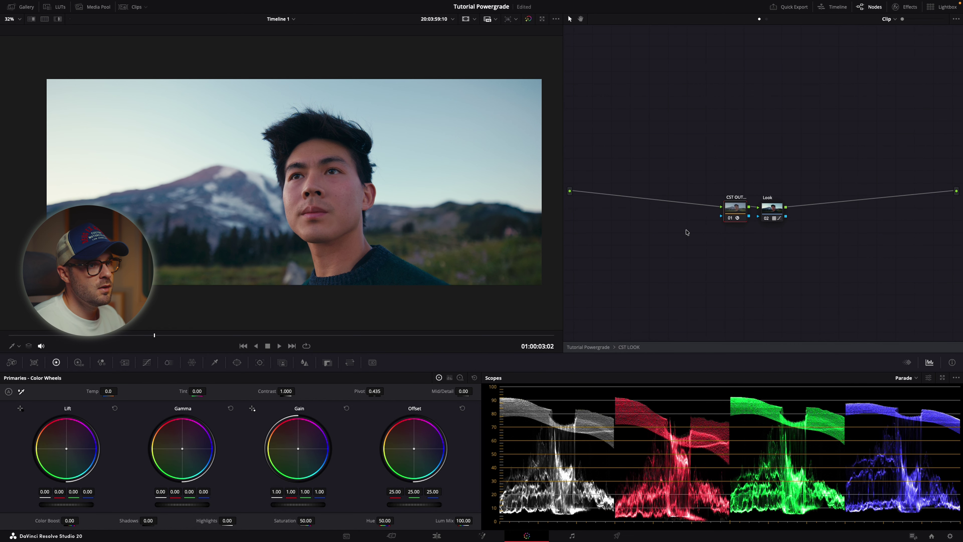
click(905, 6)
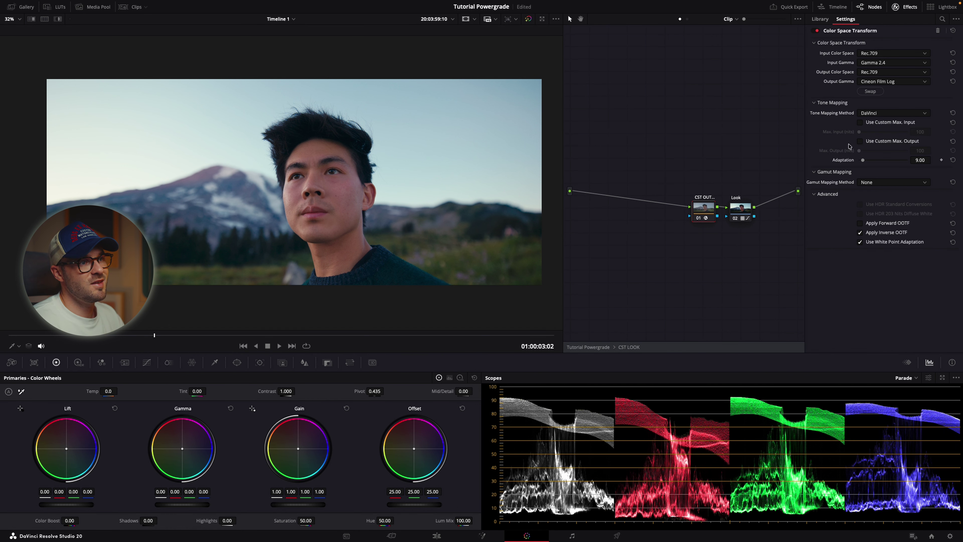
click(905, 6)
- Compare the image with the Look node disabled and enabled
click(774, 214)
key(ctrl+d)
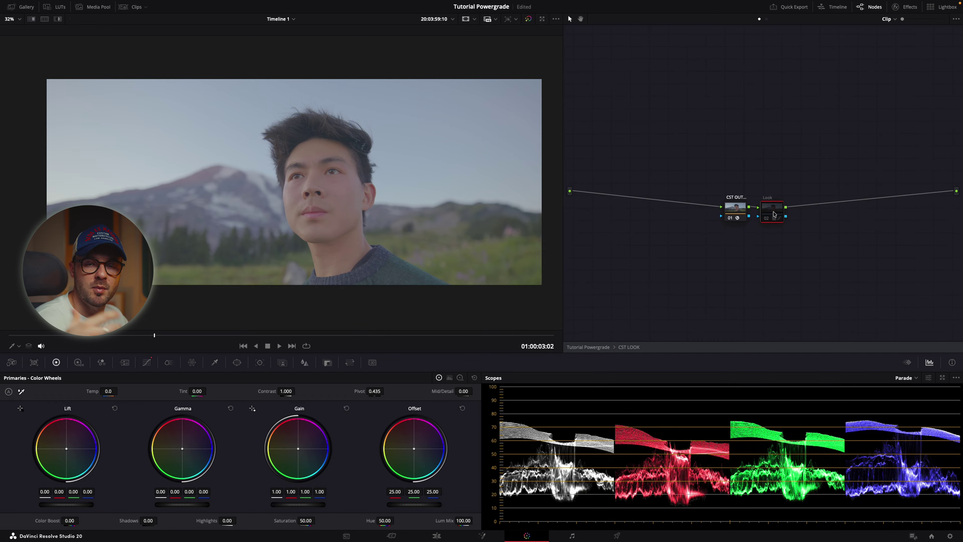
key(ctrl+d)
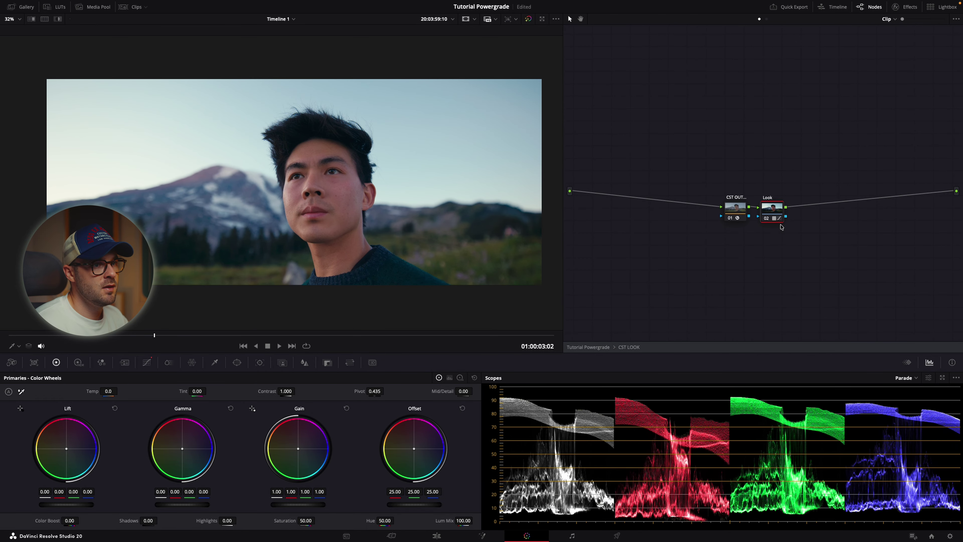
- Try the Rec709 Kodak 2383 D65 film look LUT on the Look node
right_click(776, 216)
mouse_move(808, 296)
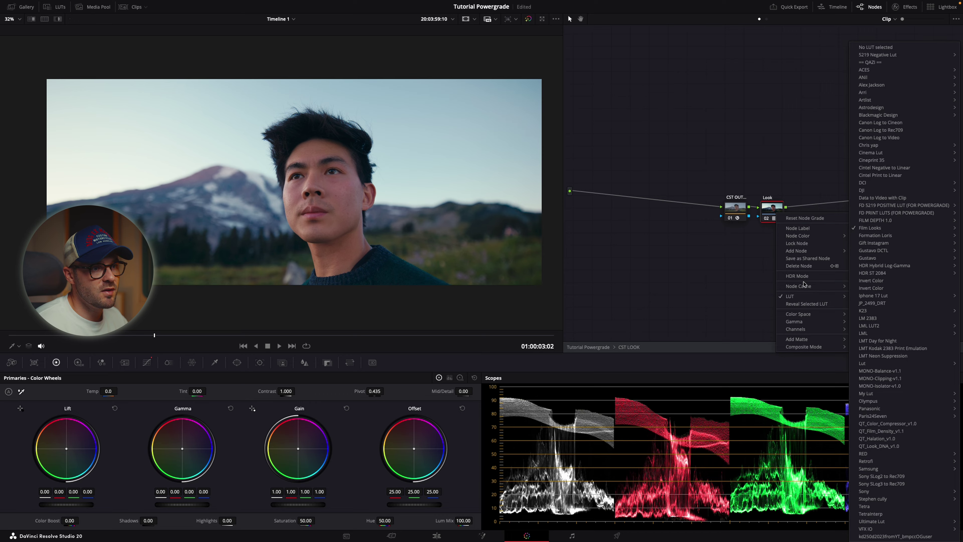
mouse_move(872, 230)
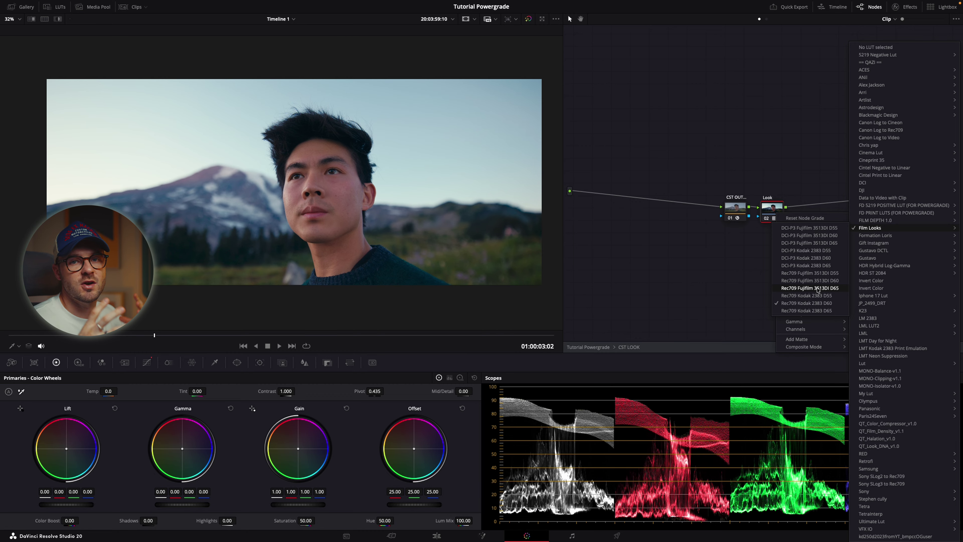
click(816, 310)
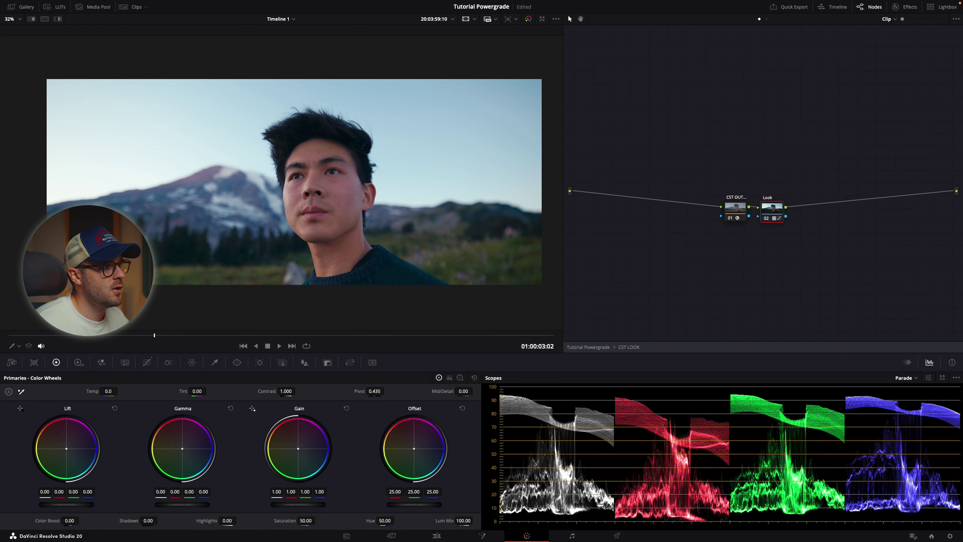
- Try the Rec709 Kodak 2383 D55 film look LUT on the Look node
right_click(774, 215)
mouse_move(796, 299)
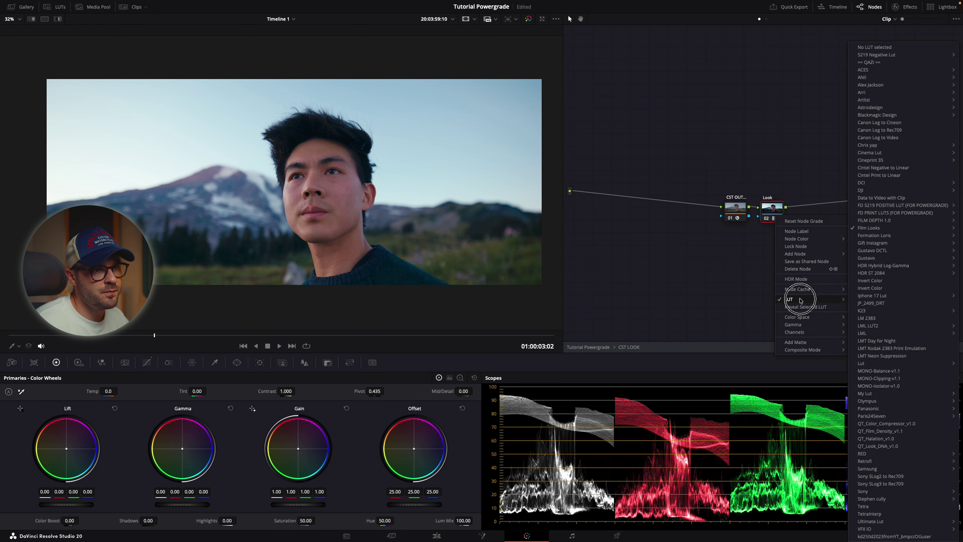
mouse_move(887, 227)
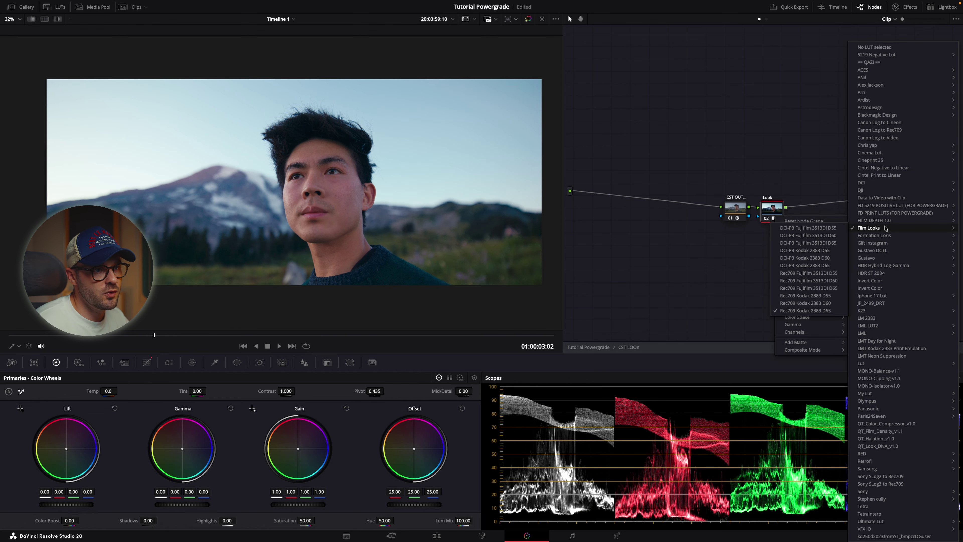
click(806, 301)
- Try the Rec709 Fujifilm 3513DI D65 film look LUT on the Look node
right_click(770, 204)
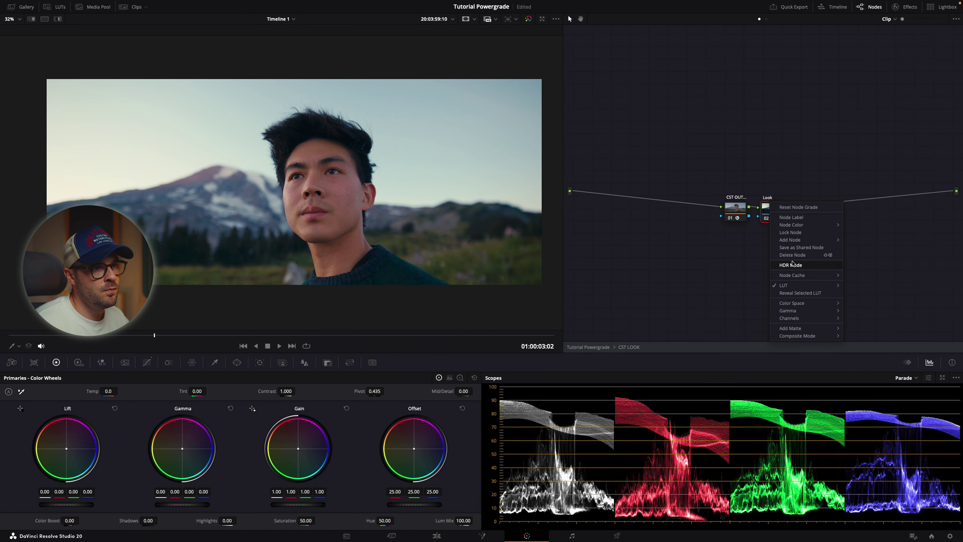
mouse_move(797, 285)
mouse_move(855, 230)
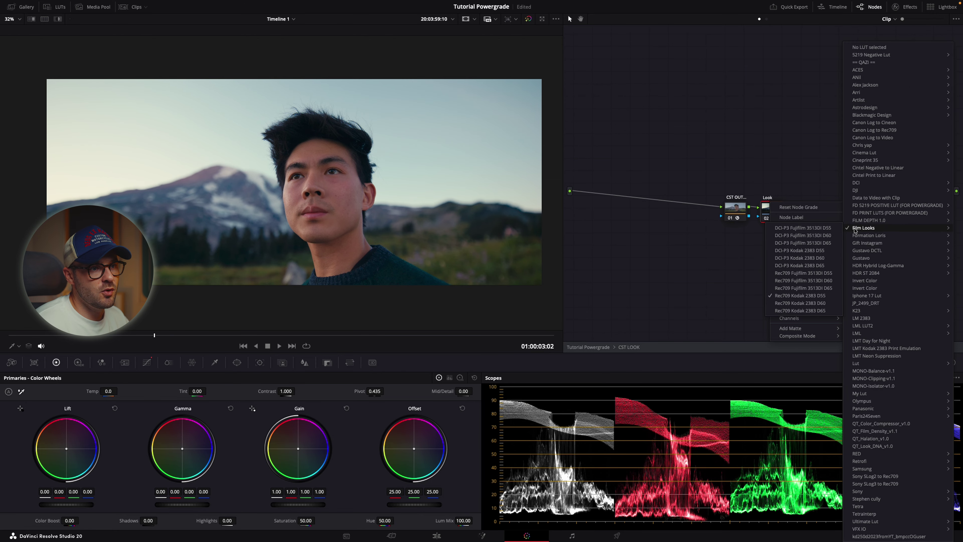
click(799, 288)
- Apply the Rec709 Kodak 2383 D60 film look LUT to the Look node
right_click(774, 208)
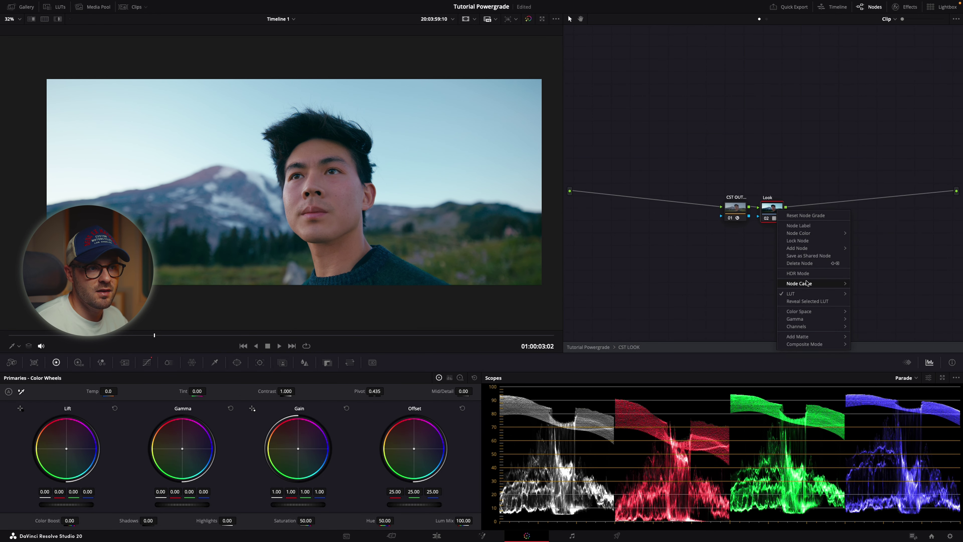
mouse_move(806, 294)
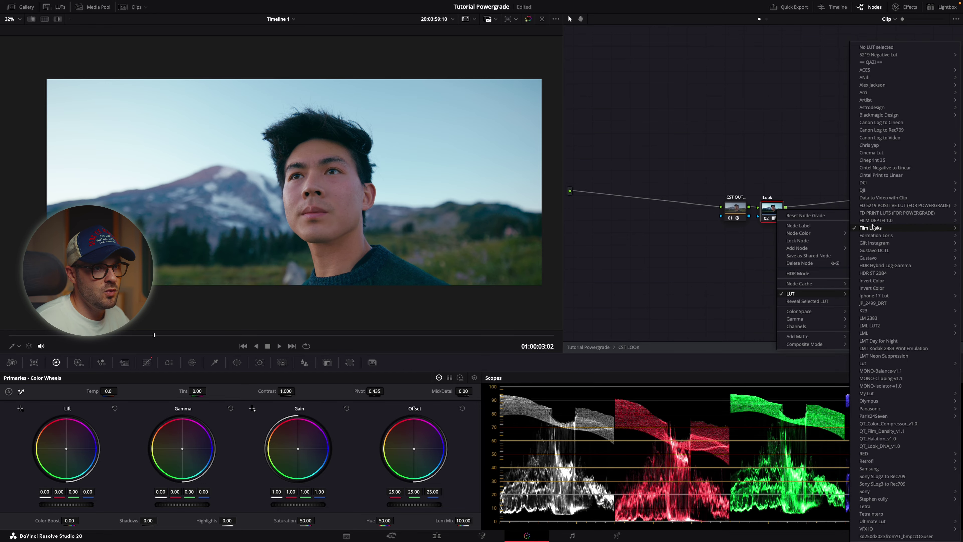
mouse_move(872, 228)
click(796, 302)
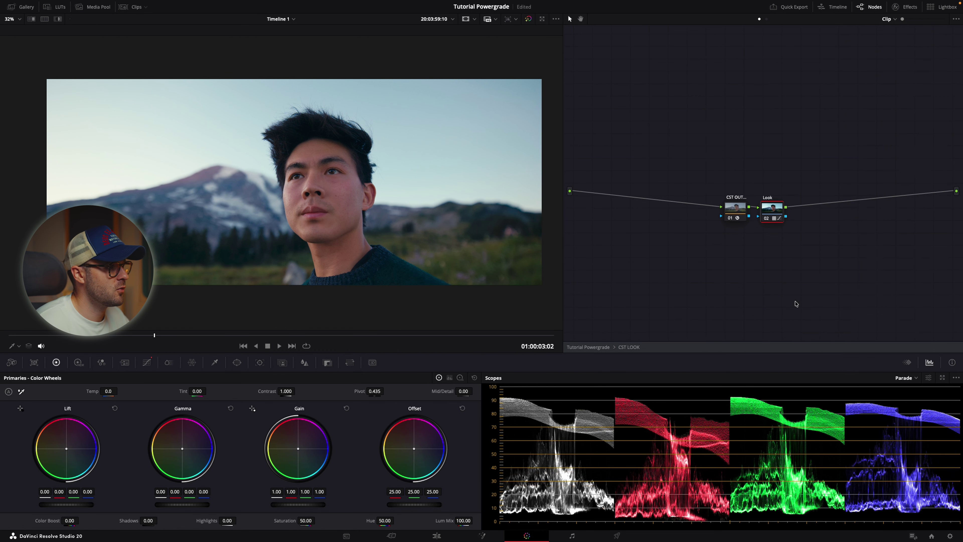
- Leave the CST LOOK compound node and return to the main Tutorial Powergrade node tree
click(909, 7)
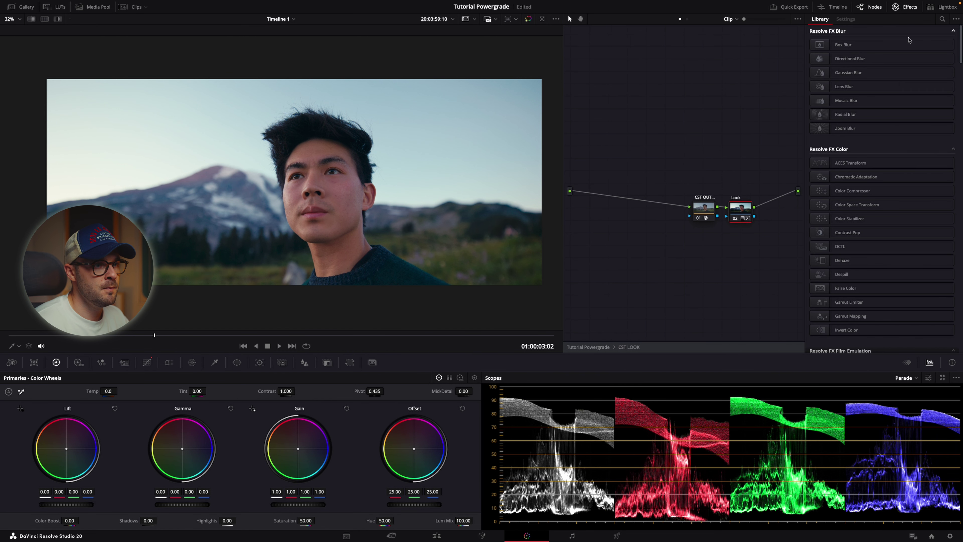
click(588, 347)
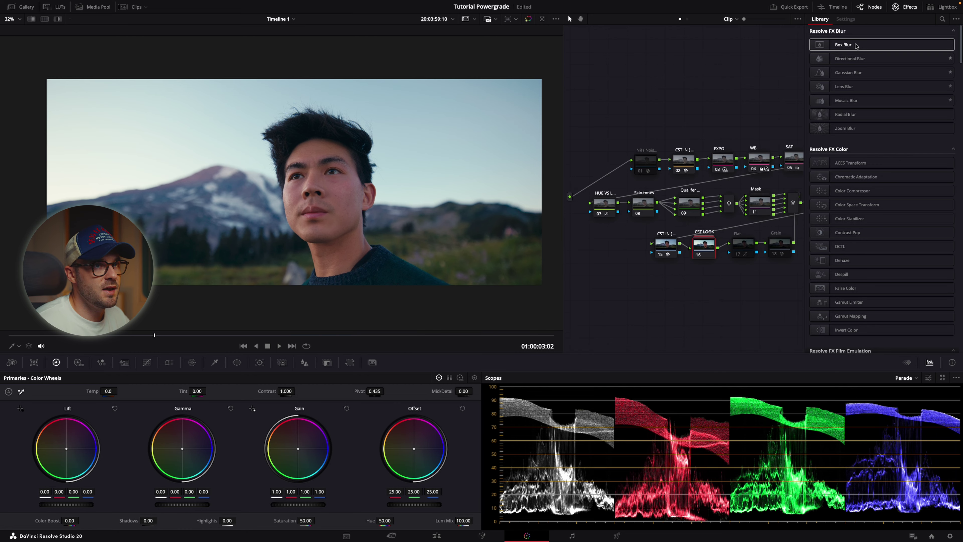
click(897, 8)
double_click(736, 250)
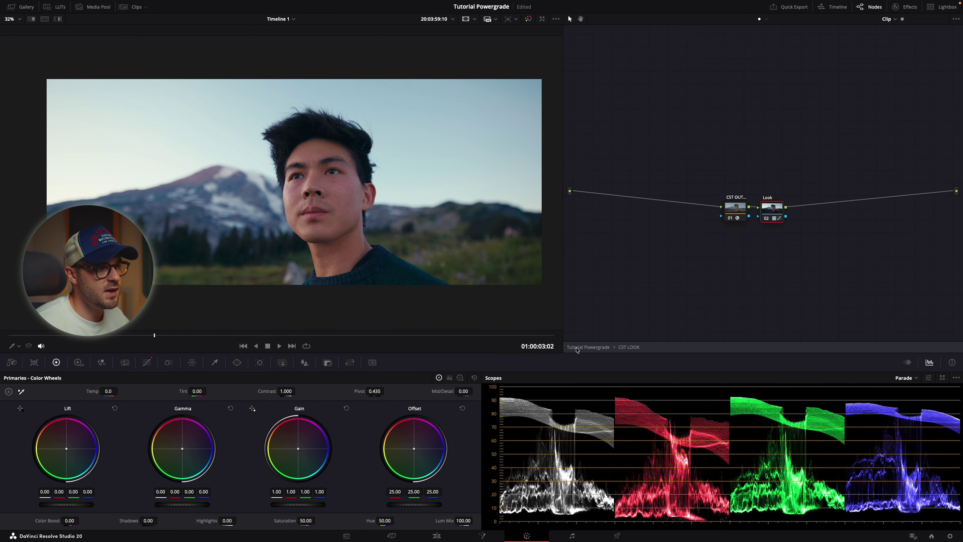
click(589, 348)
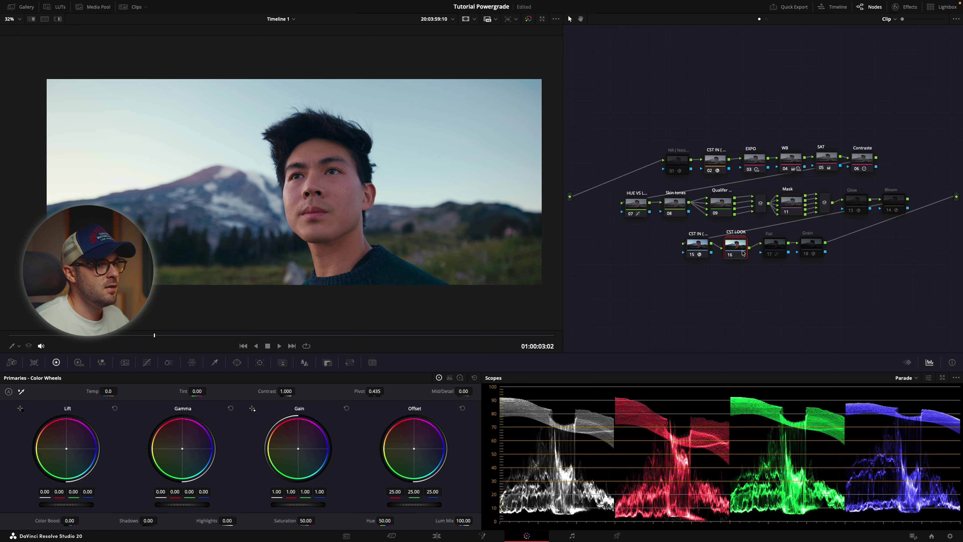
- Compare the image with the CST LOOK node disabled and enabled, leaving it enabled
key(ctrl+d)
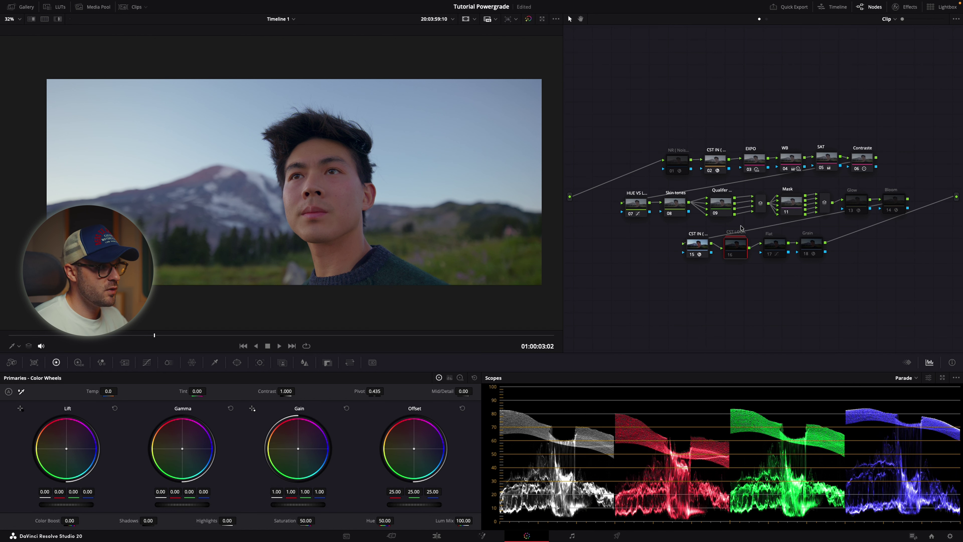
key(ctrl+d)
key(ctrl+d)
key(ctrl+d)
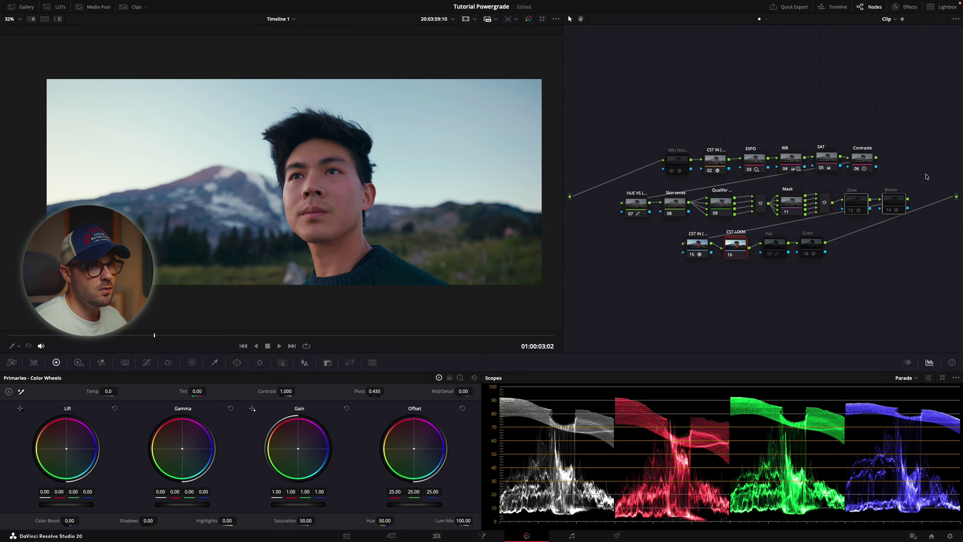
- Enable the Bloom node and compare the enlarged image with and without it
click(894, 201)
key(ctrl+d)
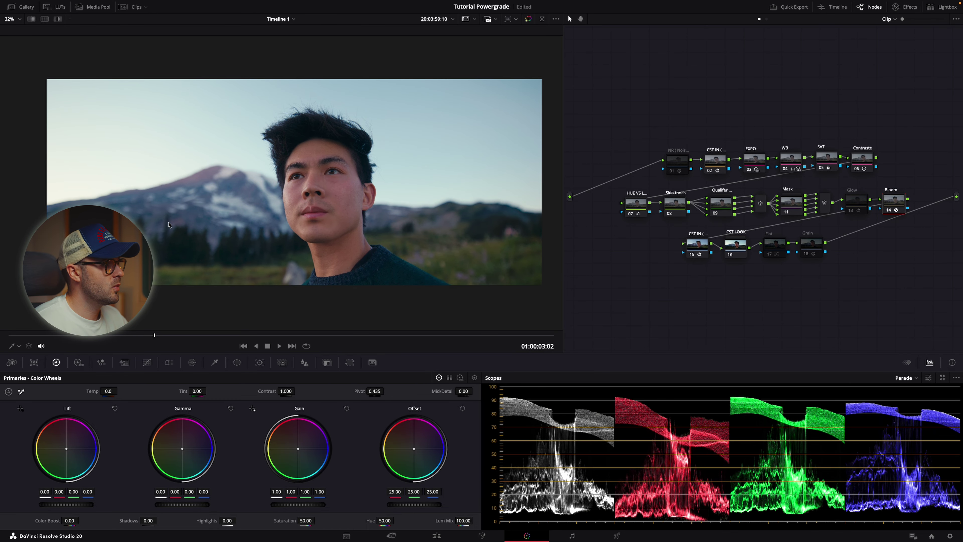
scroll(169, 224, up, 4)
key(ctrl+d)
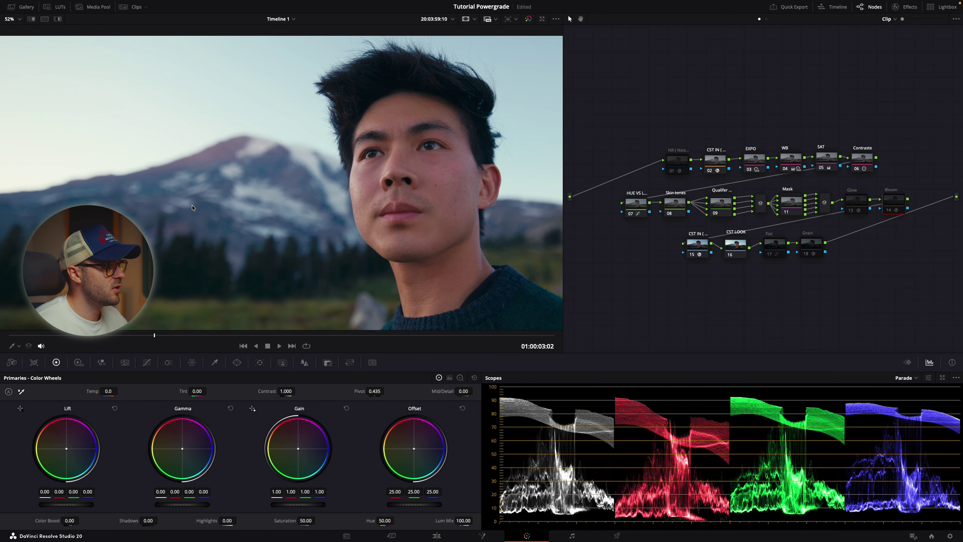
key(ctrl+d)
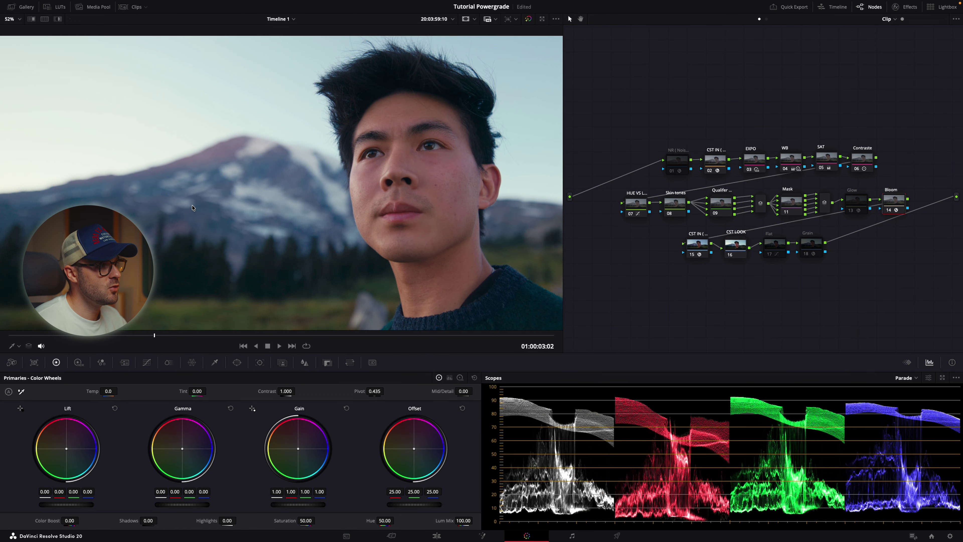
scroll(192, 207, down, 2)
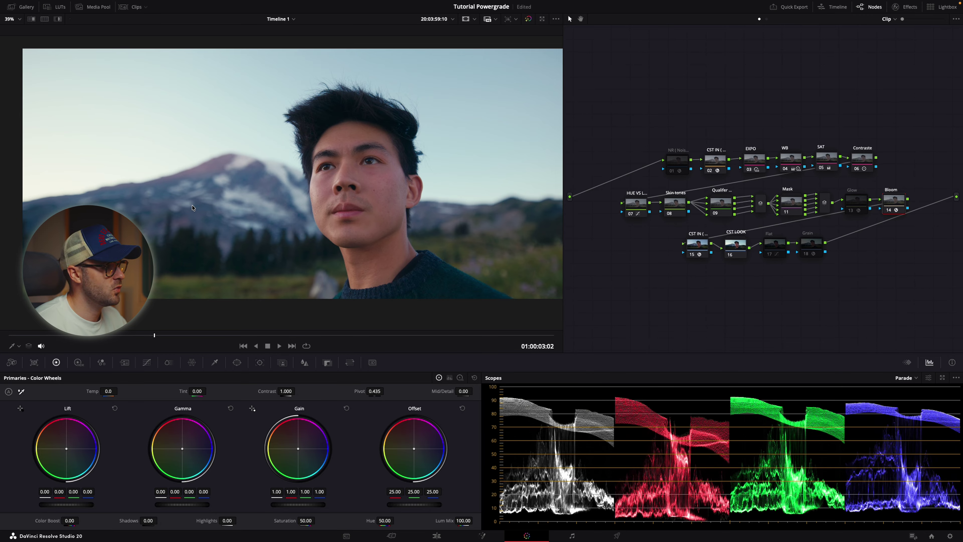
scroll(192, 207, down, 1)
- Enable the Glow node and compare the image with and without it
click(856, 200)
key(ctrl+d)
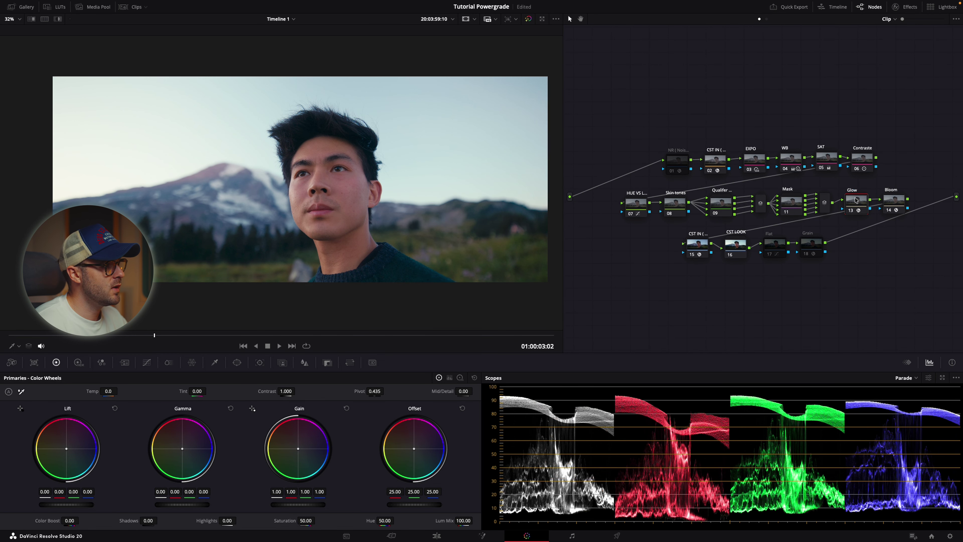
key(ctrl+d)
key(ctrl+d)
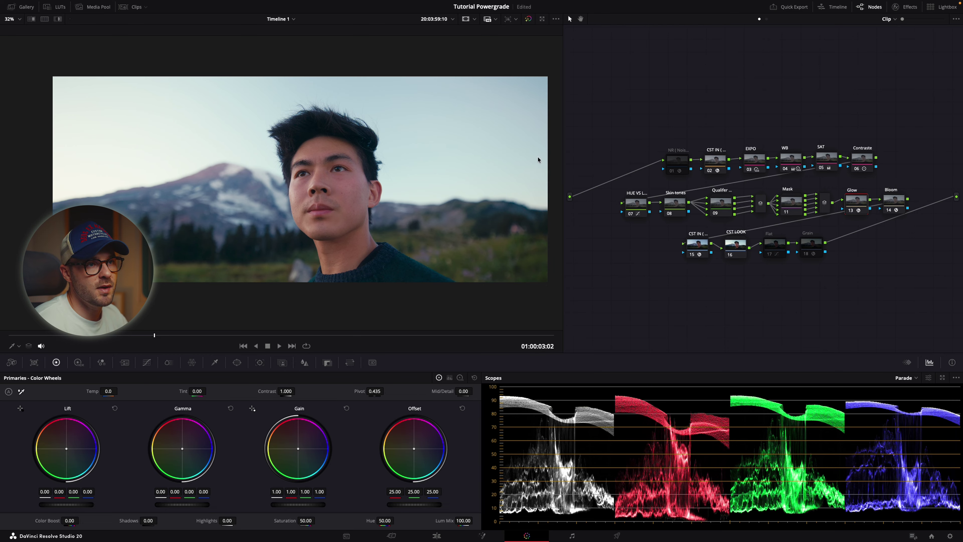
- Try a slightly lower Gamma in the Glow effect, then undo it together with enabling the Glow and Bloom nodes
click(914, 8)
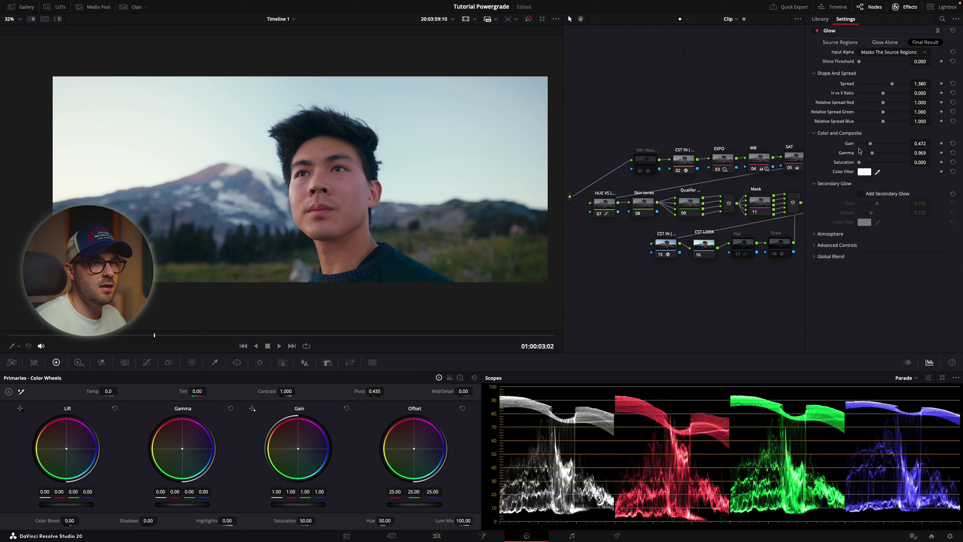
drag(872, 154, 868, 157)
key(ctrl+z)
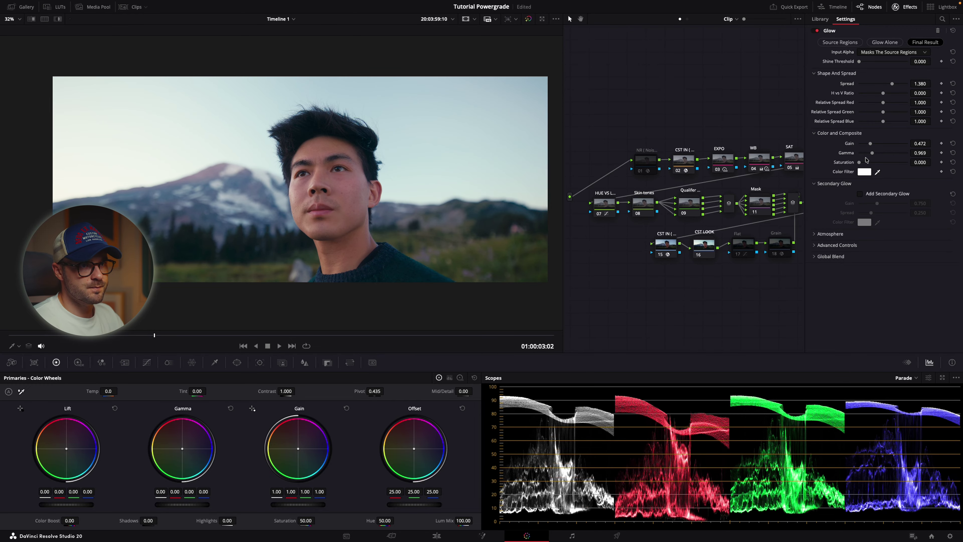
key(ctrl+z)
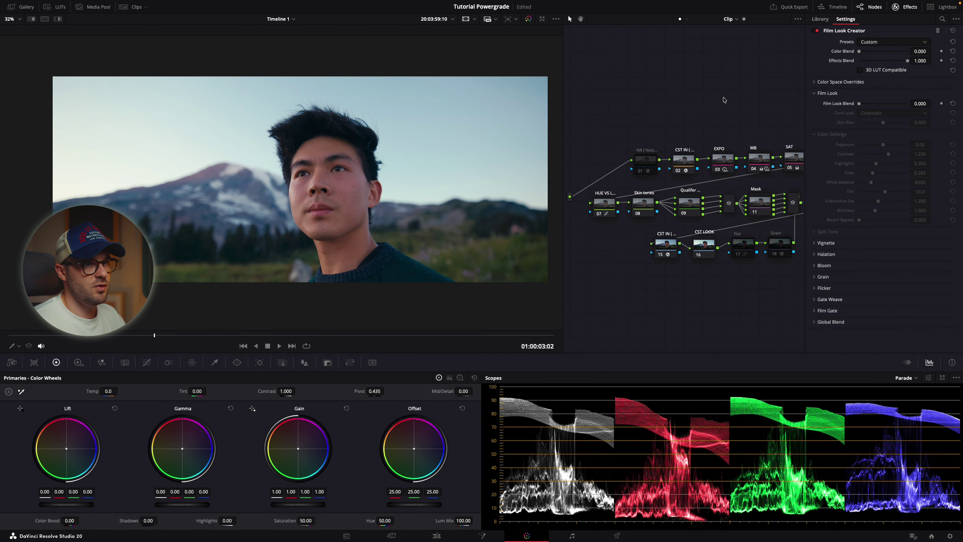
click(916, 9)
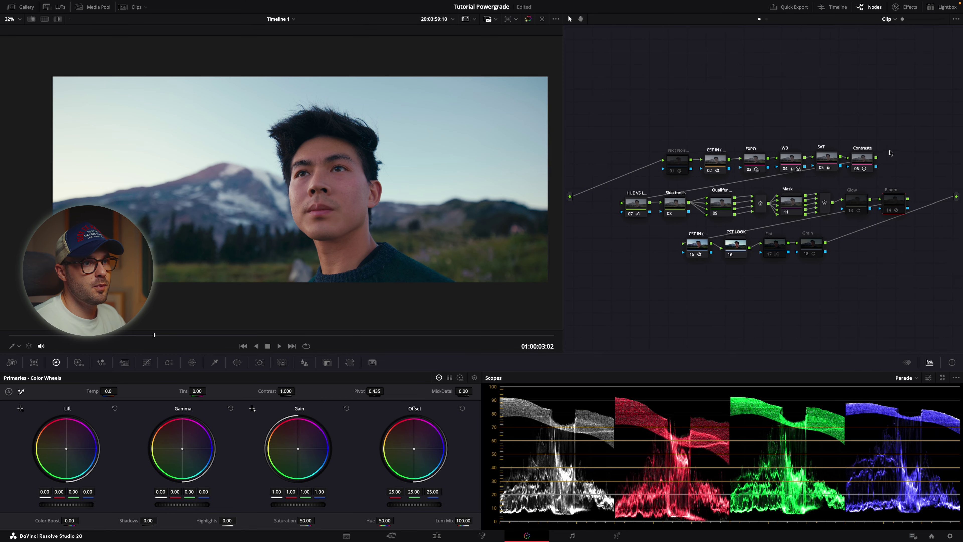
- Enable the Glow and Bloom nodes and open the Hue Vs Lum curve for node 07
click(858, 201)
click(890, 200)
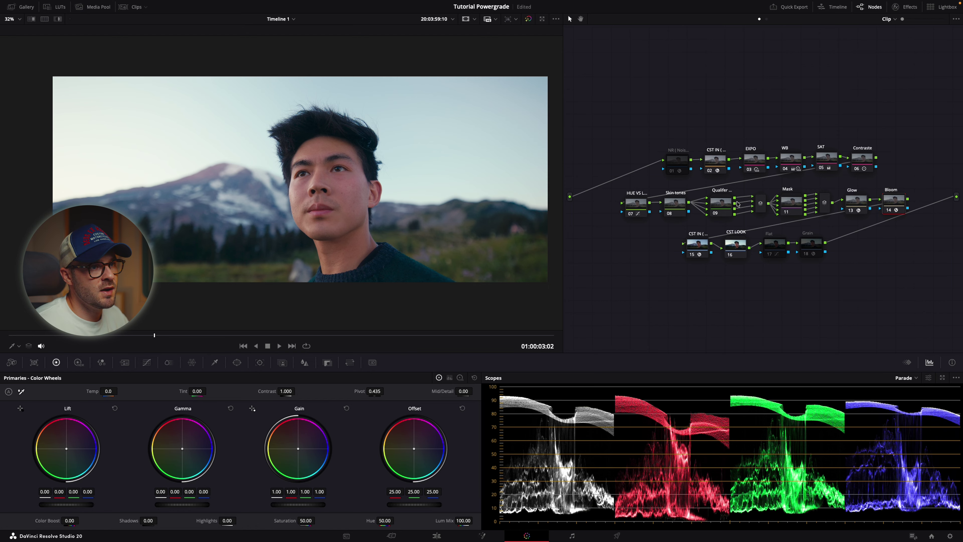
click(636, 205)
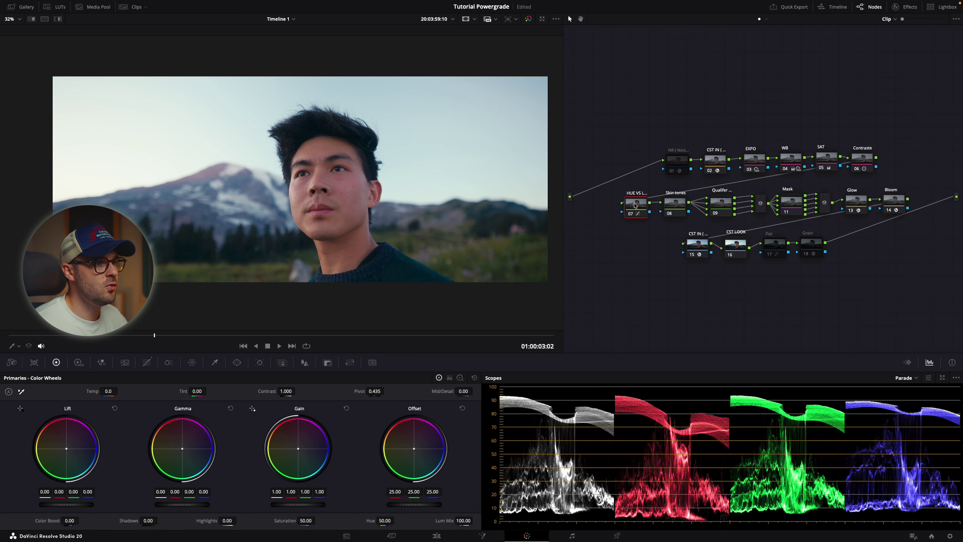
click(146, 363)
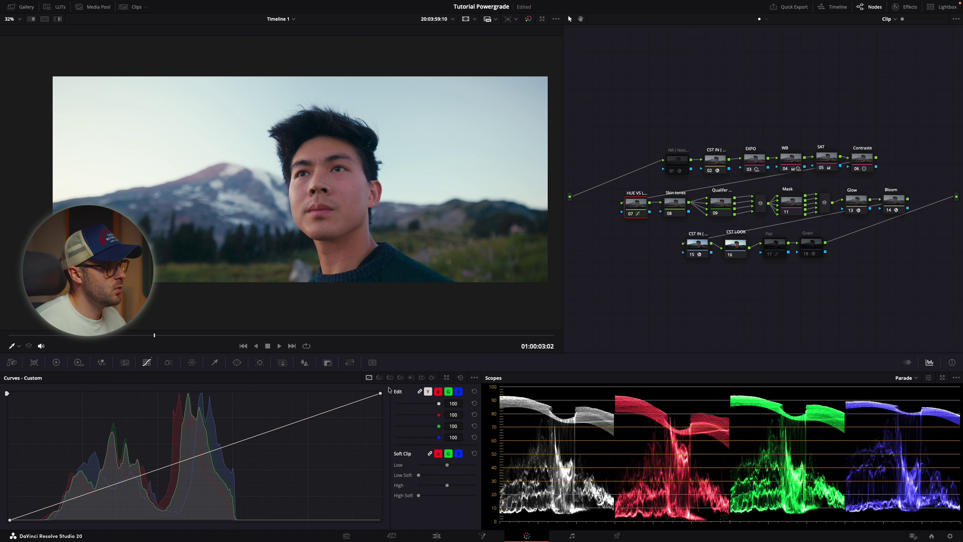
click(400, 378)
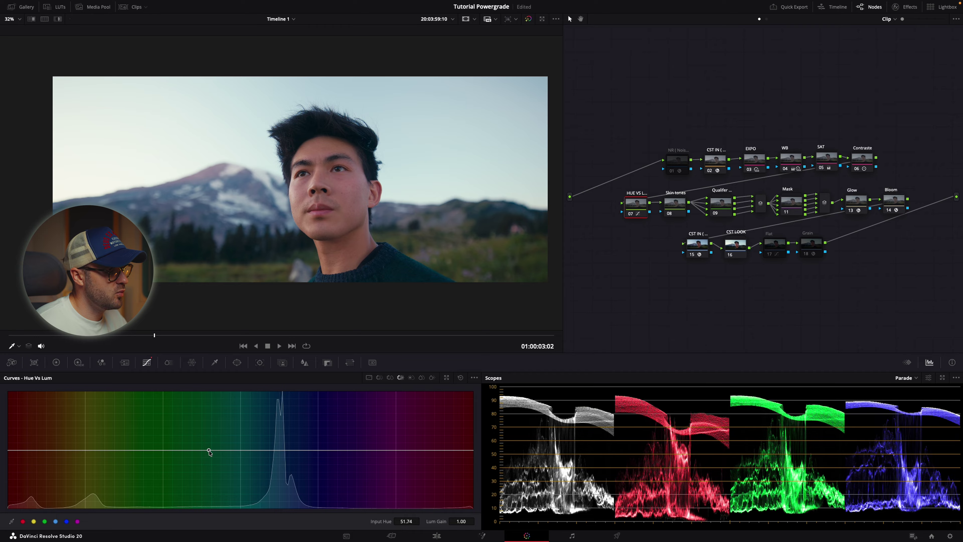
- Sample the neck's skin hue on the Hue Vs Lum curve and try lowering it to a Lum Gain of 0.40 at Input Hue 287.67
click(335, 217)
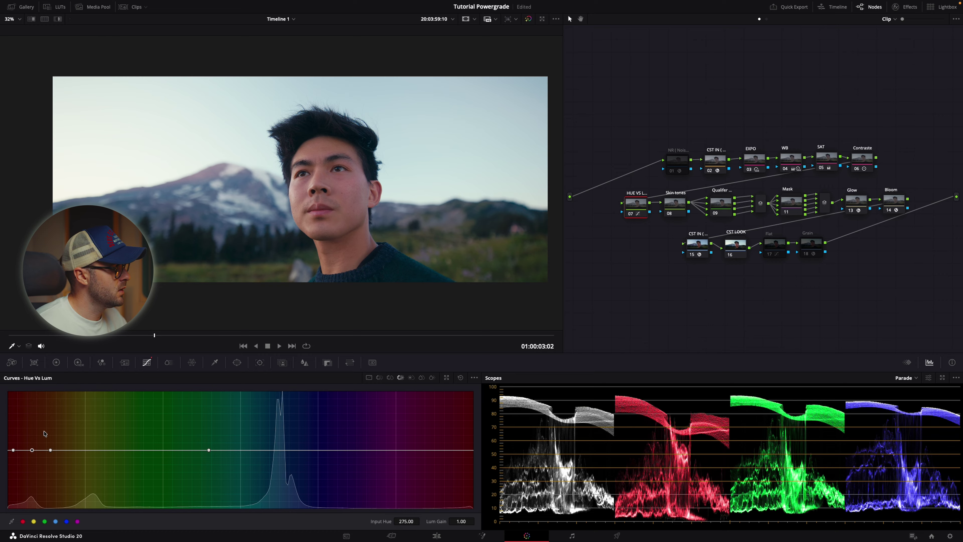
drag(50, 450, 8, 449)
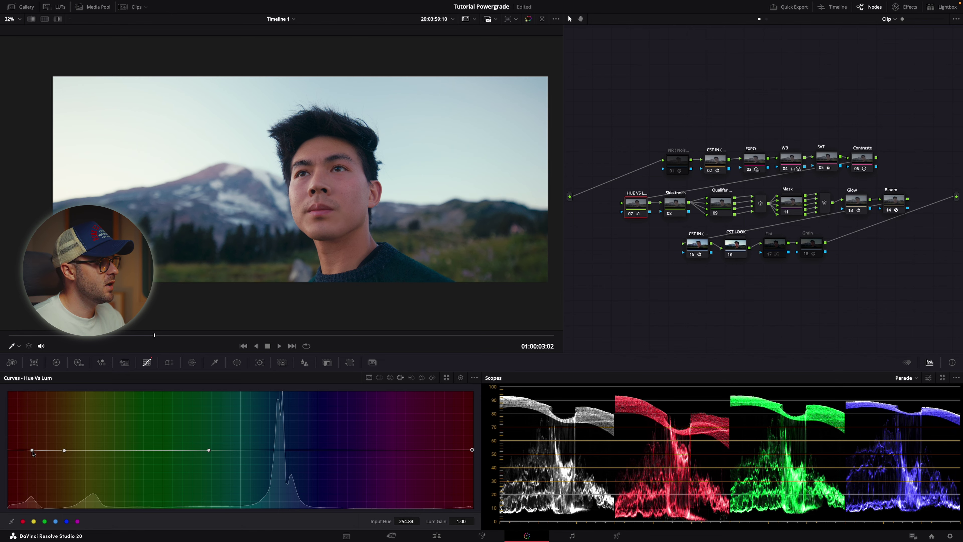
drag(32, 452, 49, 485)
scroll(315, 228, up, 8)
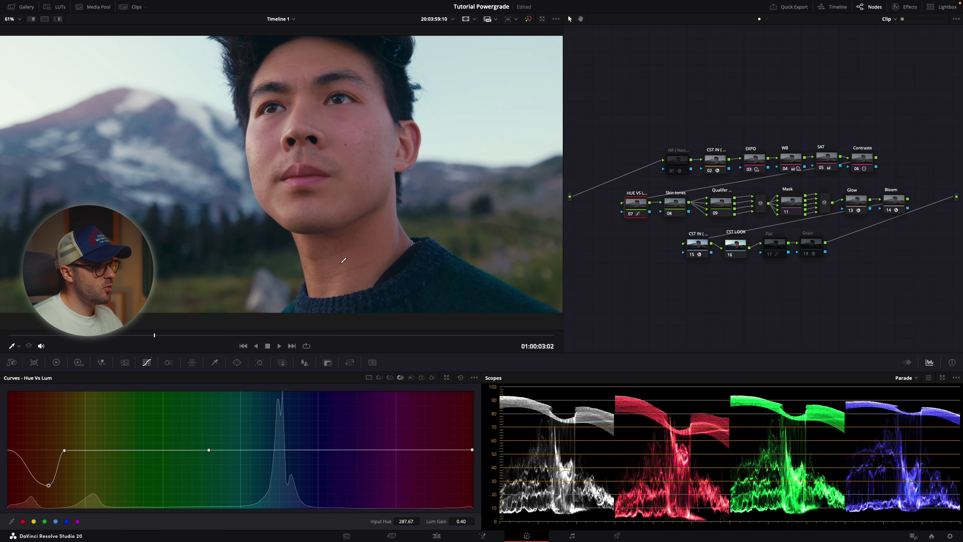
- Compare the enlarged face and neck with node 07 disabled and enabled
key(ctrl+d)
key(ctrl+d)
key(ctrl+d)
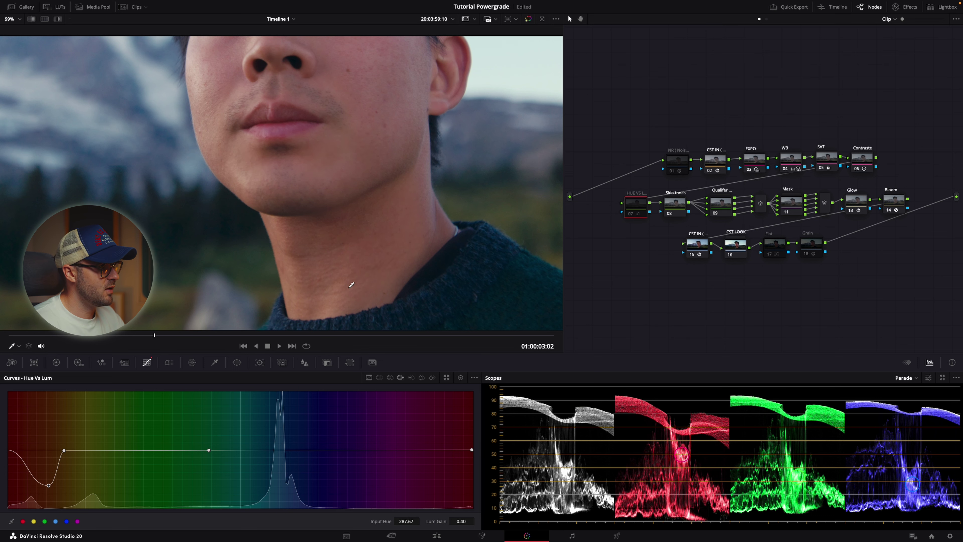
key(ctrl+d)
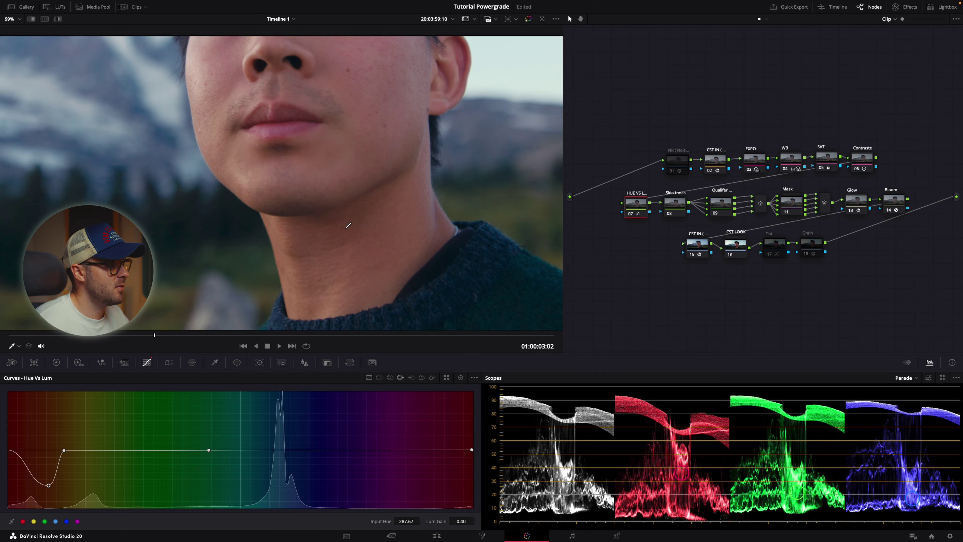
scroll(350, 226, down, 3)
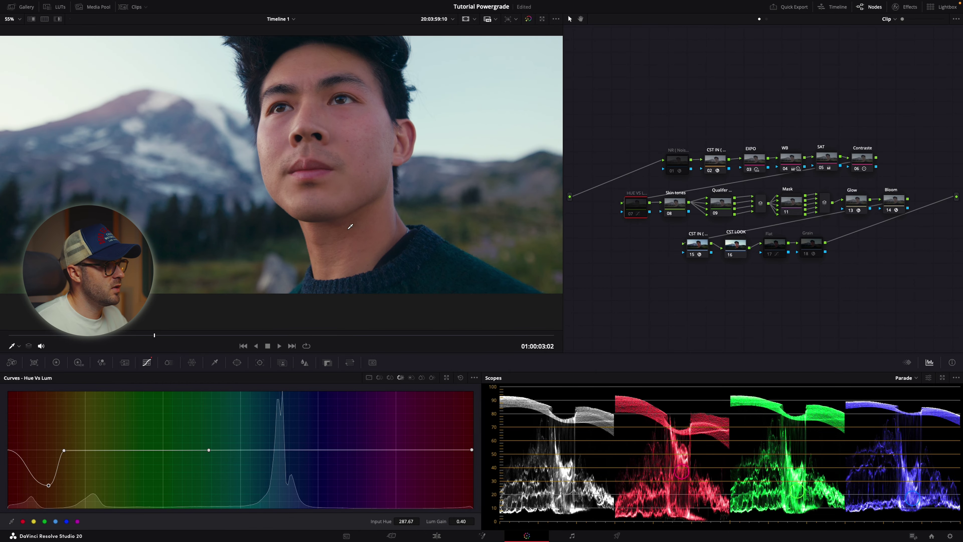
scroll(353, 226, down, 2)
scroll(354, 225, down, 1)
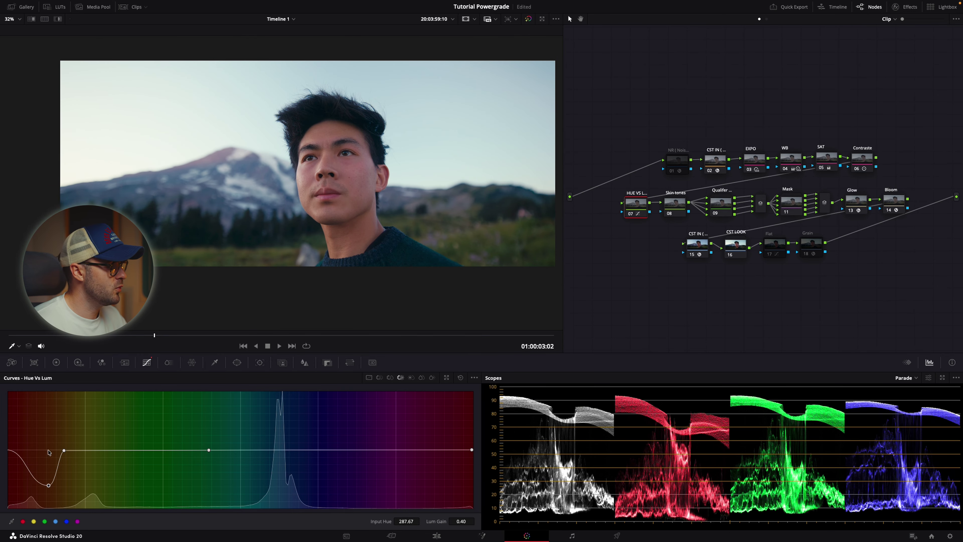
- Remove the skin point, try raising the blue hues to a Lum Gain of 1.58 at Input Hue 107.82, and reset the curve
right_click(49, 487)
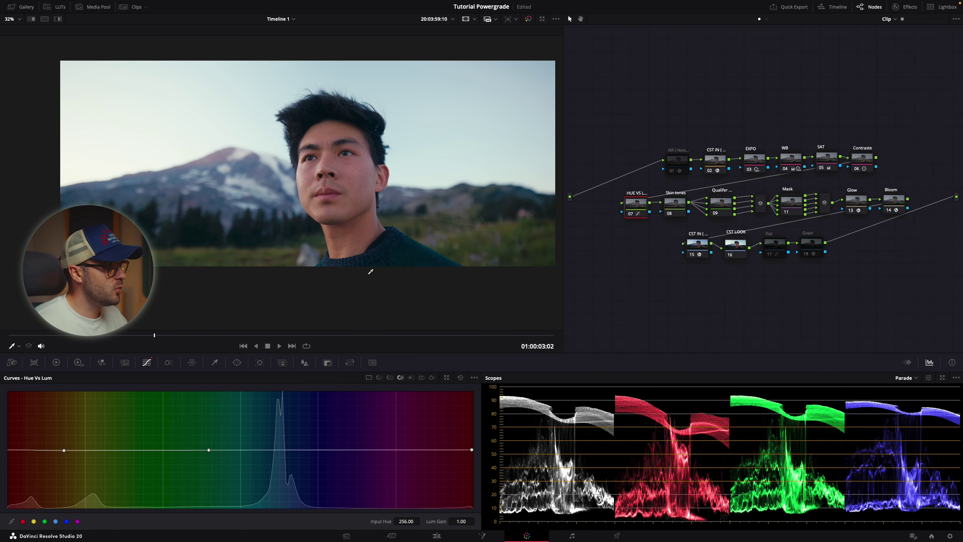
drag(274, 450, 232, 449)
click(291, 449)
drag(292, 449, 357, 449)
drag(281, 440, 281, 417)
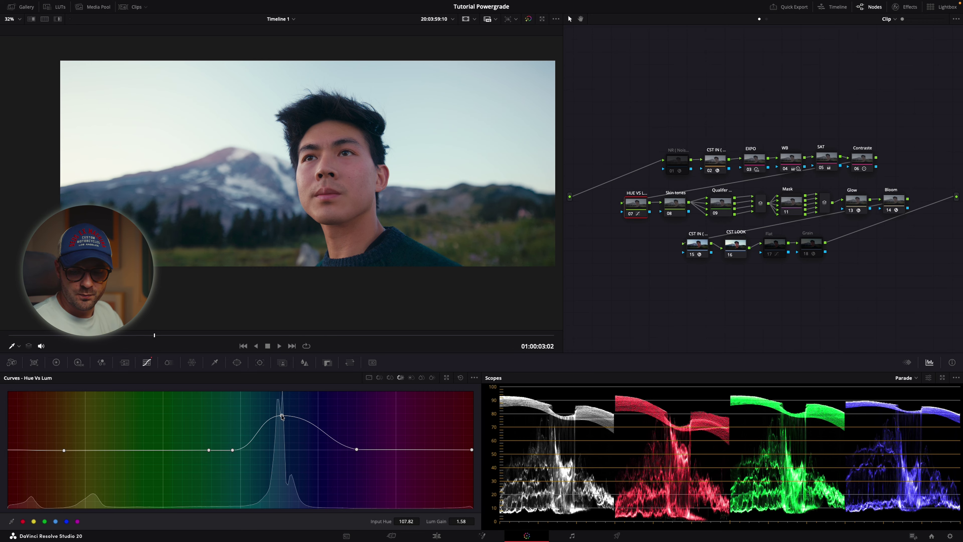
right_click(281, 416)
click(460, 377)
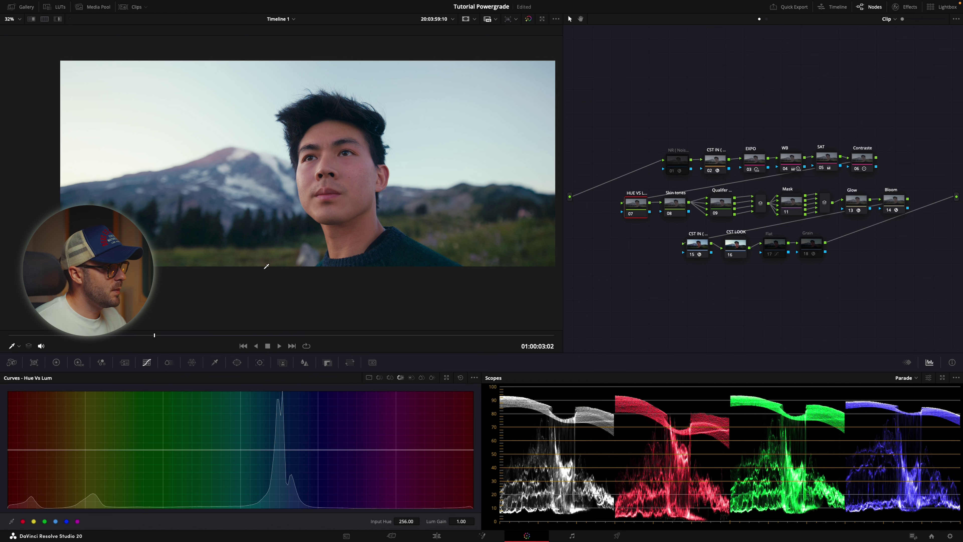
- Try Hue Vs Hue points on the sweater and skin hues, with a Hue Rotate of 10.93 at Input Hue 264.14, and reset node 07's grade
scroll(273, 191, up, 1)
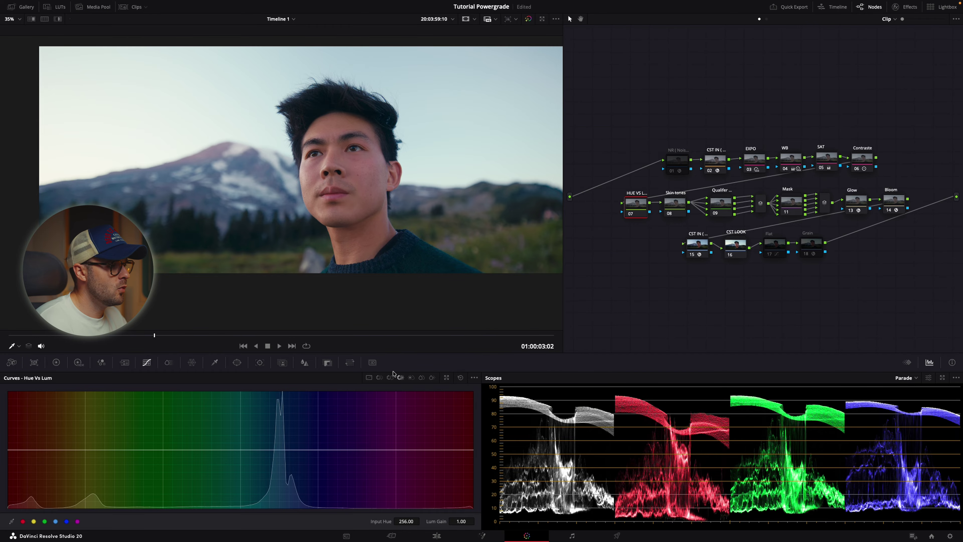
click(379, 377)
click(402, 262)
drag(265, 449, 331, 448)
drag(262, 439, 282, 450)
click(374, 192)
drag(17, 450, 17, 447)
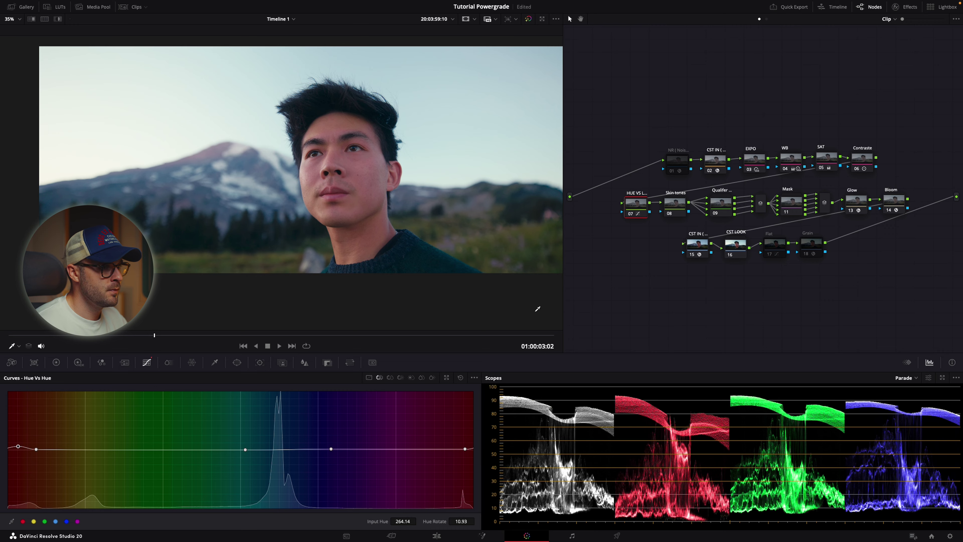
right_click(644, 204)
click(667, 296)
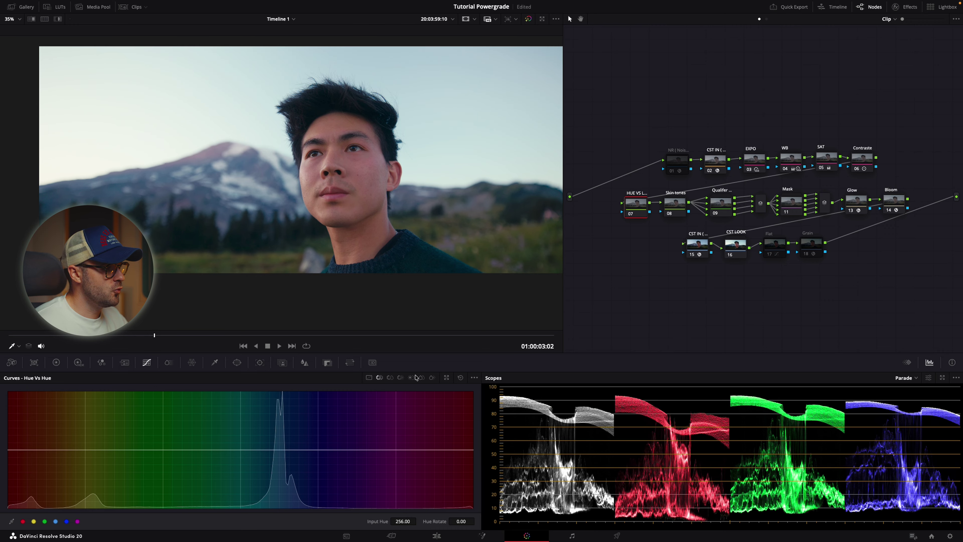
- Undo the Hue Vs Hue and Hue Vs Lum experiments, restore the flat curve point at Input Hue 51.74, and view node 07's Hue Vs Hue curve
click(401, 378)
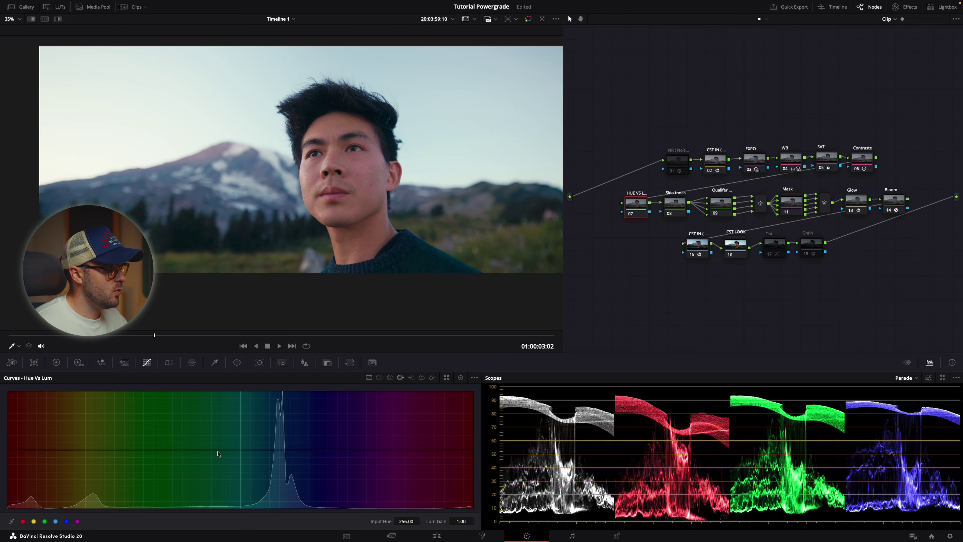
key(super+z)
key(super+z)
key(super+z)
key(super+z)
key(super+z)
key(super+z)
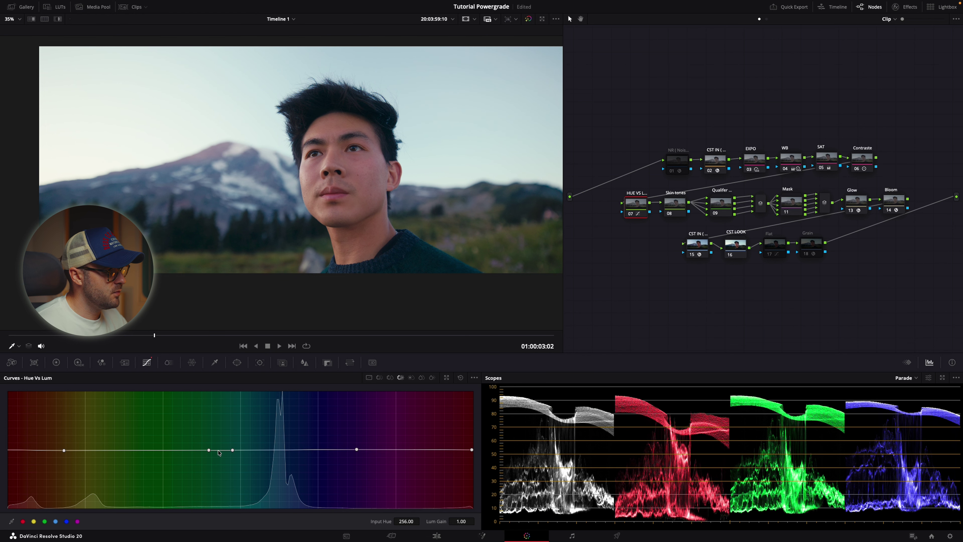
key(super+z)
key(super+z)
key(super+z)
key(super+z)
key(super+z)
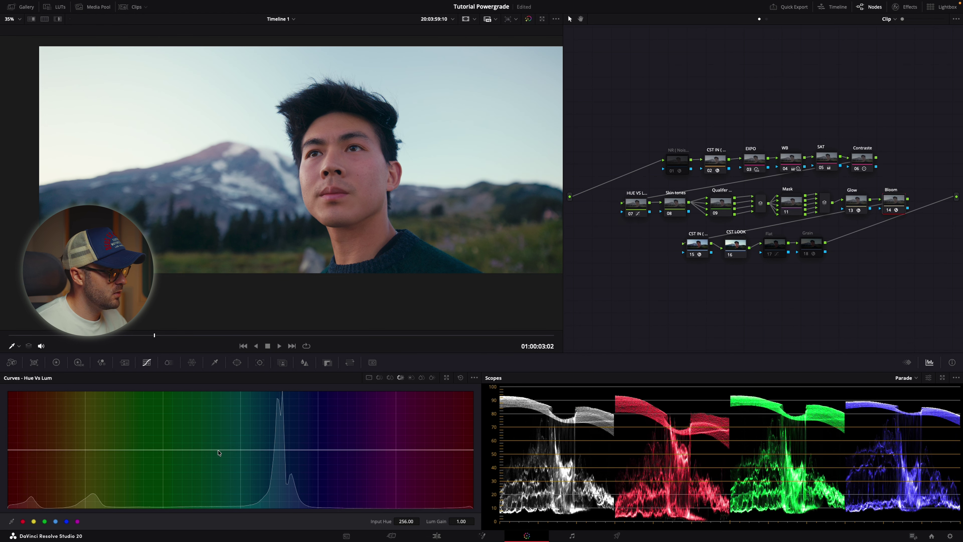
key(super+shift+z)
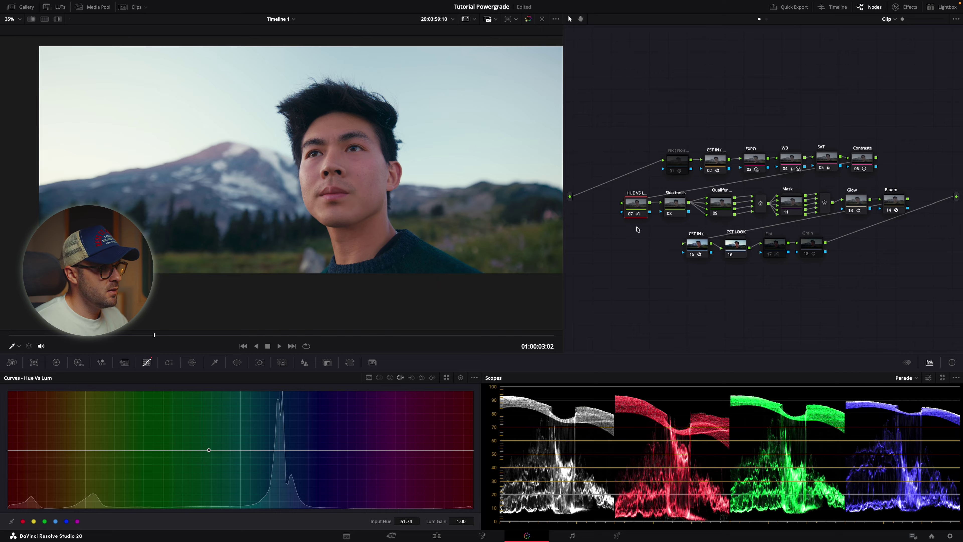
click(379, 378)
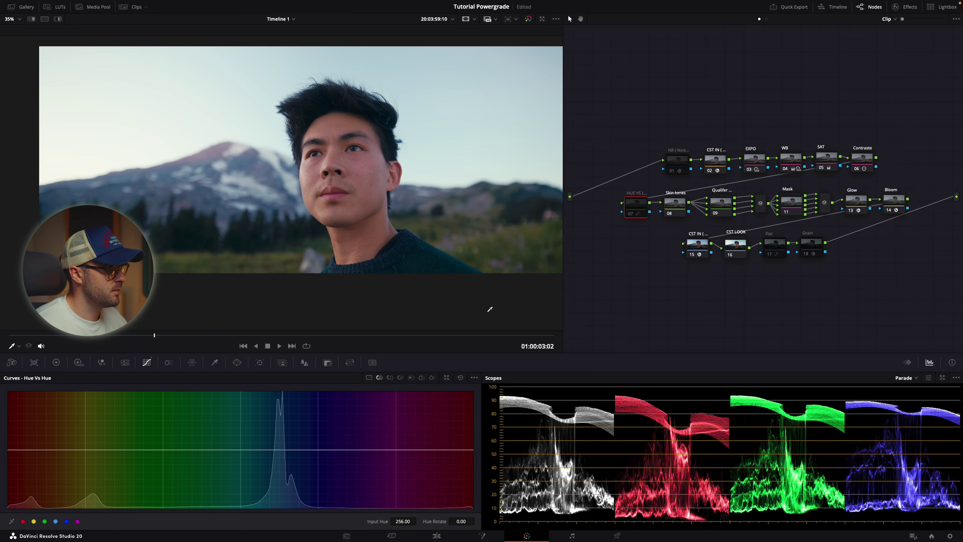
- Select the Skin tones node and switch the scopes to the Vectorscope
click(674, 205)
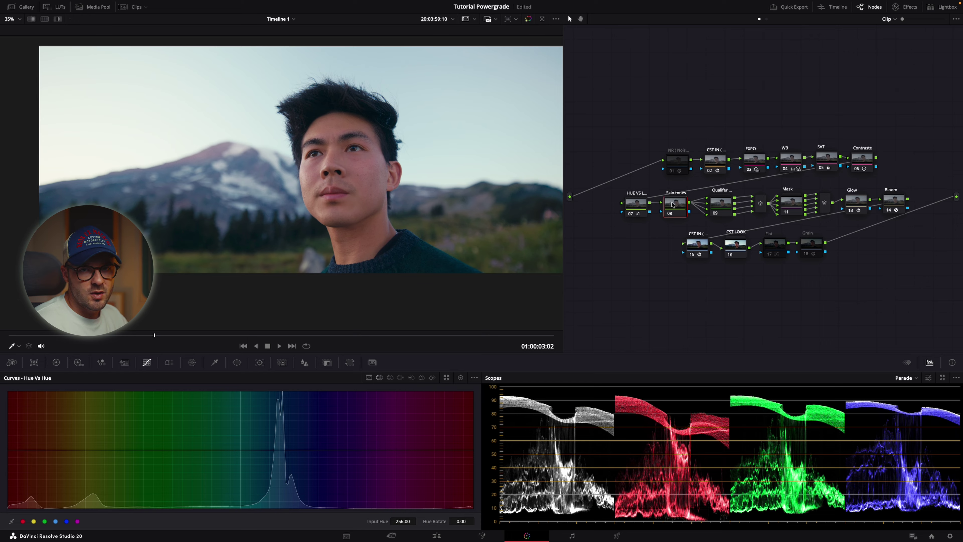
click(906, 377)
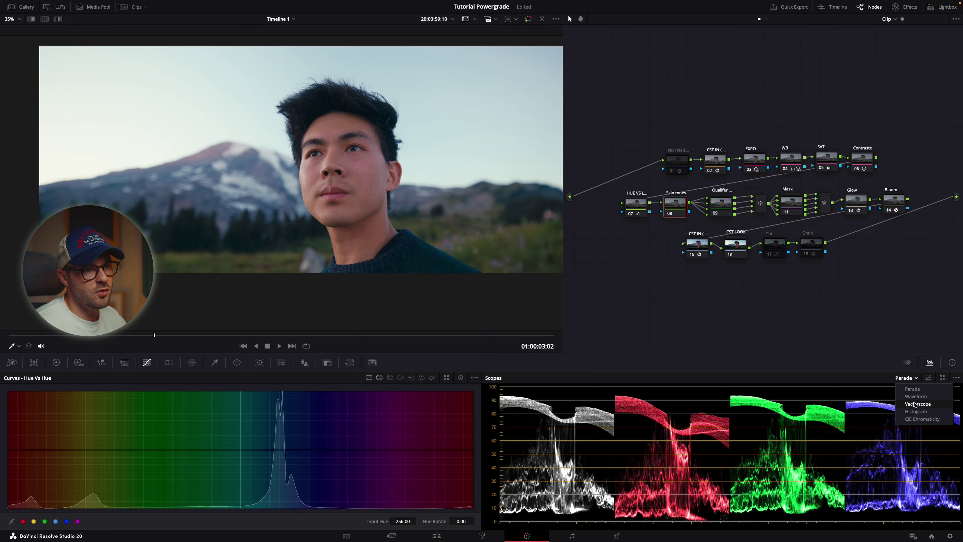
click(918, 406)
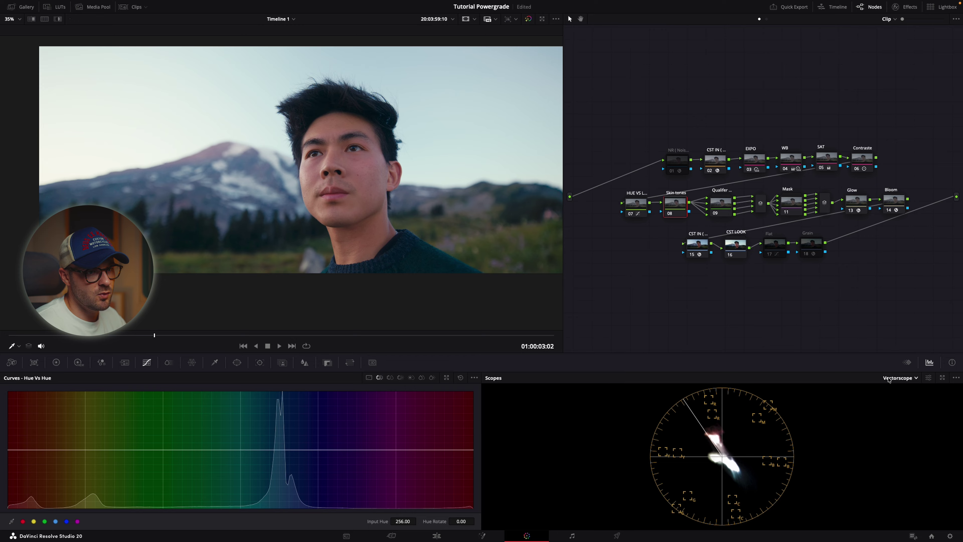
- Review the Vectorscope's display options, including 2x zoom, the skin tone indicator and the graticule
click(893, 378)
click(928, 380)
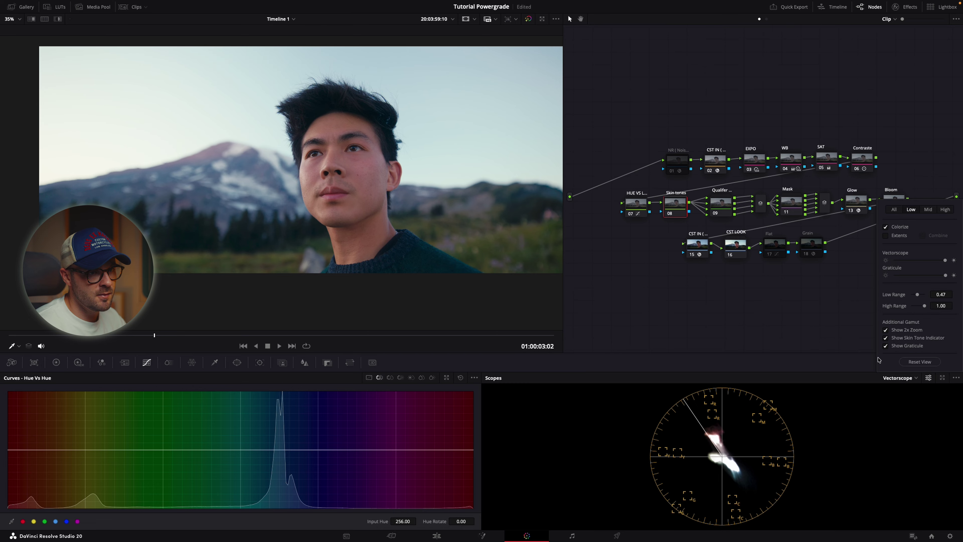
scroll(718, 456, up, 3)
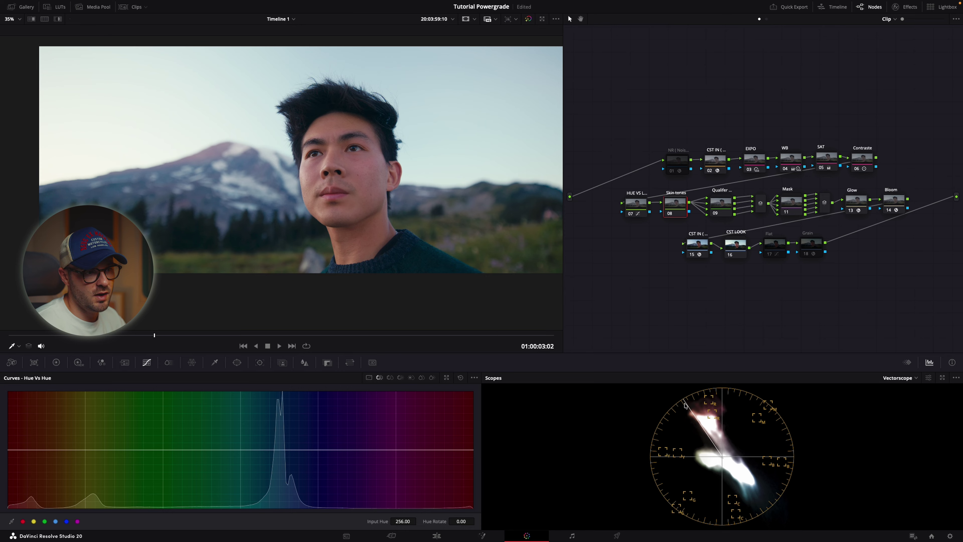
click(895, 381)
click(929, 377)
click(928, 377)
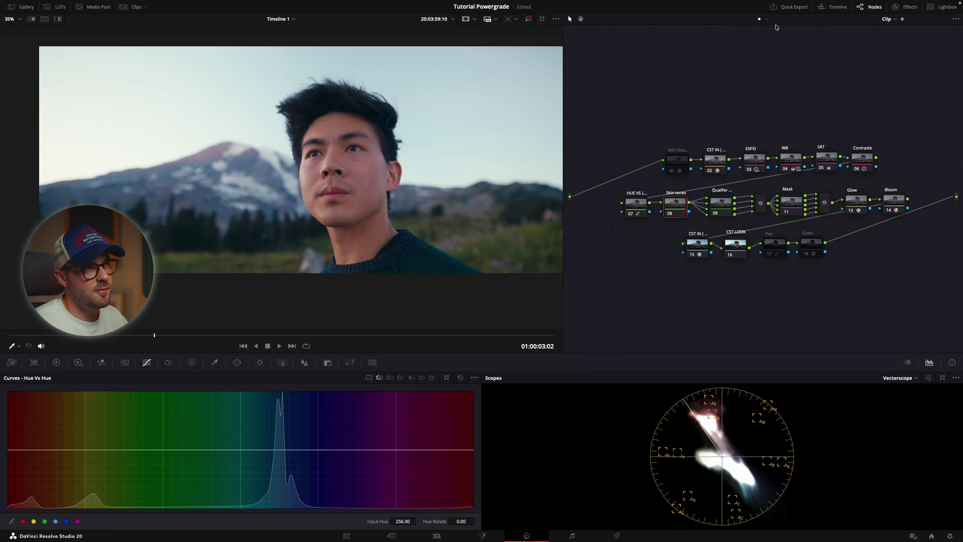
- Switch to the timeline-level node graph, search the effects for "dc" and add the DCTL effect to node 01
click(767, 19)
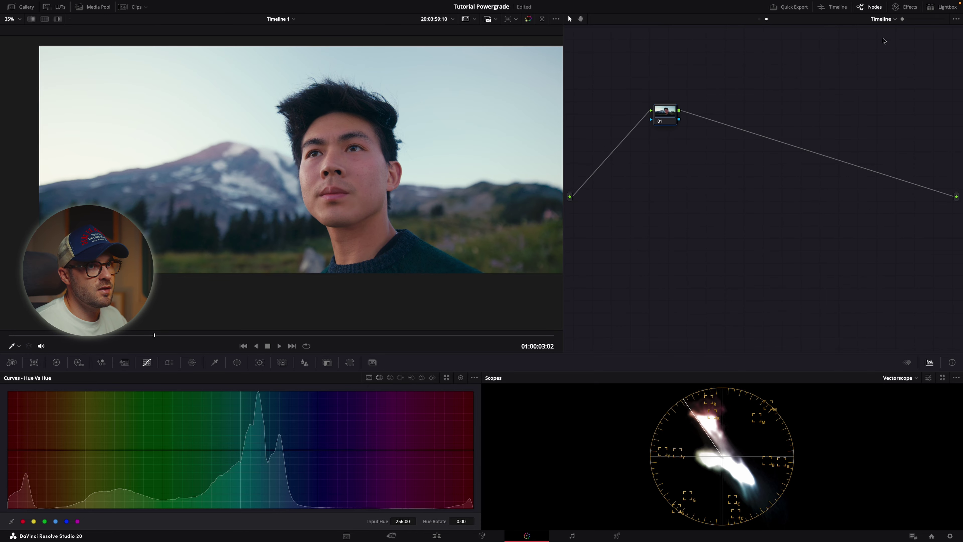
click(902, 6)
click(942, 19)
text(dc)
drag(846, 64, 639, 115)
- Load MONO-Balance-v1.1 in the DCTL effect with its Skin Tone Indicator turned on, and hide the effect settings
click(893, 60)
click(883, 114)
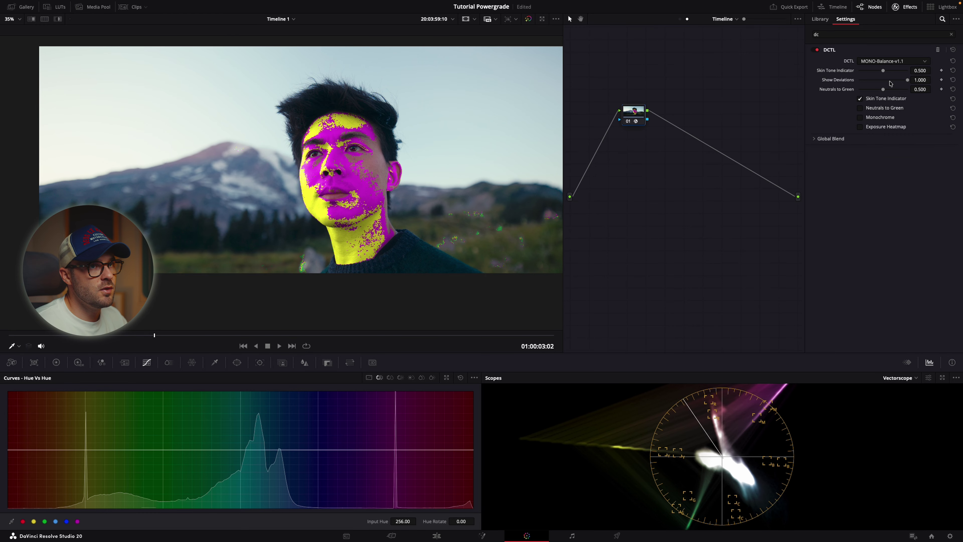
click(910, 7)
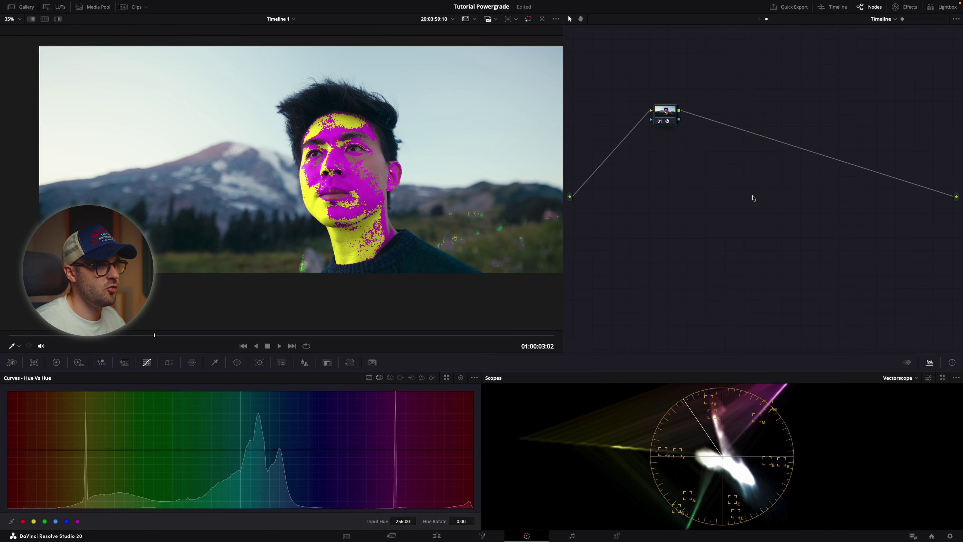
- Return to the clip-level node graph and shift the Skin tones node's HDR Global and Shadow wheels to X -0.01 each
click(760, 19)
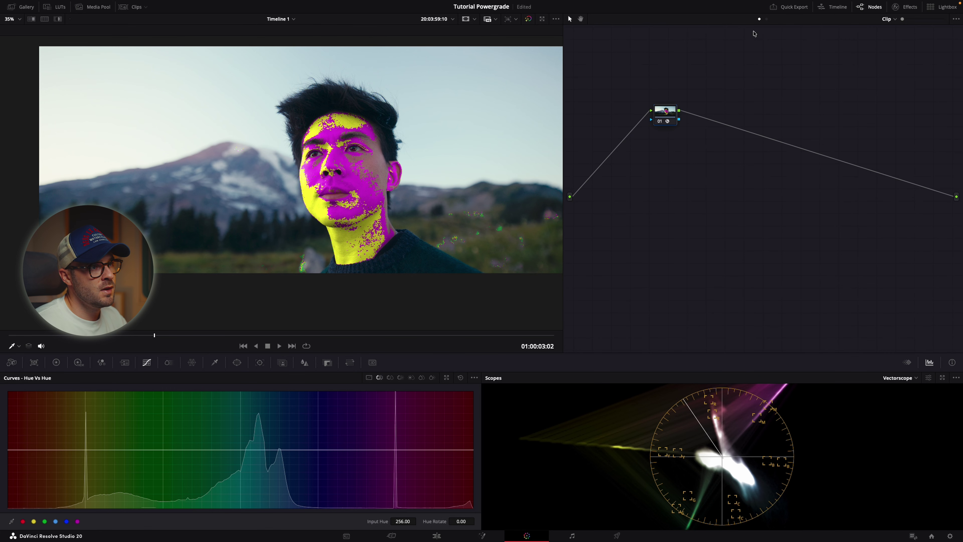
click(79, 363)
drag(415, 451, 408, 451)
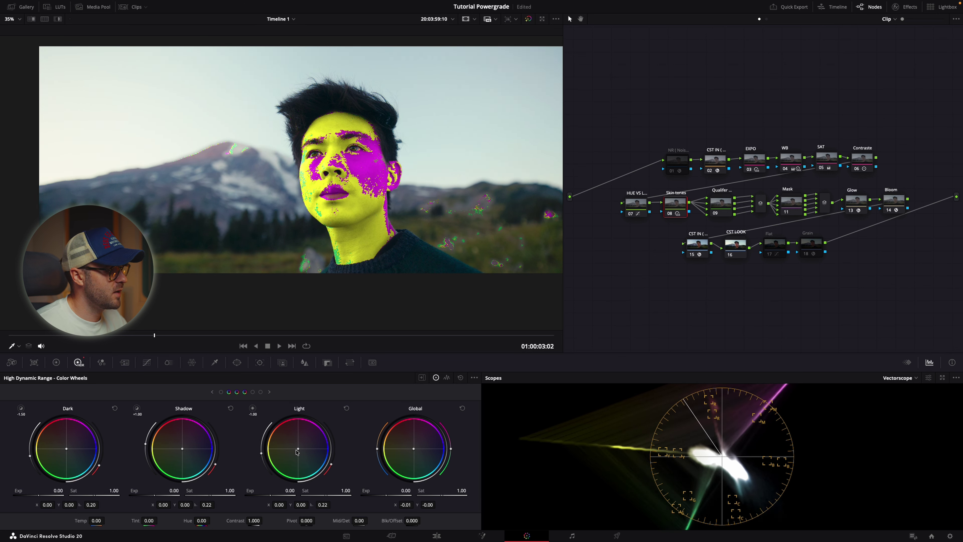
drag(66, 451, 65, 448)
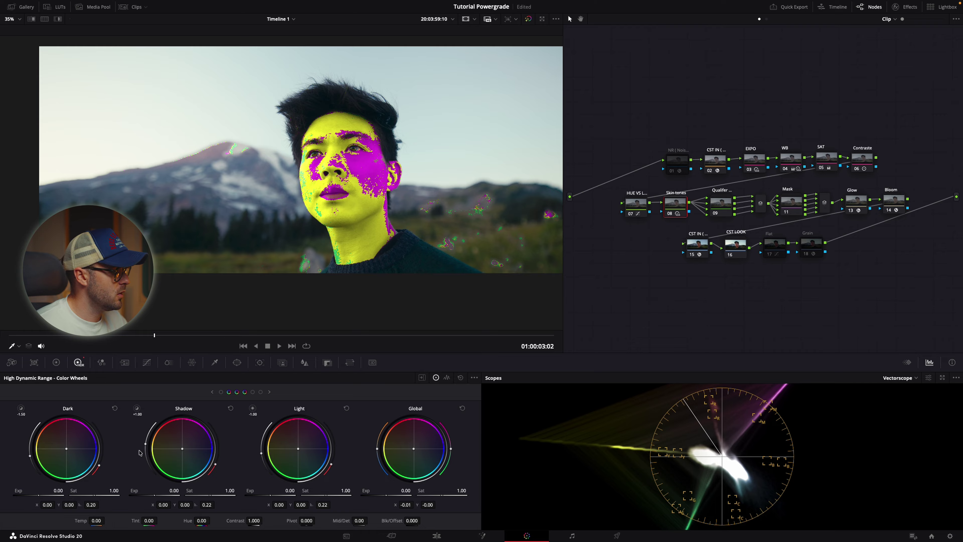
drag(182, 451, 182, 451)
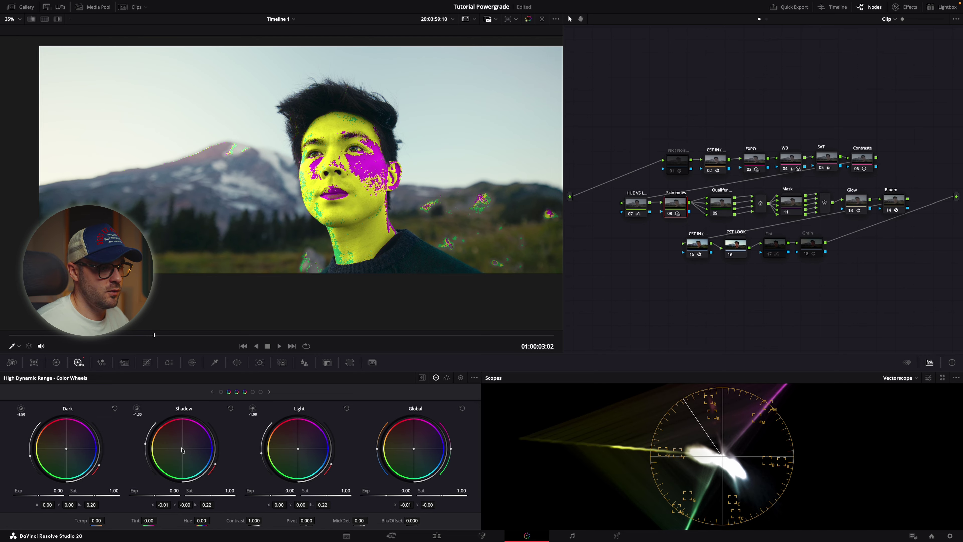
- Disable the timeline-level DCTL node to hide the skin tone indicator, and return to the clip-level node graph
click(767, 19)
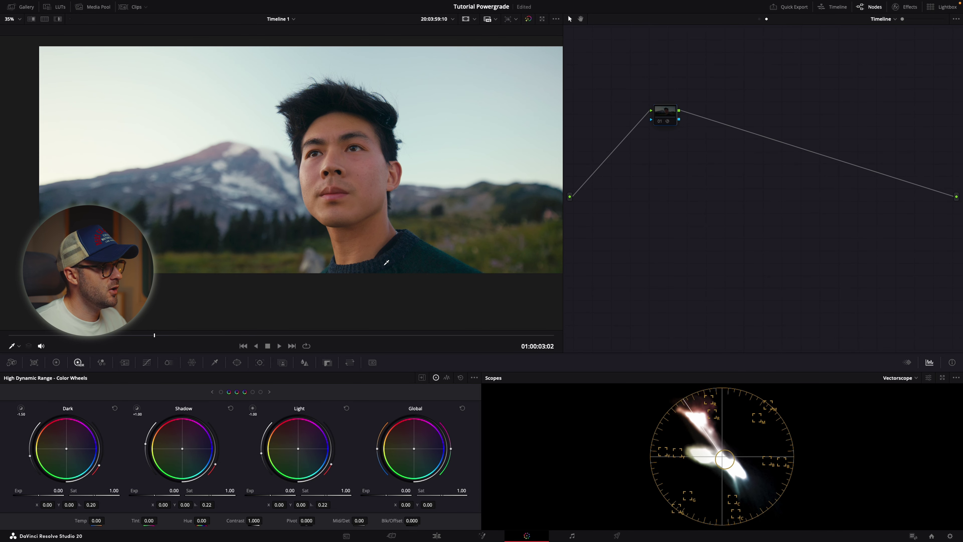
click(759, 19)
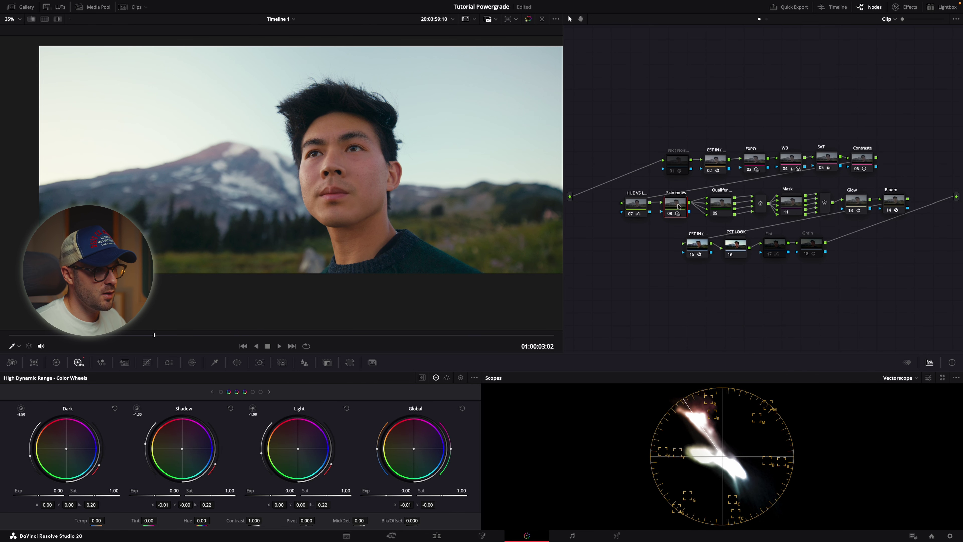
- Try lowering the Light wheel's saturation to 0.72, undo it, and set the Global wheel's saturation to 0.88 instead
drag(335, 490, 322, 488)
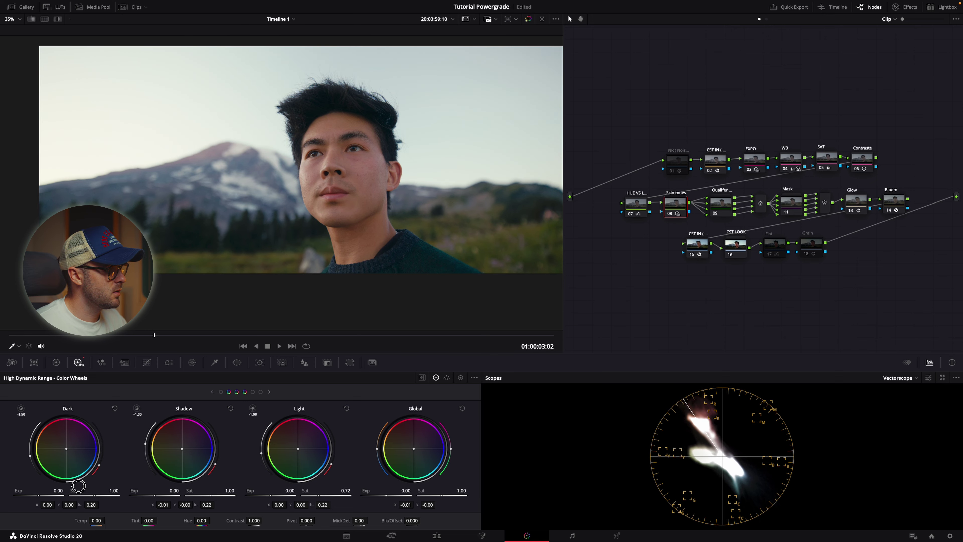
key(ctrl+z)
drag(462, 491, 458, 490)
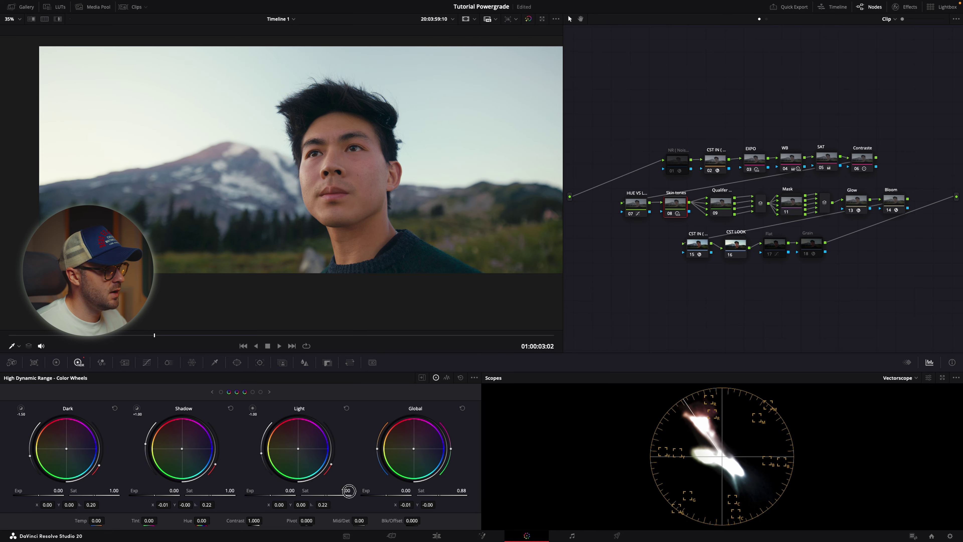
- Compare the image with the Skin tones node off and on, and check the timeline-level node graph
key(ctrl+d)
key(ctrl+d)
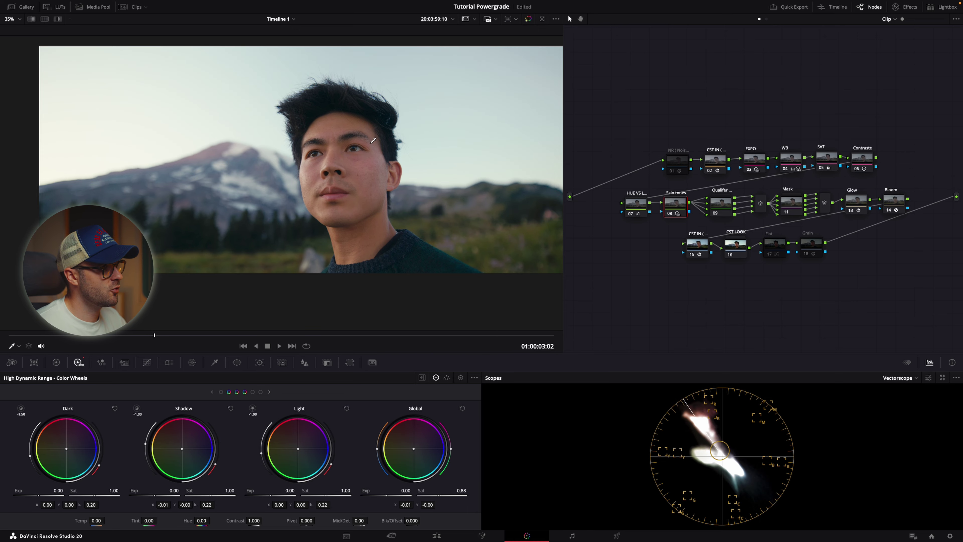
key(ctrl+d)
key(ctrl+d)
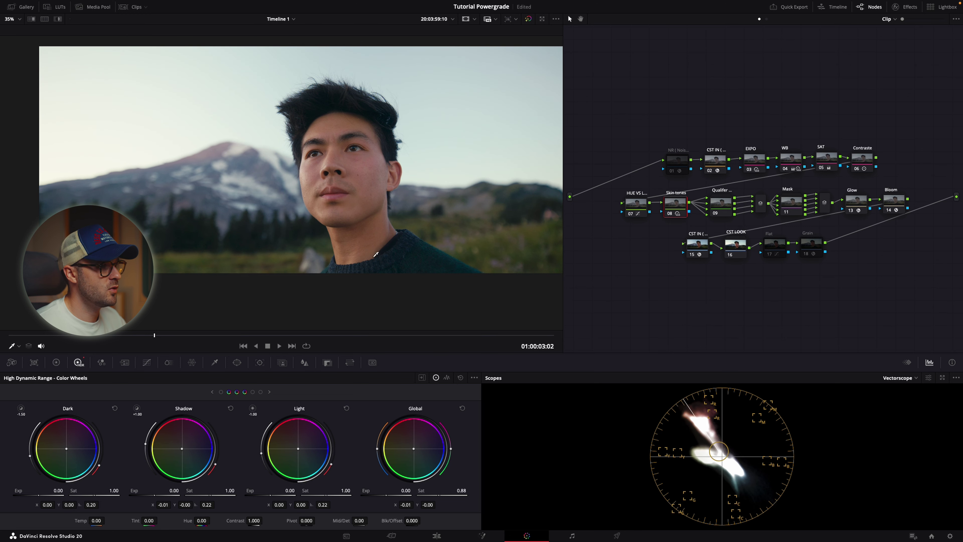
key(ctrl+d)
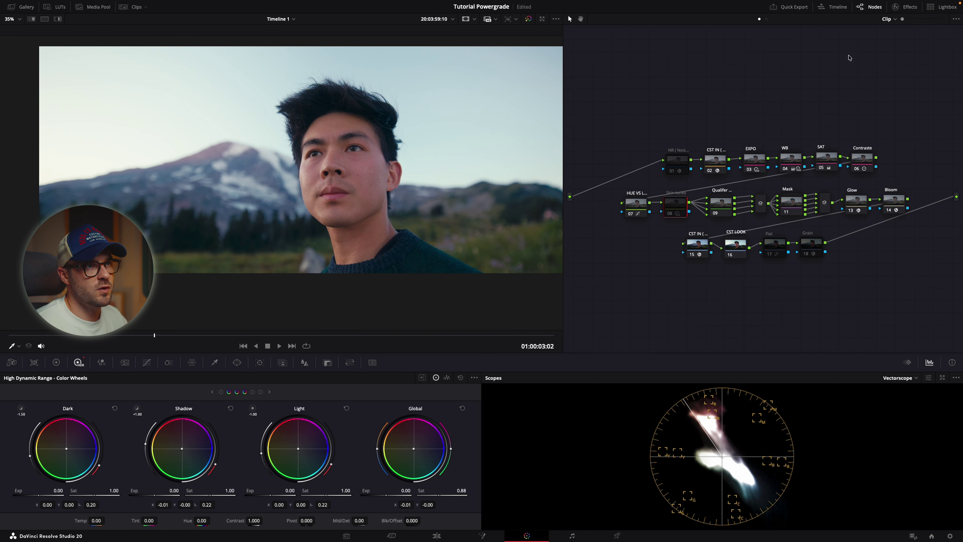
click(767, 19)
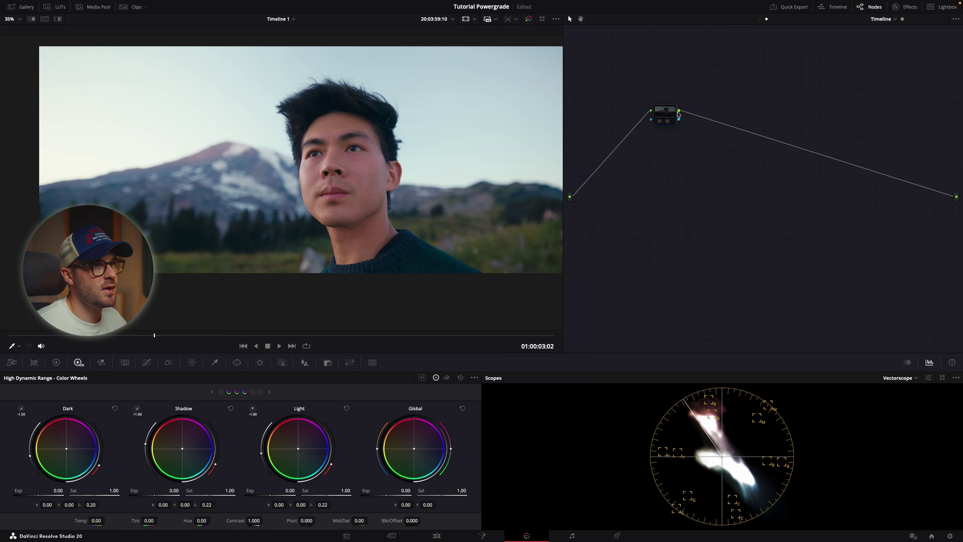
click(759, 19)
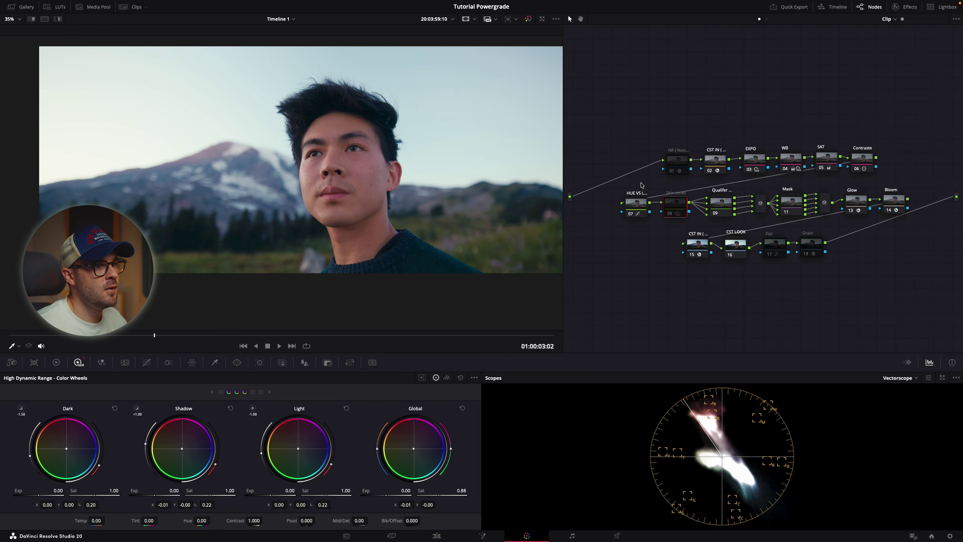
- Re-enable the Skin tones node and reset its HDR color wheels
key(ctrl+d)
click(461, 377)
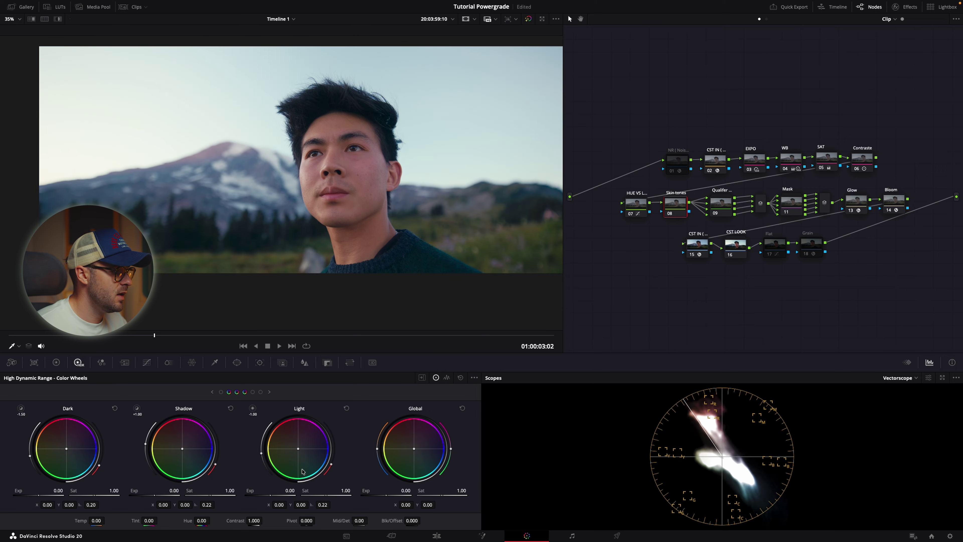
- Sample the man's cheek with the HSL qualifier on the Skin tones node, with the selection highlight turned on
click(214, 362)
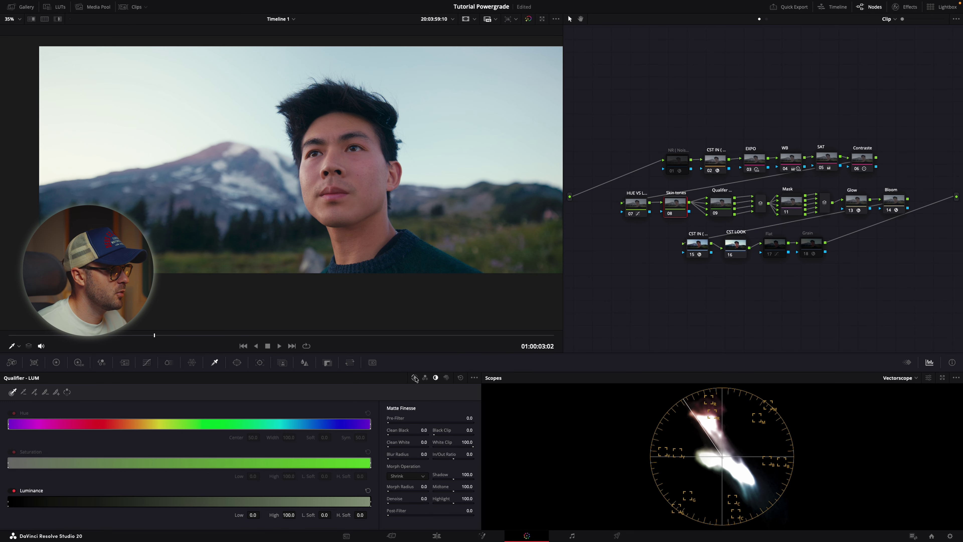
click(415, 377)
key(shift+h)
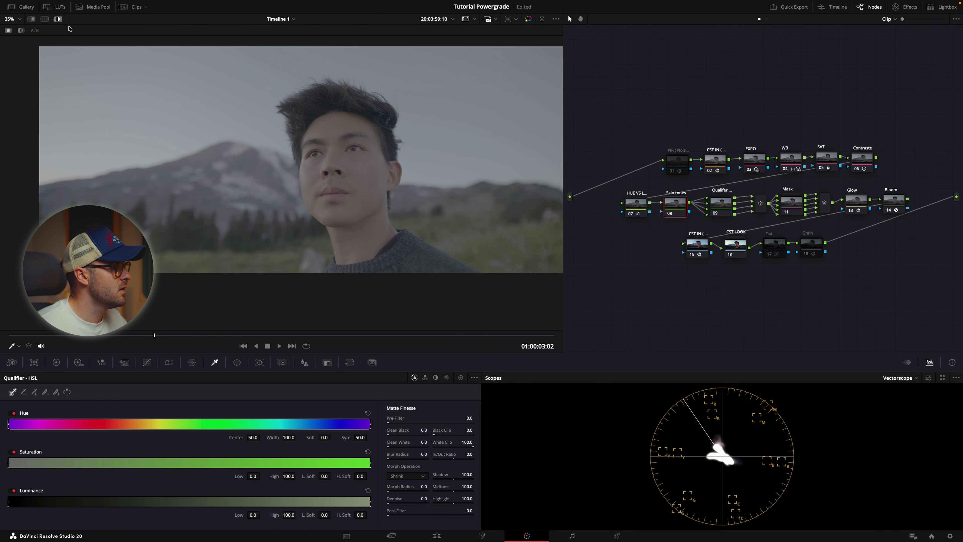
click(357, 166)
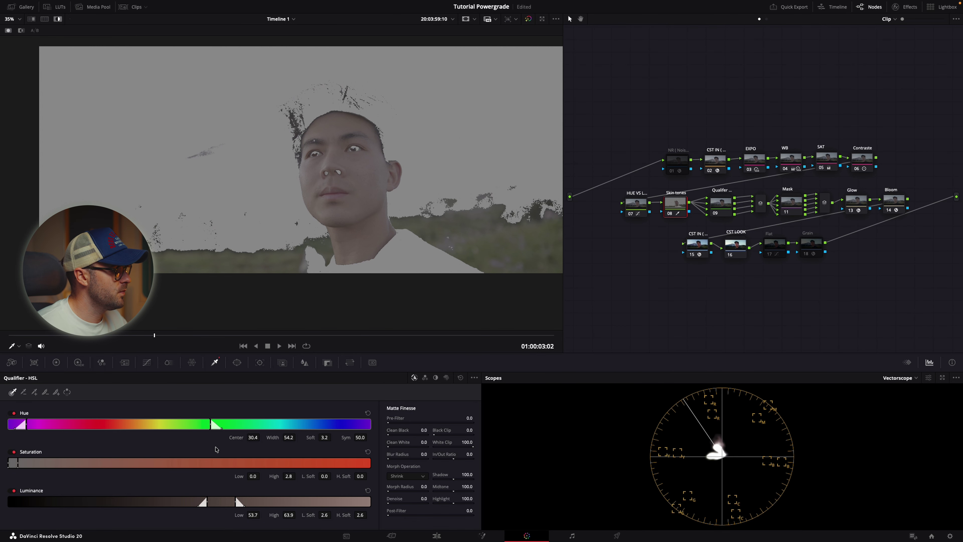
- Narrow the skin key to hue center 31.0 and width 19.7, with a luminance range of 51.8 to 62.0
drag(212, 425, 143, 436)
mouse_move(230, 502)
mouse_down()
mouse_move(210, 505)
mouse_move(232, 505)
mouse_move(223, 504)
mouse_up()
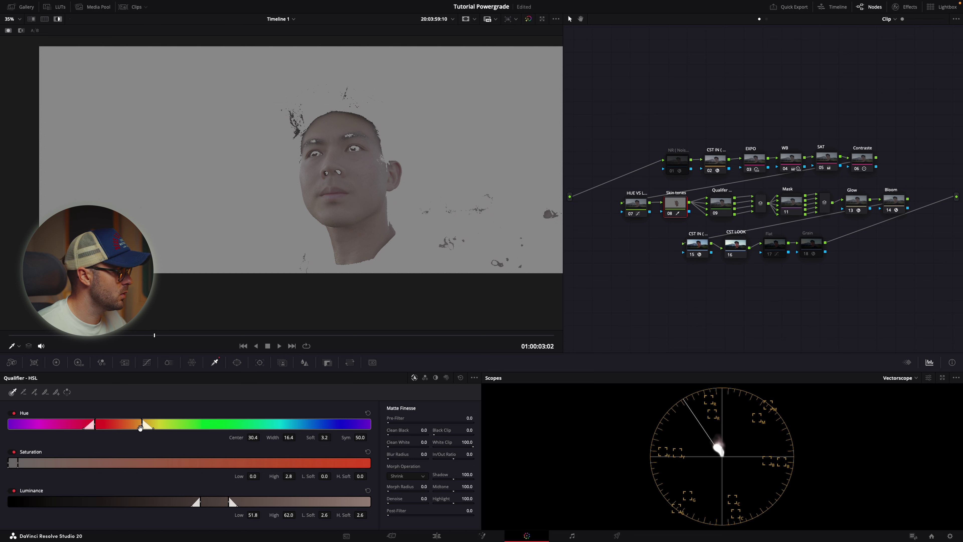
mouse_move(143, 424)
mouse_down()
mouse_move(106, 425)
mouse_move(151, 426)
mouse_up()
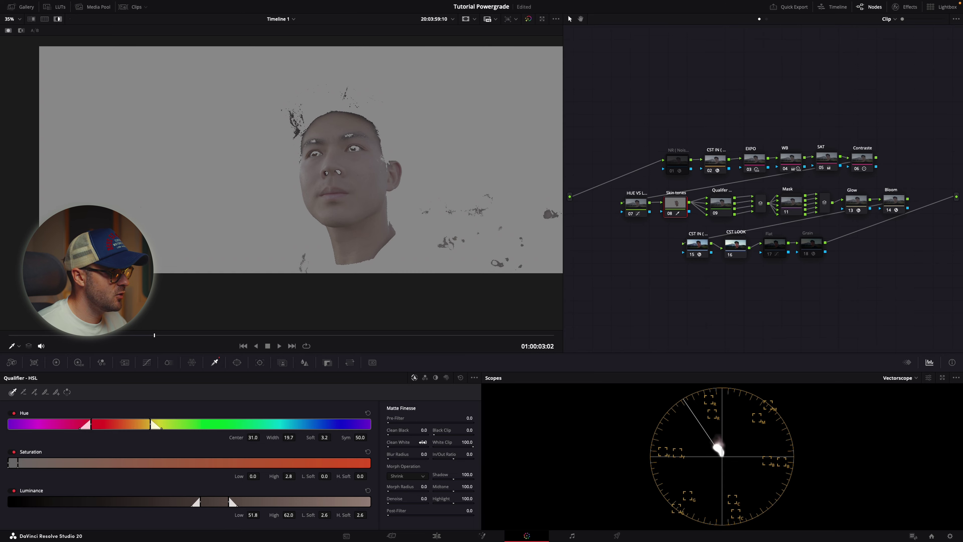
- Refine the skin matte with Clean Black 46.8, Denoise 5.0 and luminance from 54.9 to 65.1, and turn off the highlight
drag(424, 431, 600, 439)
mouse_move(416, 500)
mouse_down()
mouse_move(504, 501)
mouse_move(408, 499)
mouse_move(426, 498)
mouse_move(417, 500)
mouse_up()
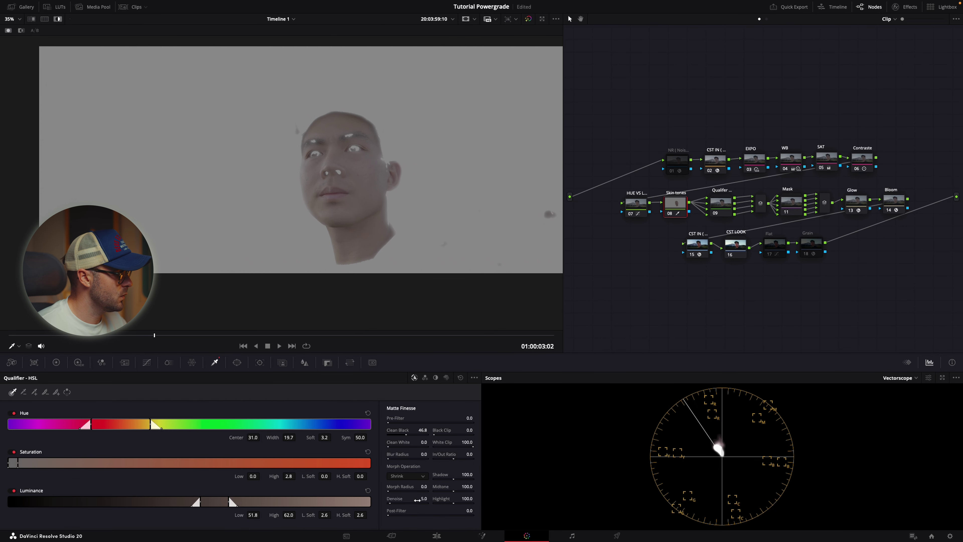
drag(217, 504, 228, 504)
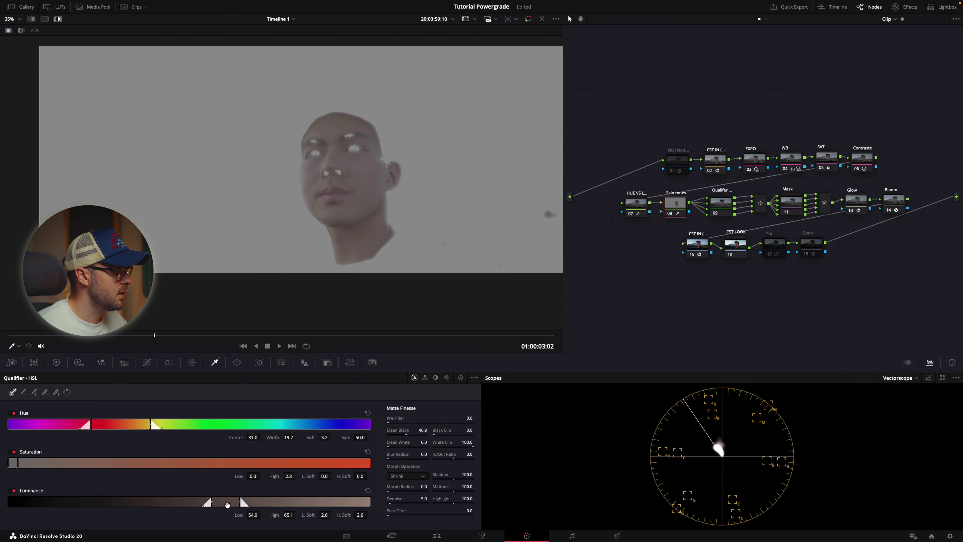
click(58, 19)
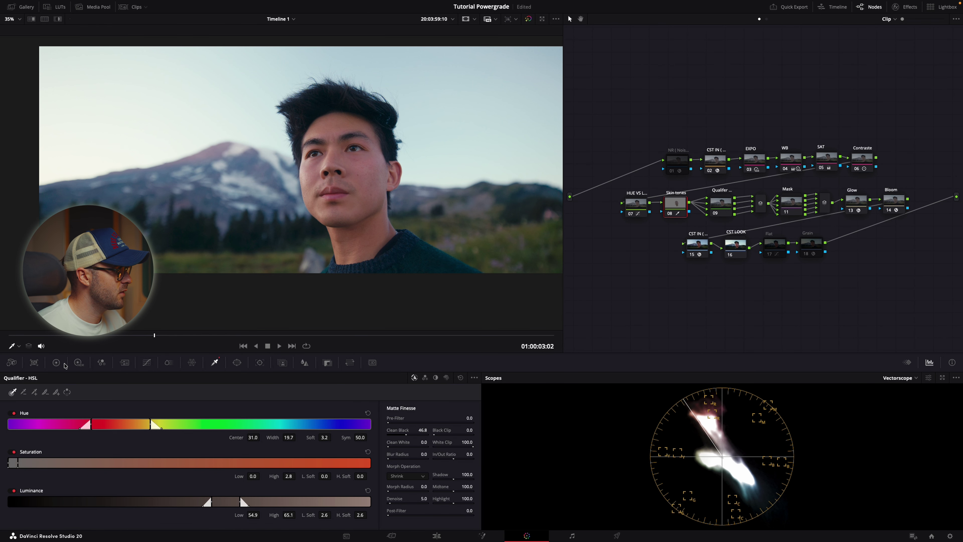
- Shift the keyed skin's HDR Global wheel to X -0.01, lower its saturation to 0.88, and compare with the node off
click(56, 362)
click(79, 363)
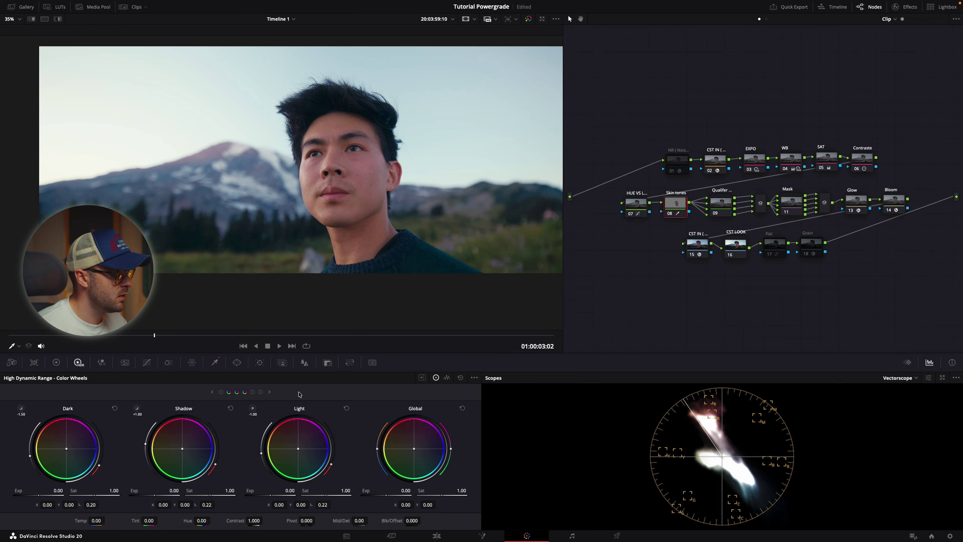
drag(414, 451, 409, 451)
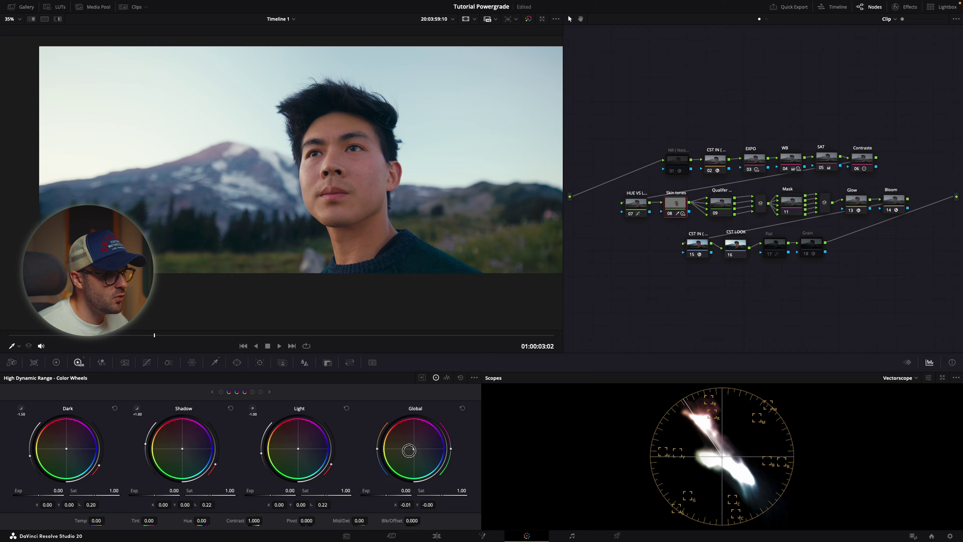
mouse_move(462, 489)
mouse_down()
mouse_move(309, 485)
mouse_move(353, 483)
mouse_up()
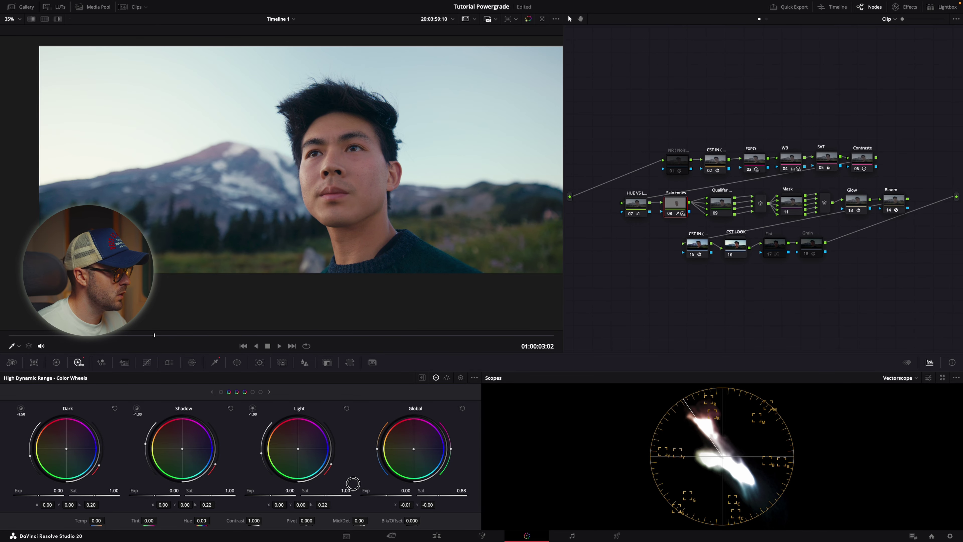
key(ctrl+d)
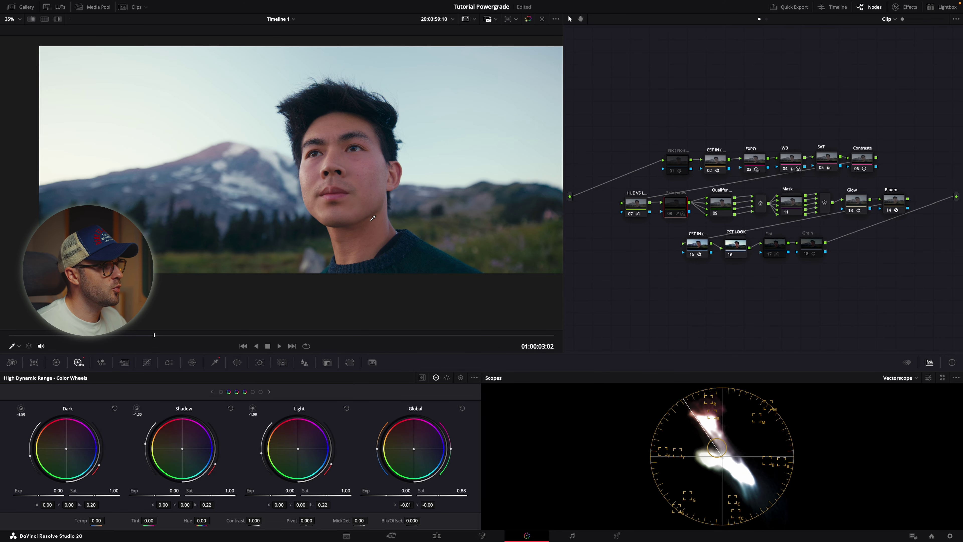
key(ctrl+d)
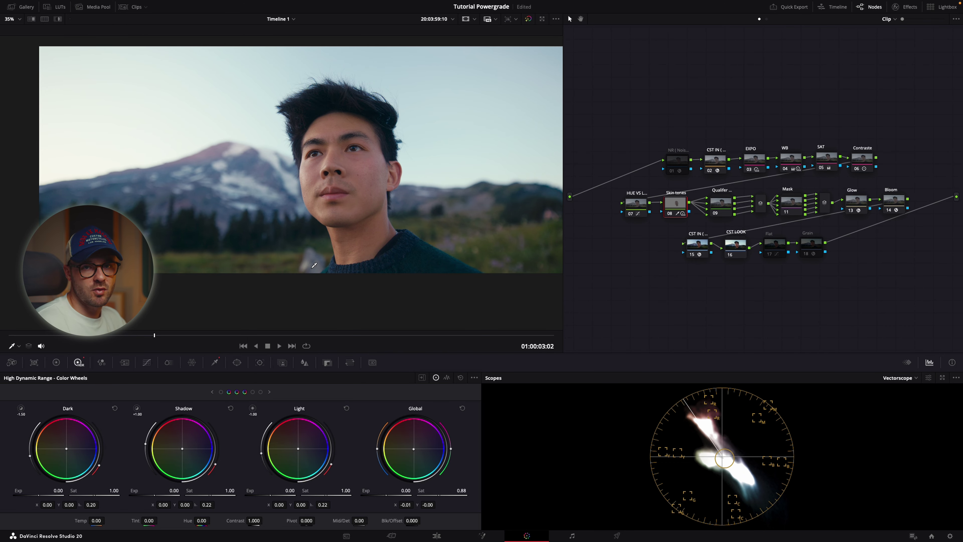
- Raise the SAT node's green Gain to 1.20 in the primaries color wheels
scroll(314, 265, down, 3)
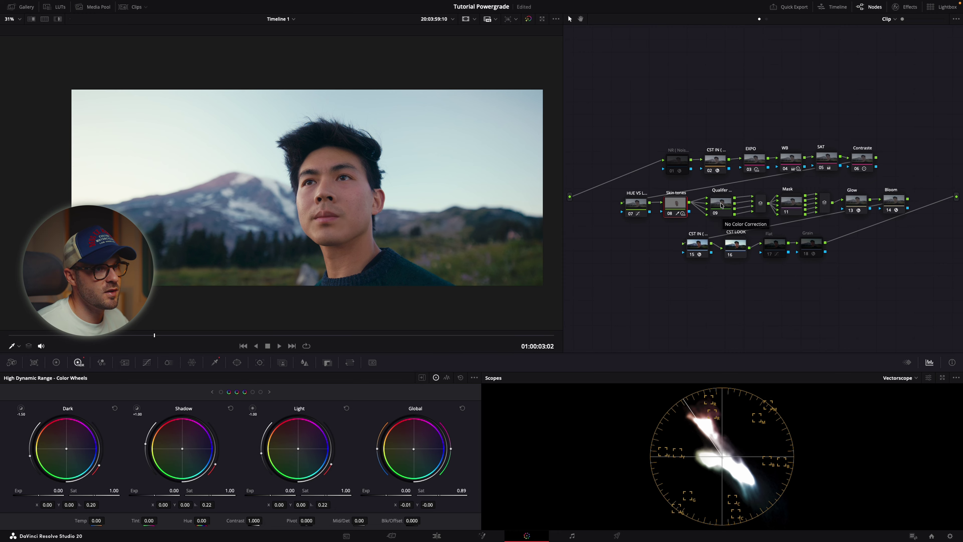
click(827, 159)
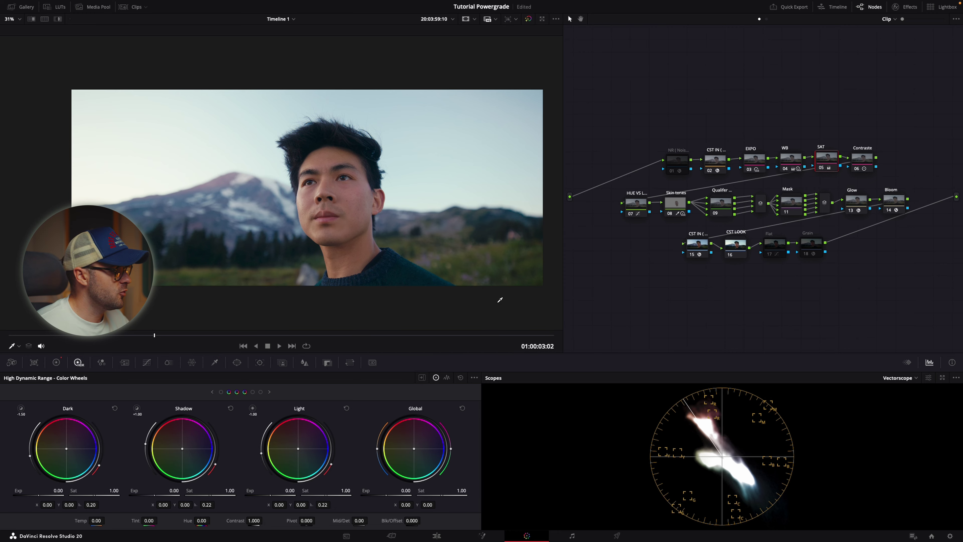
click(56, 363)
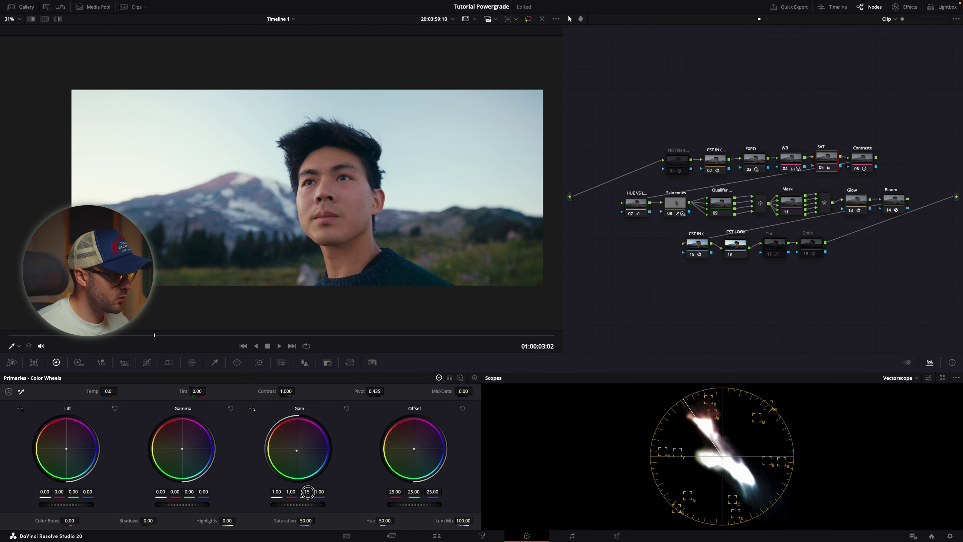
drag(307, 492, 306, 492)
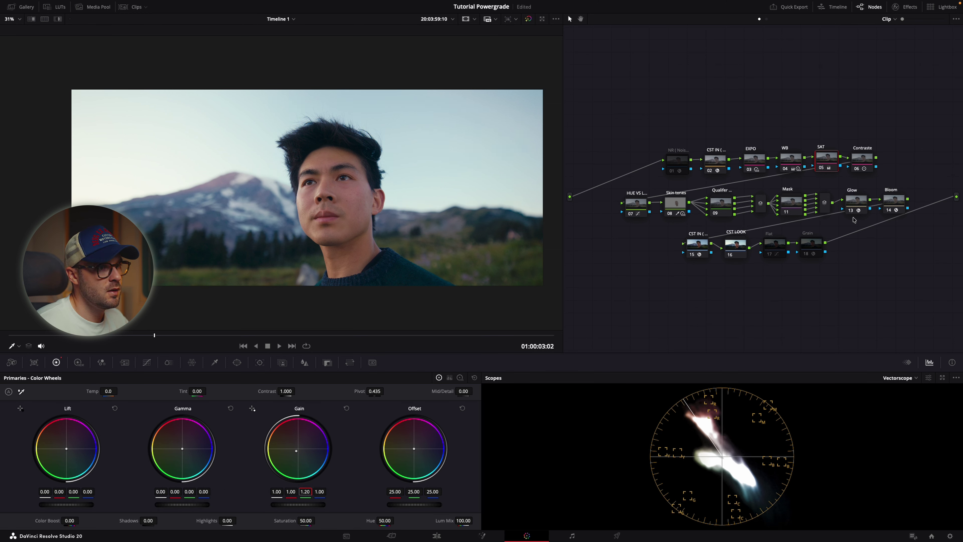
- Open the Qualifer 3D compound node and key the sky in its Q4 node with a long 3D qualifier stroke
double_click(723, 207)
click(766, 86)
click(750, 240)
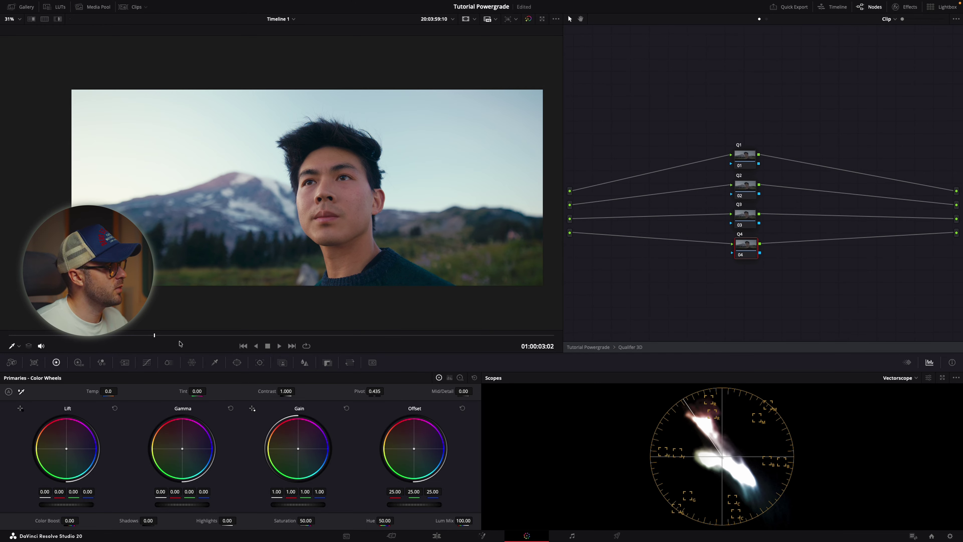
click(216, 363)
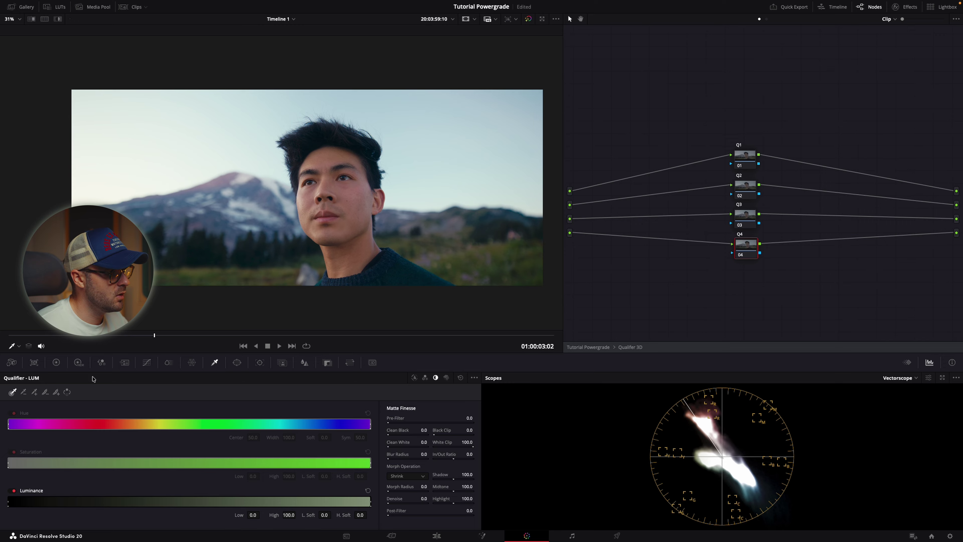
click(446, 378)
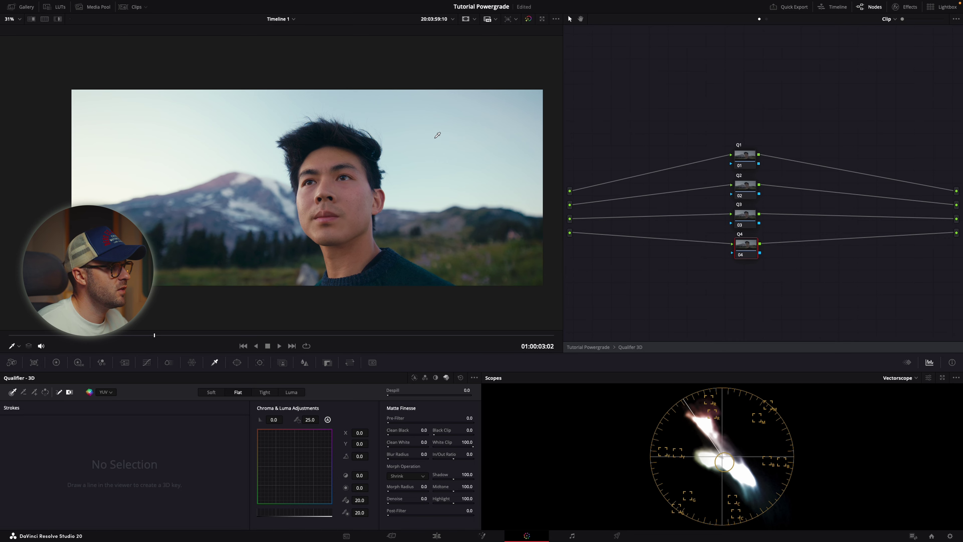
mouse_move(436, 132)
mouse_down()
mouse_move(466, 145)
mouse_move(472, 162)
mouse_move(358, 106)
mouse_move(304, 104)
mouse_move(122, 150)
mouse_up()
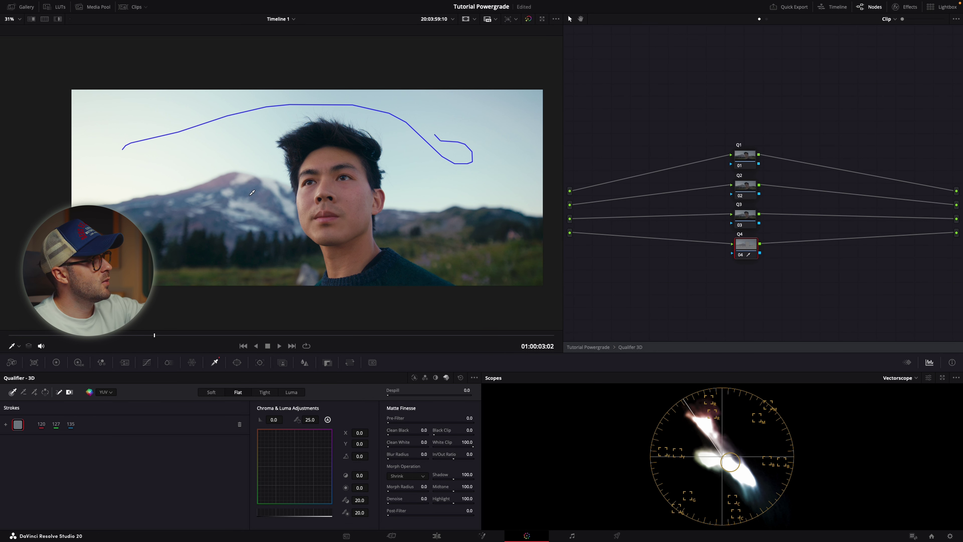
- Highlight the sky matte, try subtracting the sweater and mountain areas from the key, and undo all the qualifier strokes
click(58, 19)
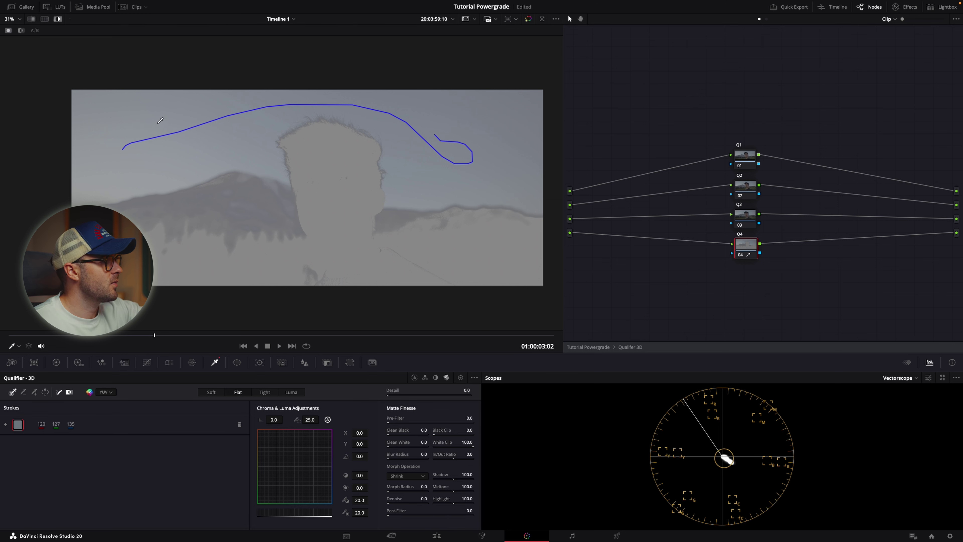
click(23, 392)
drag(313, 269, 328, 276)
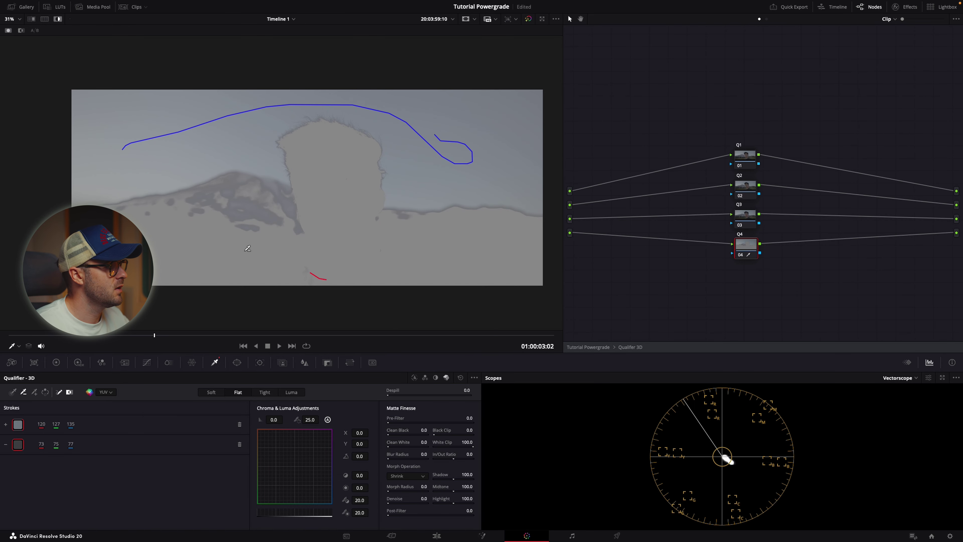
mouse_move(242, 214)
mouse_down()
mouse_move(256, 196)
mouse_move(243, 180)
mouse_move(270, 184)
mouse_up()
key(ctrl+z)
key(ctrl+z)
key(ctrl+z)
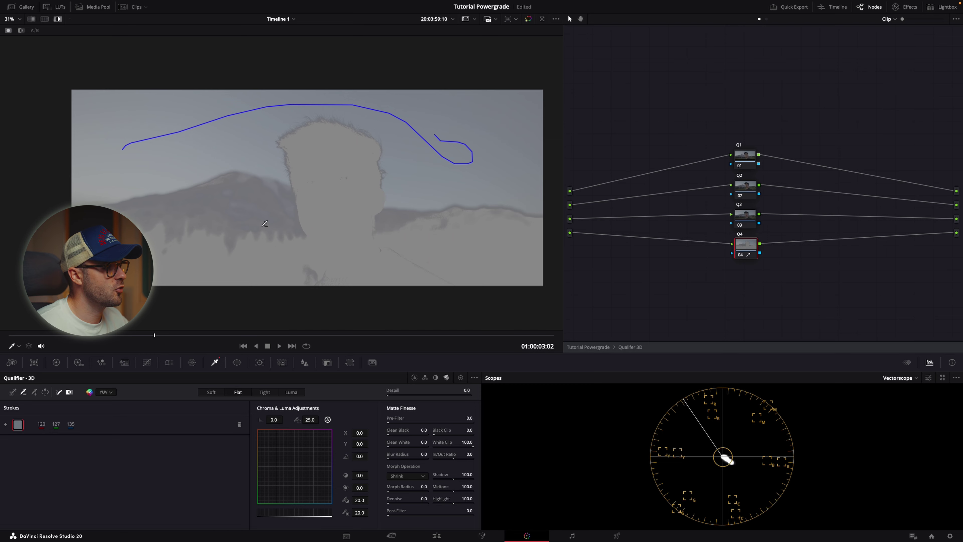
key(ctrl+z)
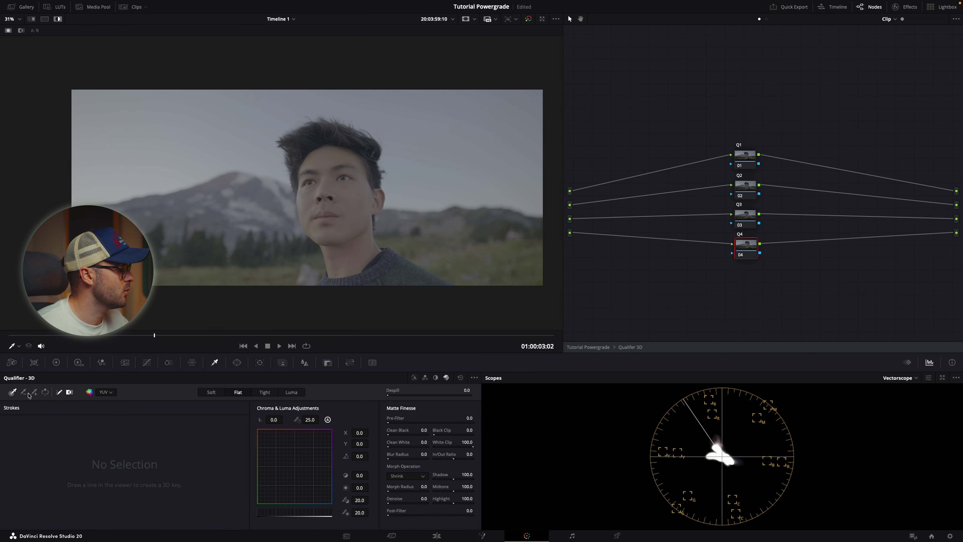
- Key the sky in Q4 with a new stroke above the man's head, set Denoise to 23.5, and turn off the highlight
mouse_move(169, 139)
mouse_down()
mouse_move(281, 109)
mouse_move(457, 113)
mouse_up()
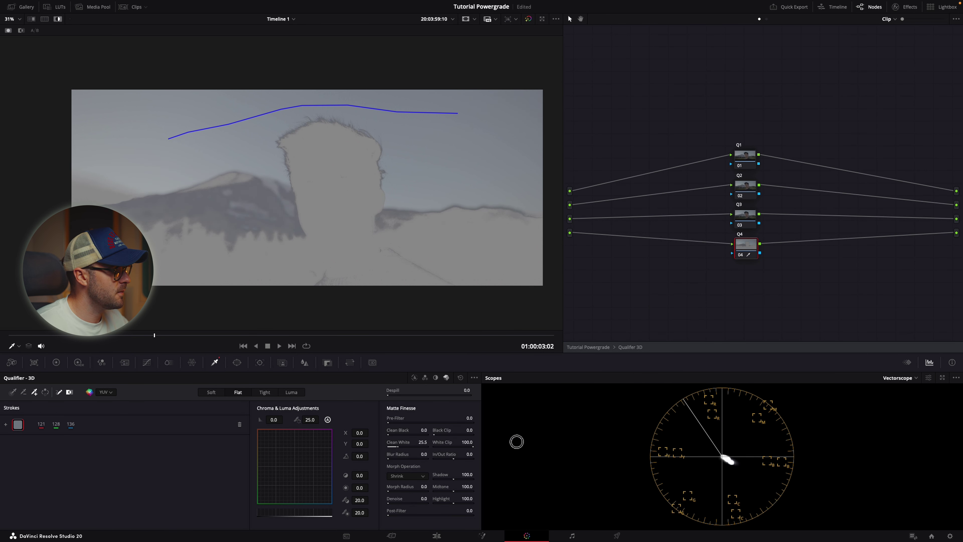
mouse_move(422, 434)
mouse_down()
mouse_move(497, 430)
mouse_move(423, 430)
mouse_up()
drag(419, 501, 510, 498)
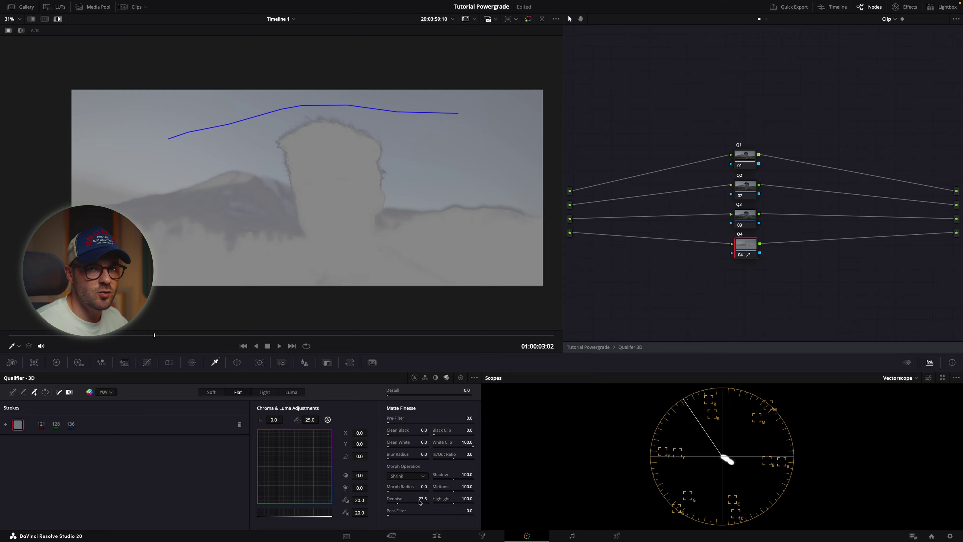
click(58, 19)
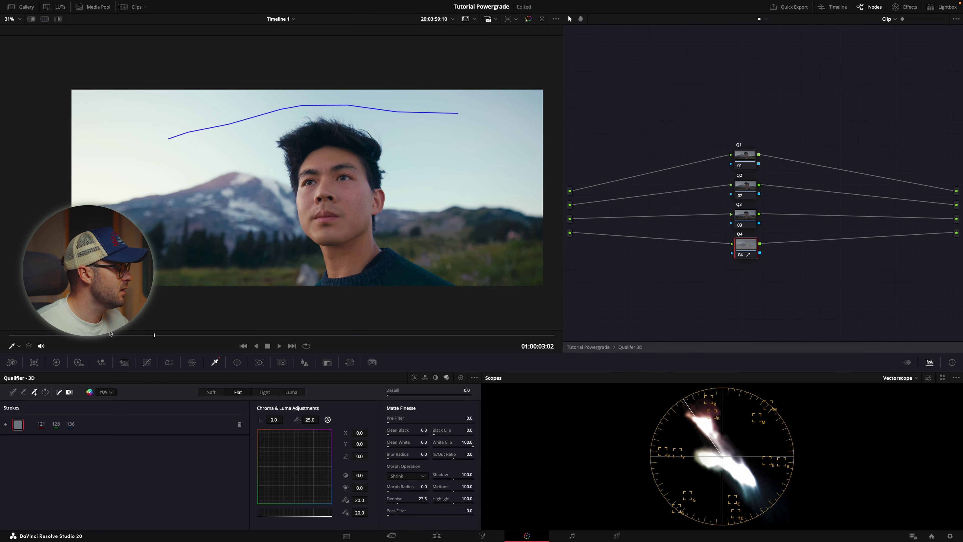
- Lower the keyed sky's HDR Global exposure to -0.36 and compare the result with the node off
click(79, 363)
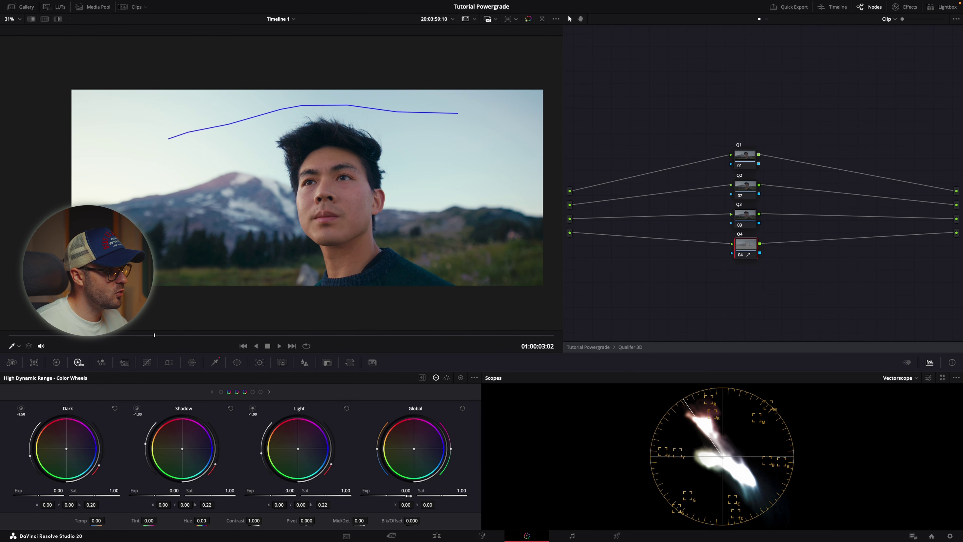
drag(405, 491, 349, 489)
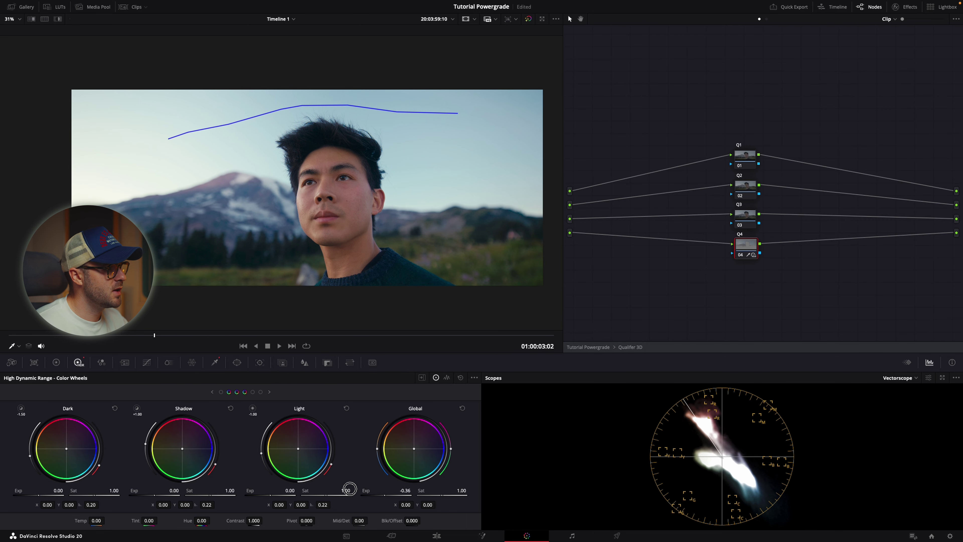
key(ctrl+d)
key(ctrl+d)
key(ctrl+d)
key(ctrl+d)
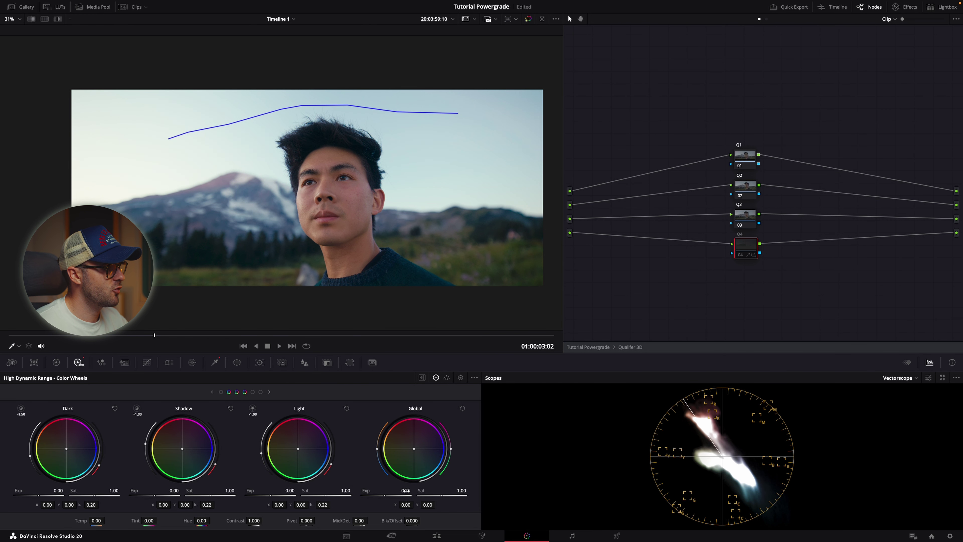
- Key the green grass in the Q1 node with a short 3D qualifier stroke and check its highlighted matte
click(746, 158)
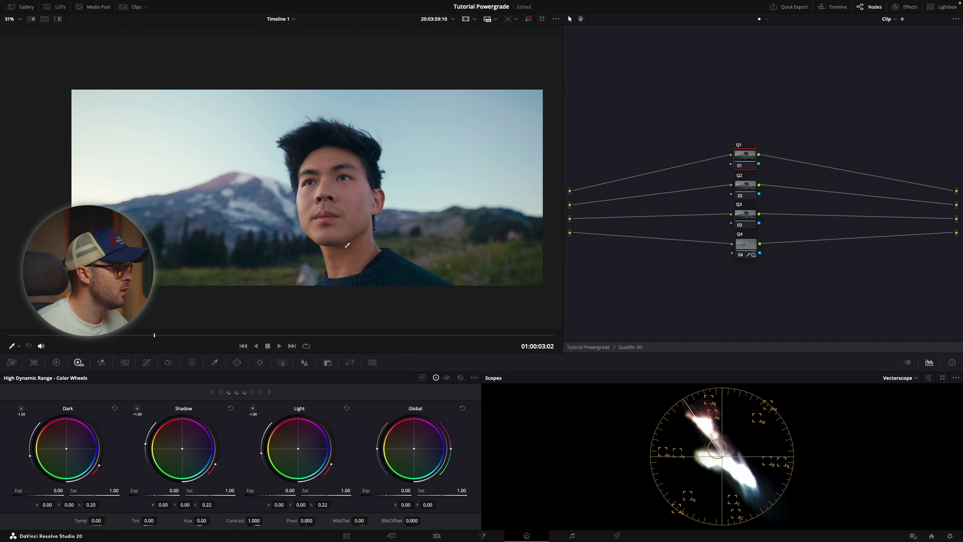
click(58, 19)
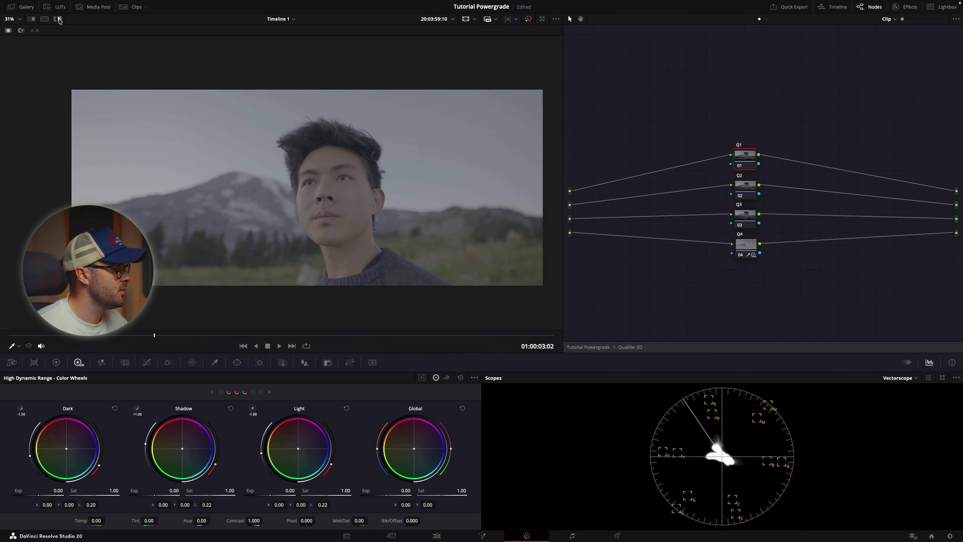
key(alt+q)
key(ctrl+z)
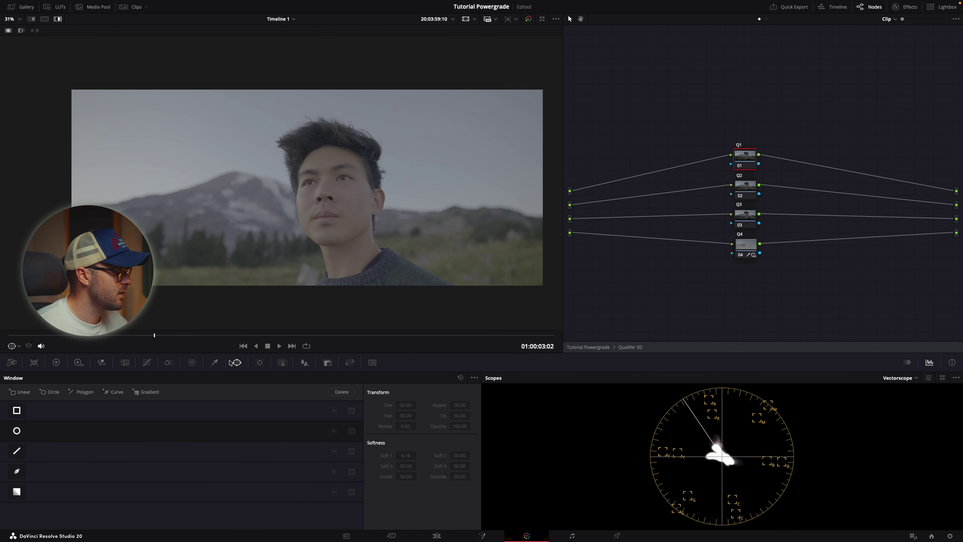
click(215, 363)
click(446, 377)
drag(487, 269, 497, 267)
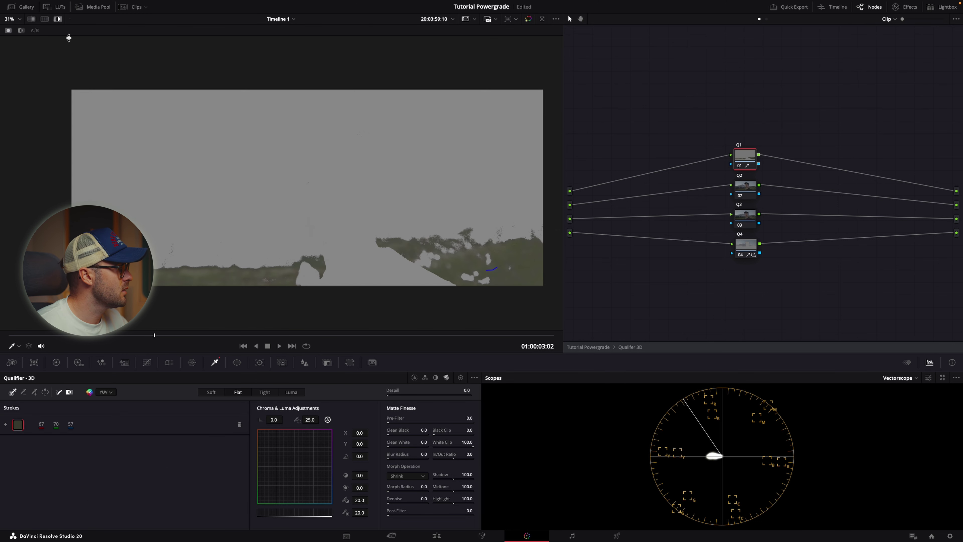
click(59, 21)
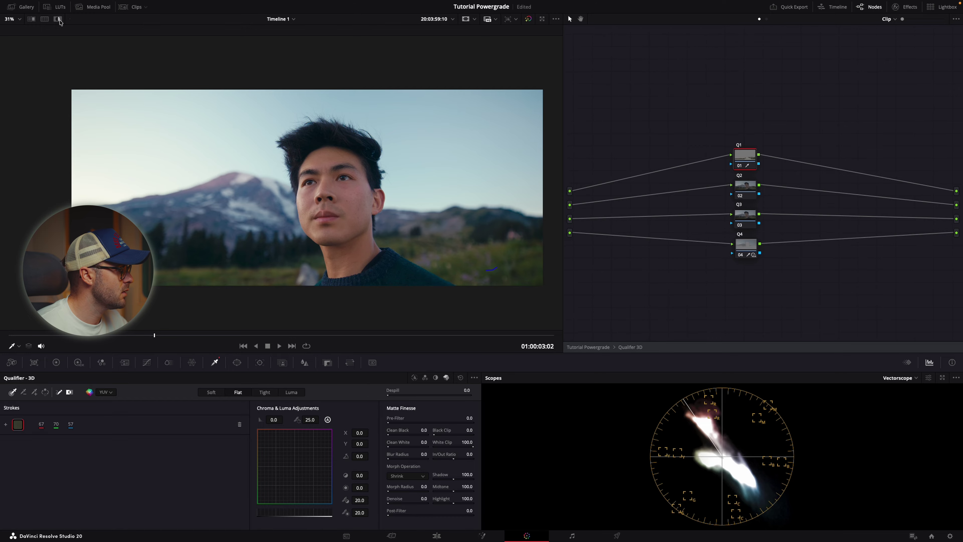
click(59, 21)
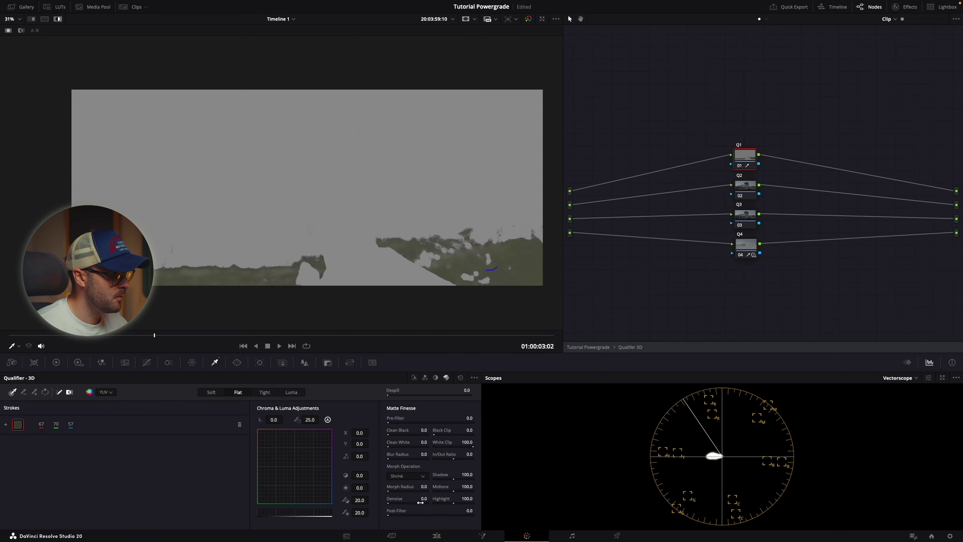
- Refine the grass matte with Clean White 25.4 and Denoise 10.0, and turn off the highlight
drag(414, 441, 515, 445)
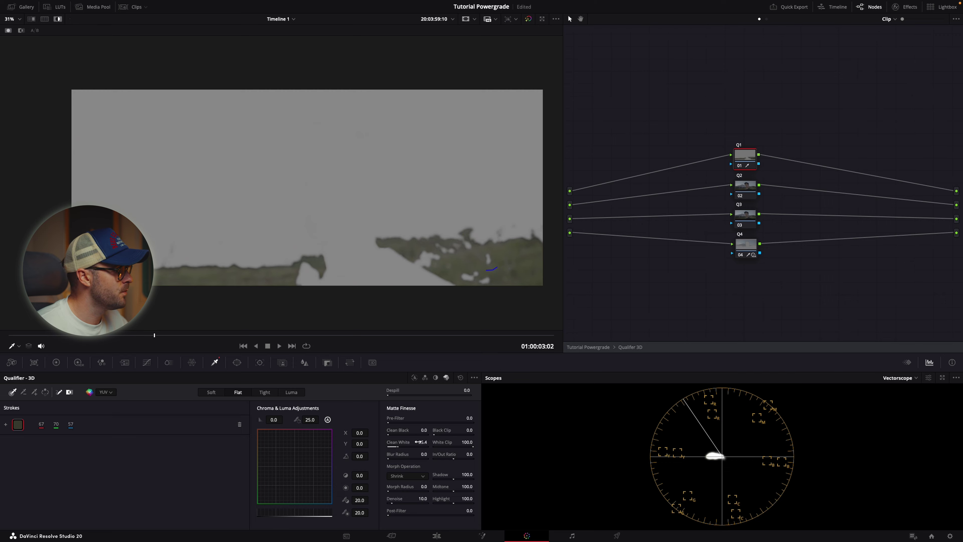
click(59, 21)
click(58, 21)
click(58, 22)
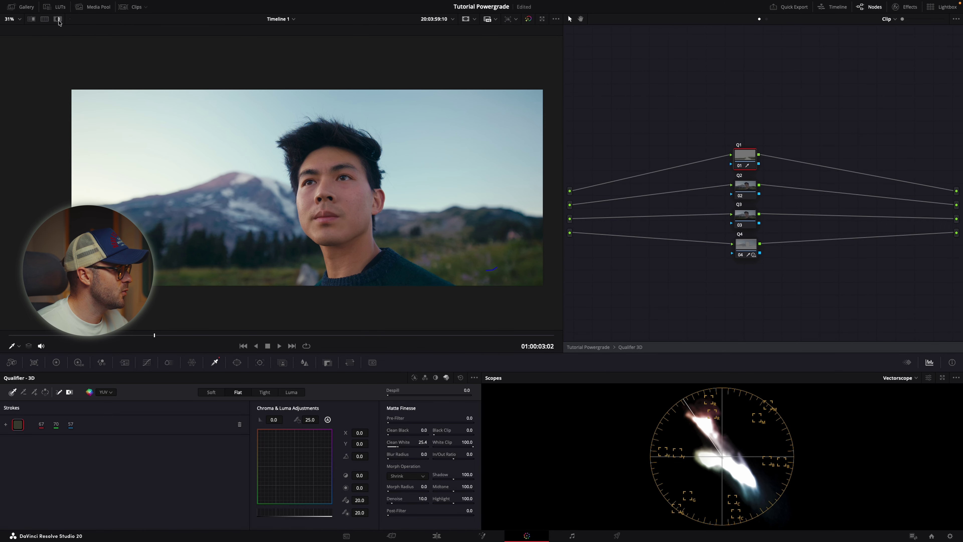
- Set the keyed grass's HDR Global exposure to -0.02 and saturation to 1.21, and compare with the node off
click(57, 362)
click(73, 362)
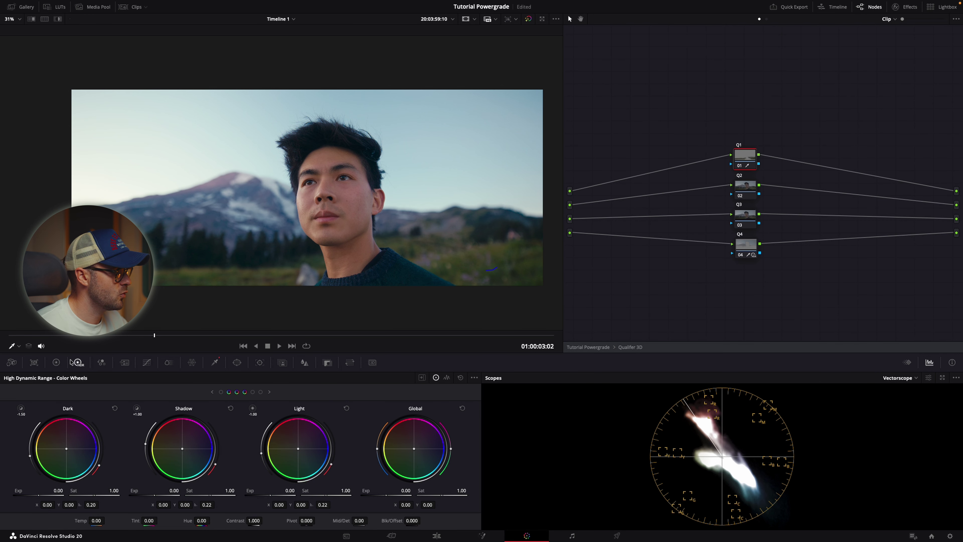
mouse_move(407, 492)
mouse_down()
mouse_move(486, 483)
mouse_move(377, 482)
mouse_move(404, 482)
mouse_up()
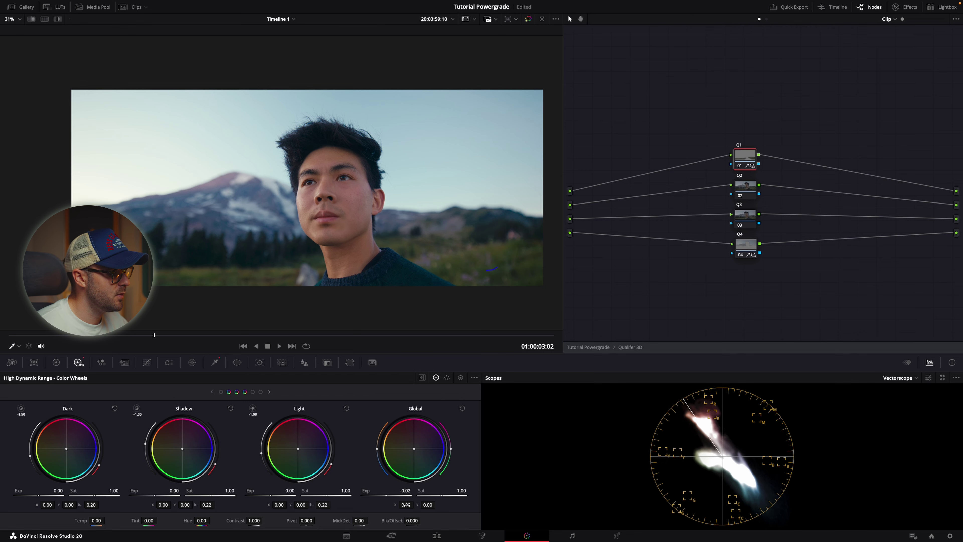
drag(459, 495, 655, 490)
key(ctrl+d)
key(ctrl+d)
key(ctrl+d)
key(ctrl+d)
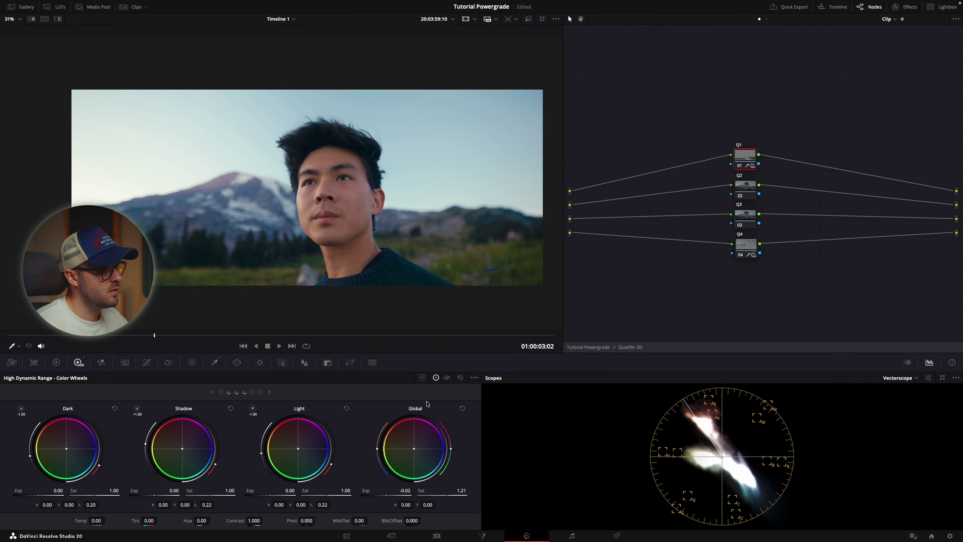
- Return to the main node tree and nudge the Skin tones node's HDR Global wheel back to X and Y 0.00
click(748, 189)
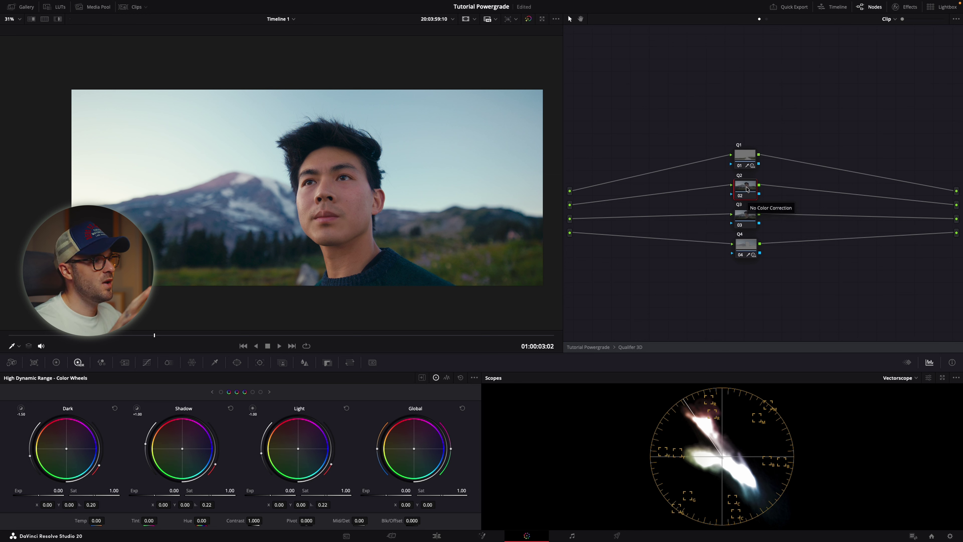
click(601, 346)
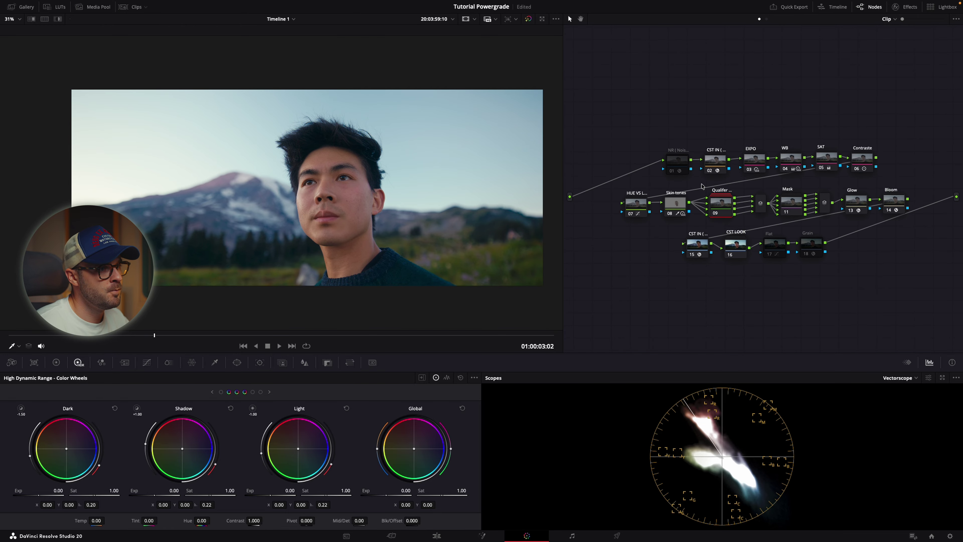
drag(414, 452, 415, 450)
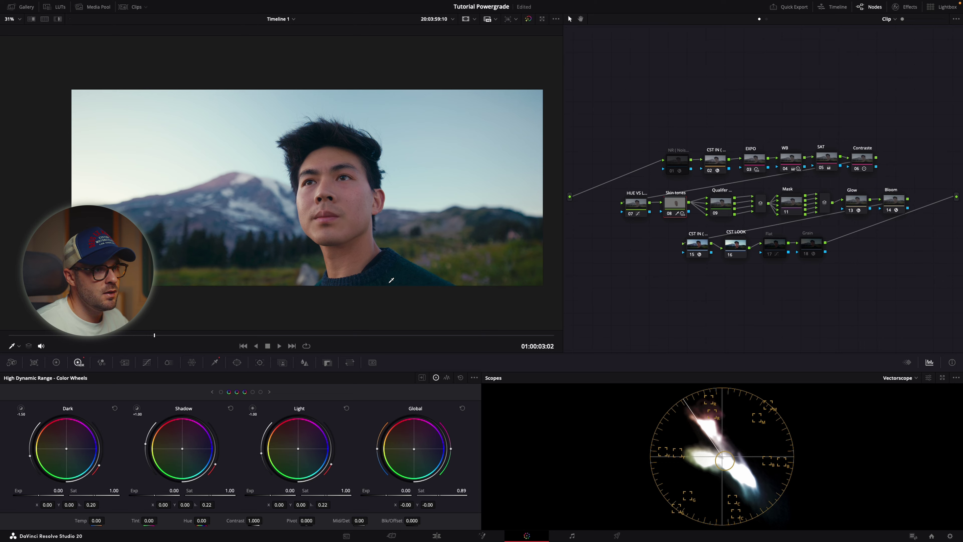
- Open the Mask compound node, center its five nodes between the inputs and outputs, and move node 1 further above the others
double_click(799, 205)
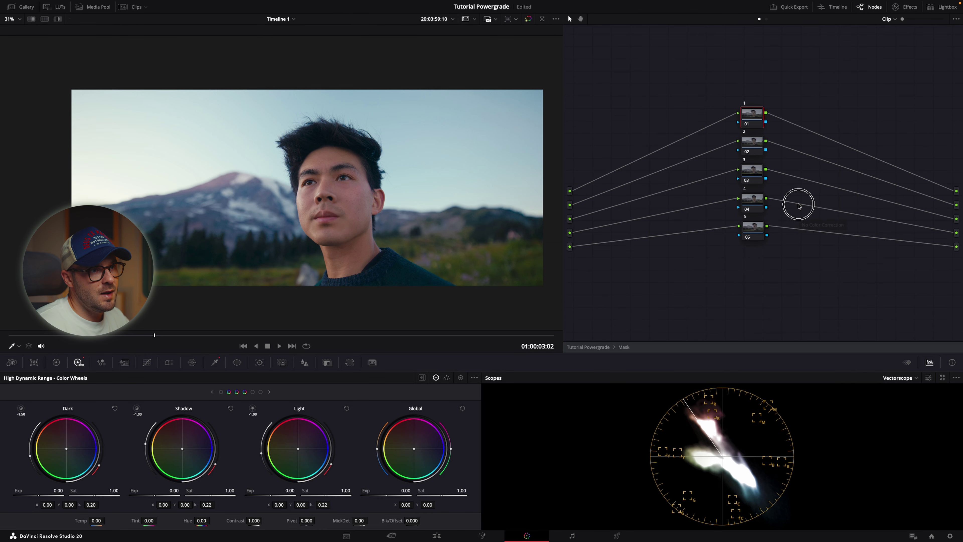
drag(796, 84, 743, 284)
drag(756, 232, 747, 282)
click(812, 218)
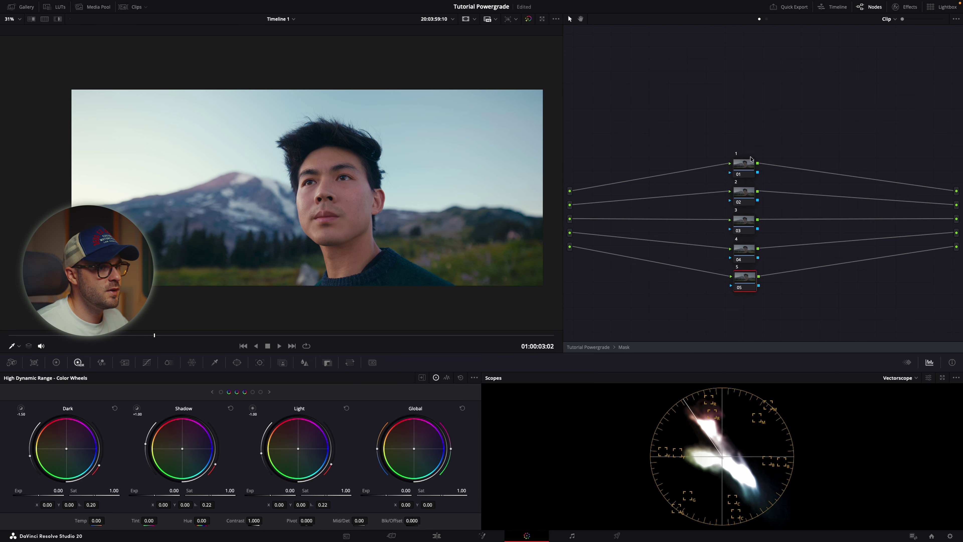
drag(745, 163, 745, 146)
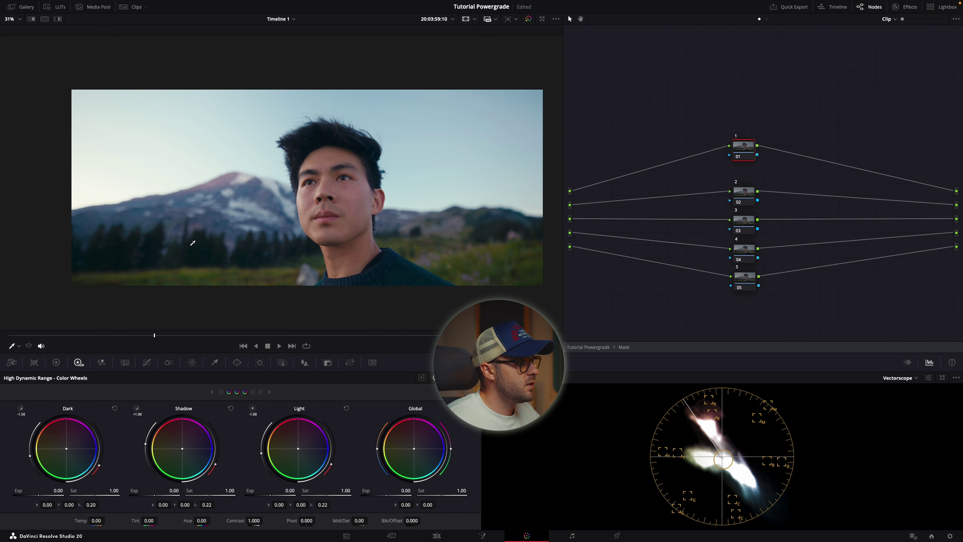
- Draw a closed curve window on Mask node 1 around the mountain, the sky beside it and most of the man's face
click(237, 362)
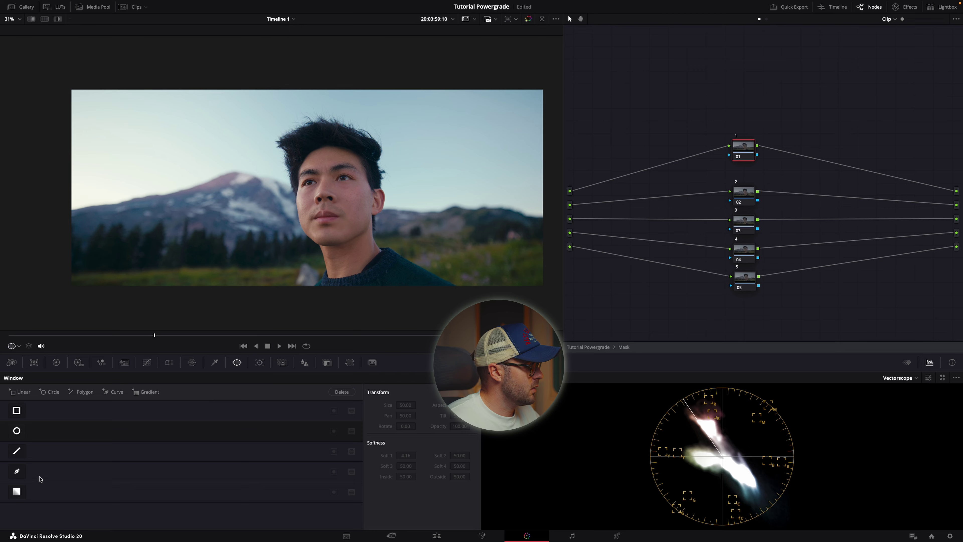
click(17, 471)
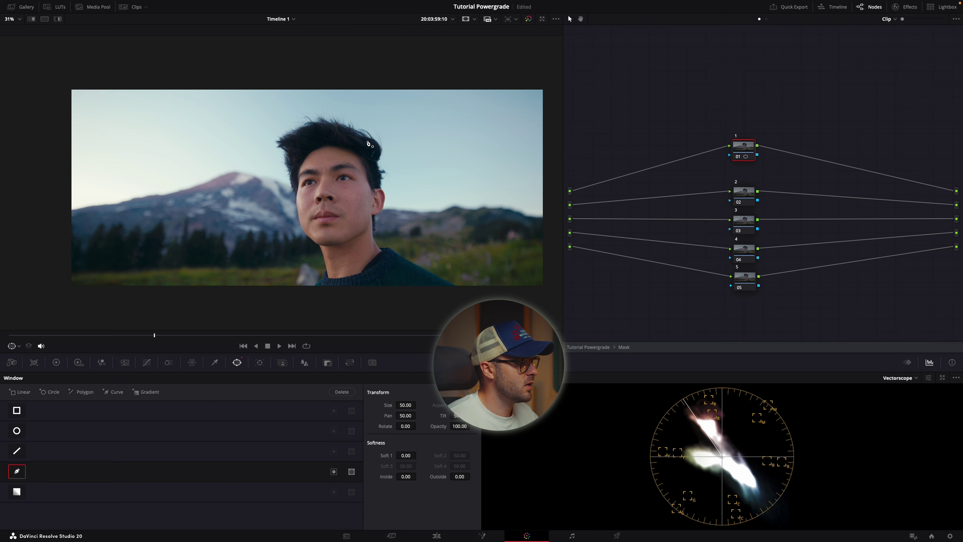
click(127, 304)
drag(327, 291, 343, 275)
drag(364, 233, 367, 216)
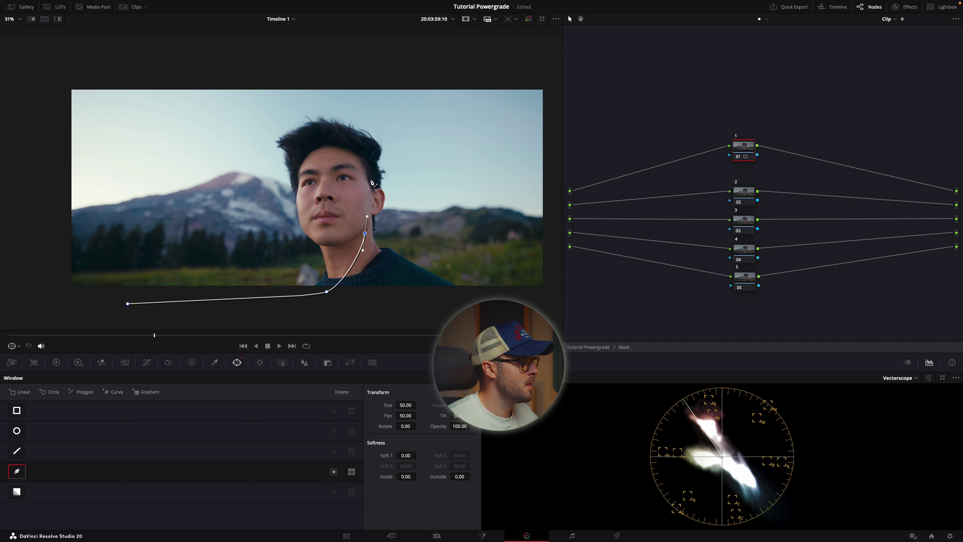
drag(305, 100, 212, 77)
drag(73, 74, 52, 74)
click(22, 130)
click(105, 279)
click(128, 303)
drag(127, 303, 187, 278)
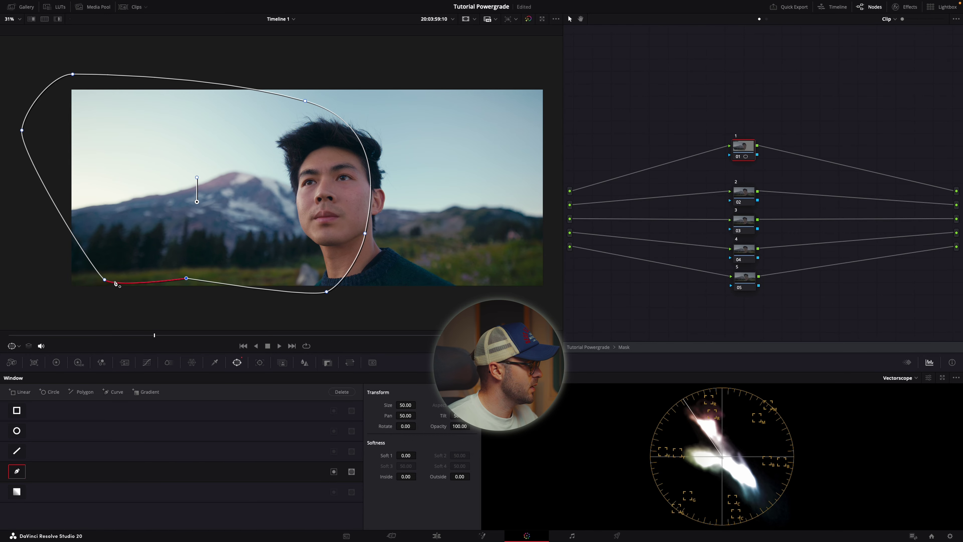
drag(103, 281, 95, 239)
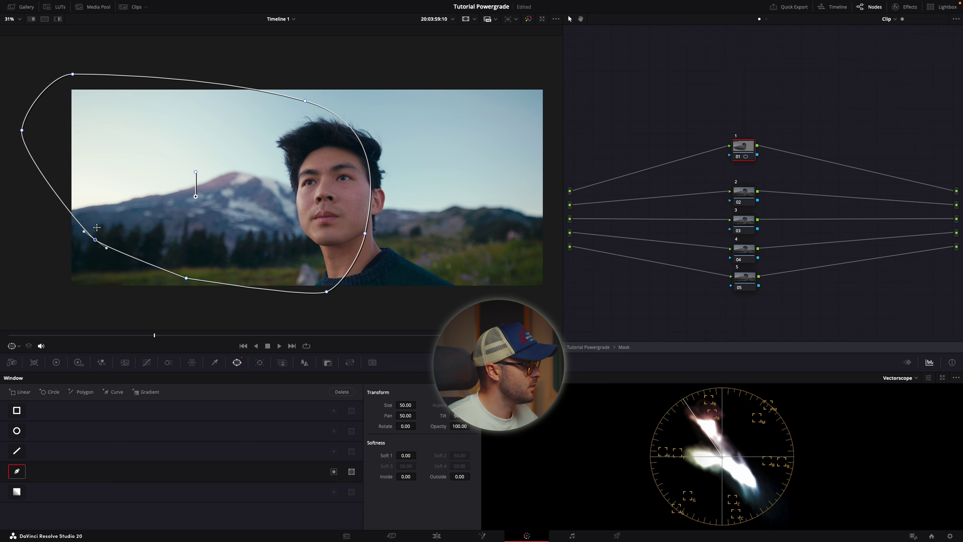
- Soften the curve window to Inside 21.52 and Outside 11.12 with its matte highlighted, and turn the highlight off
click(60, 20)
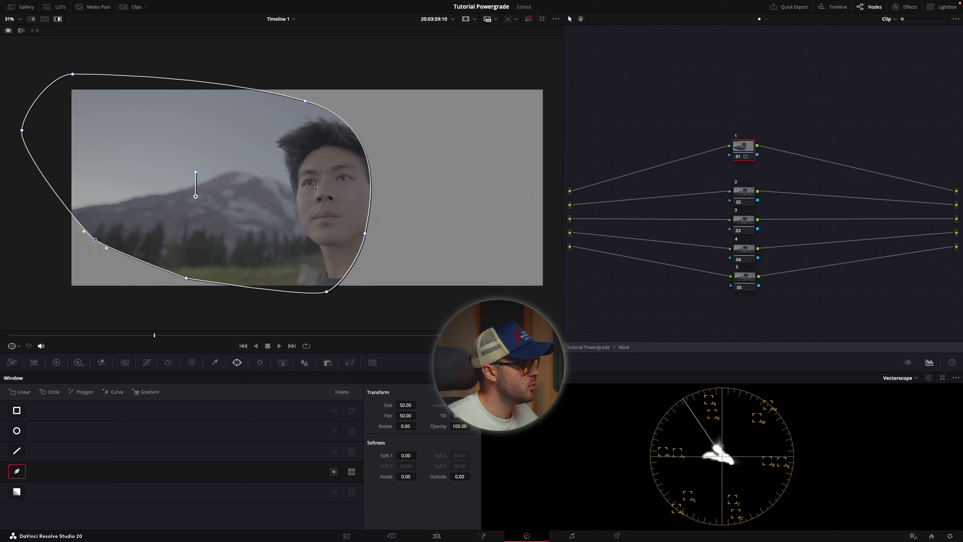
drag(451, 481, 665, 477)
drag(423, 477, 807, 458)
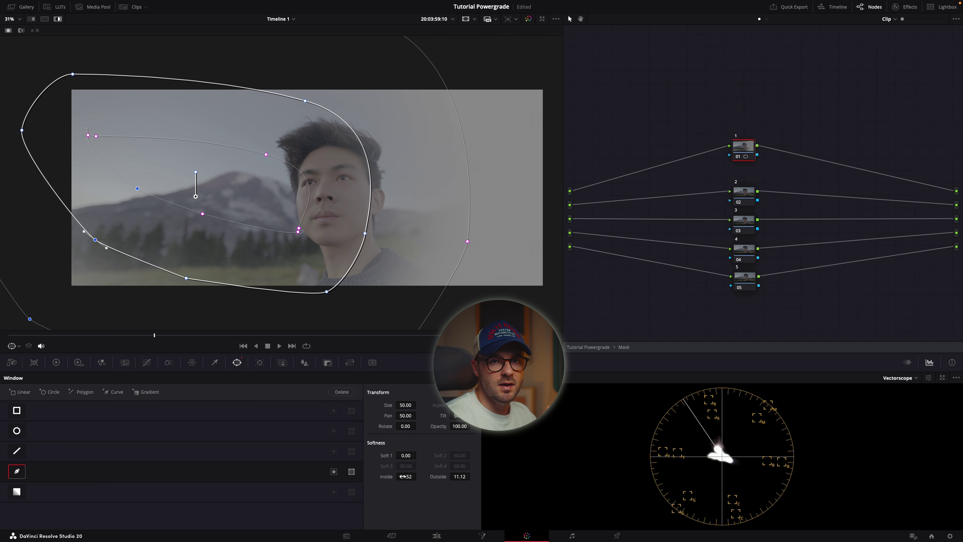
click(58, 19)
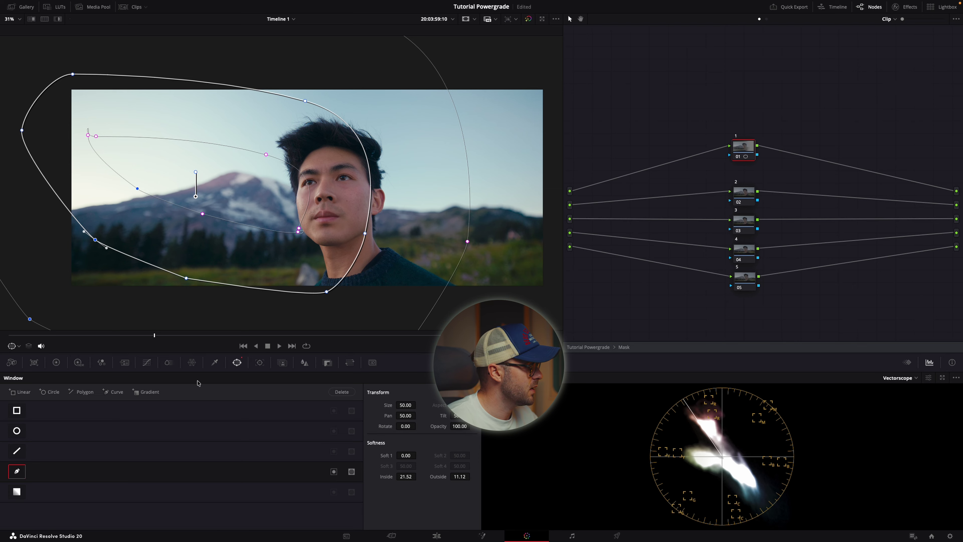
- Highlight node 1's matte and check its curve window inverted and back to normal
click(78, 363)
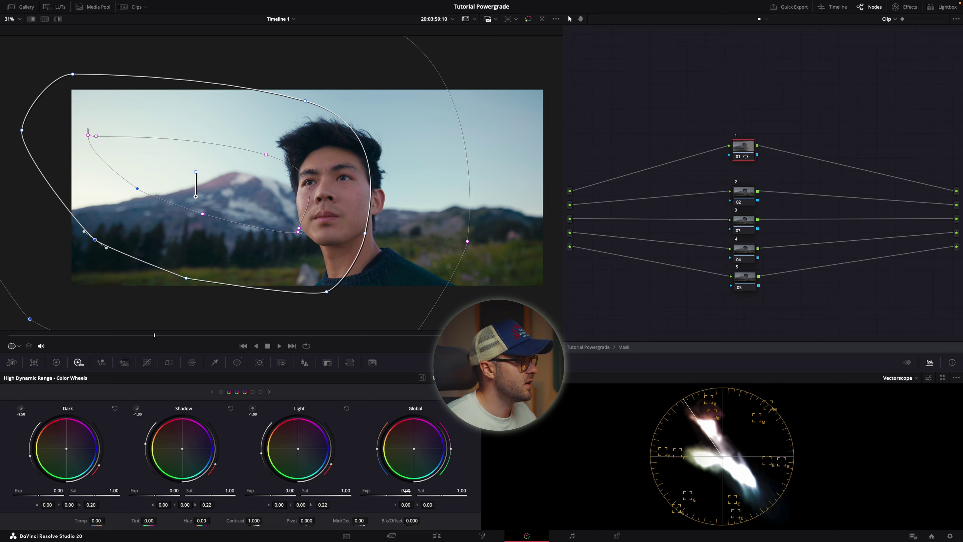
click(237, 362)
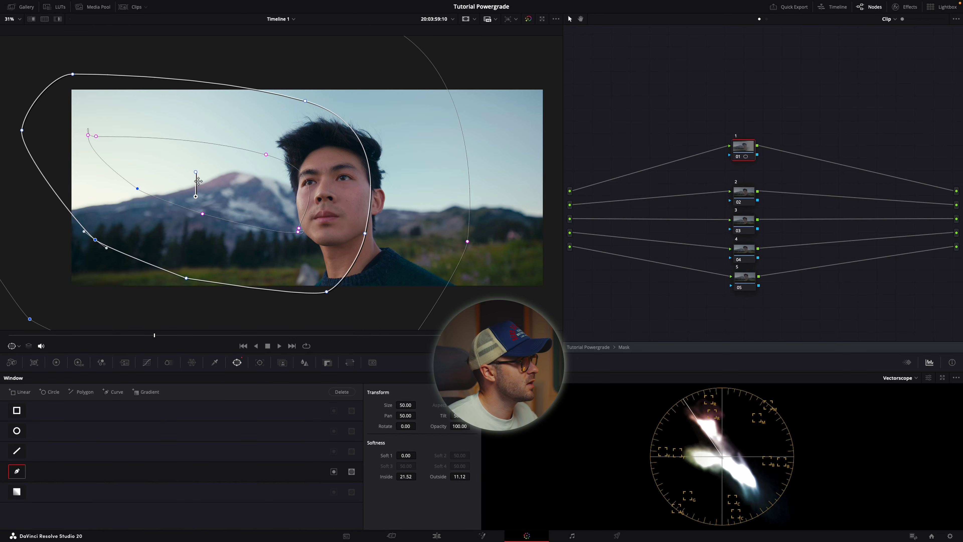
click(57, 19)
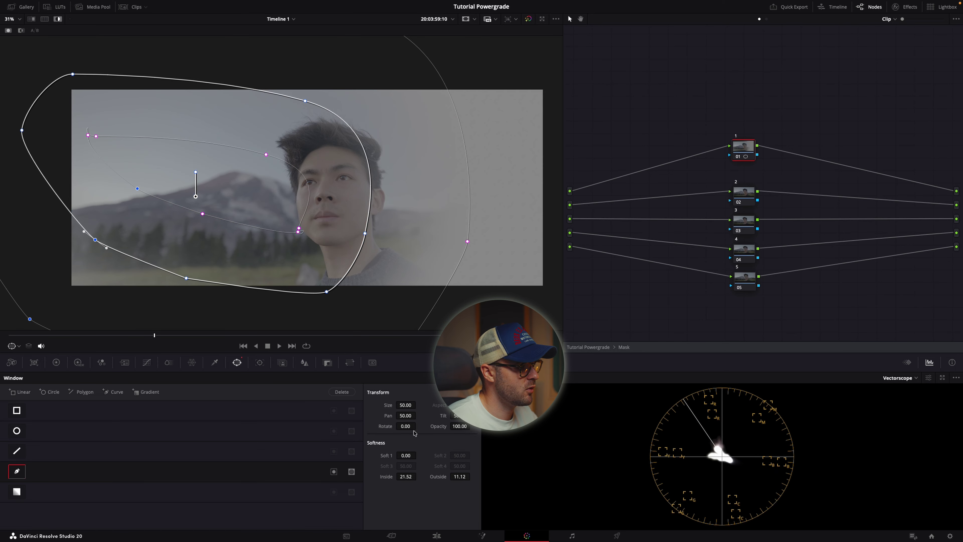
click(334, 472)
click(334, 472)
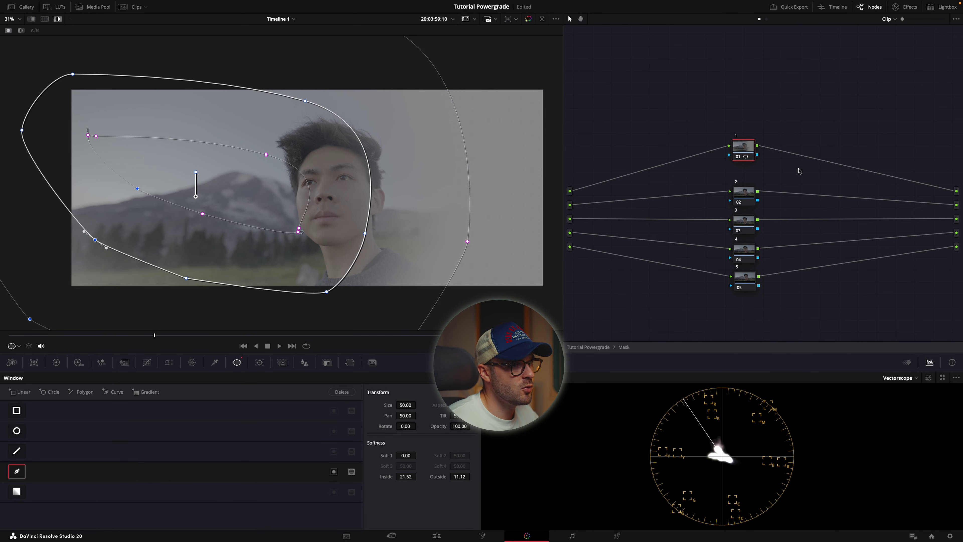
- Feed node 1's matte into node 2's key input, invert that key with the matte highlighted, and turn the highlight off
drag(757, 155, 731, 200)
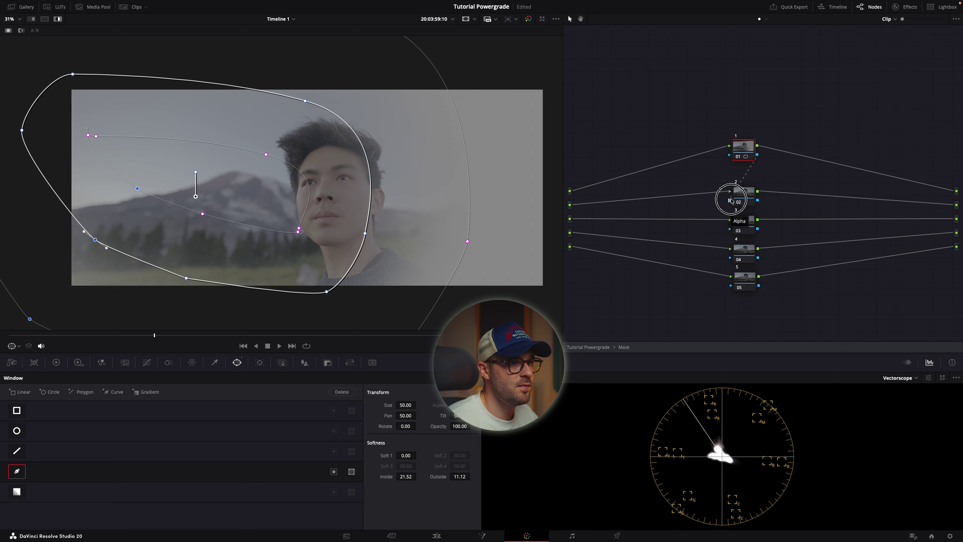
click(742, 196)
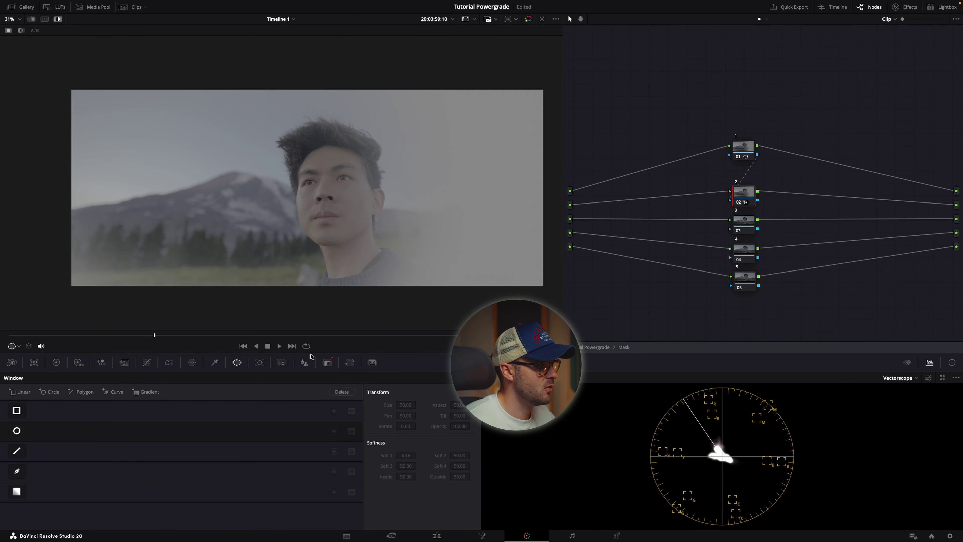
click(327, 362)
click(457, 392)
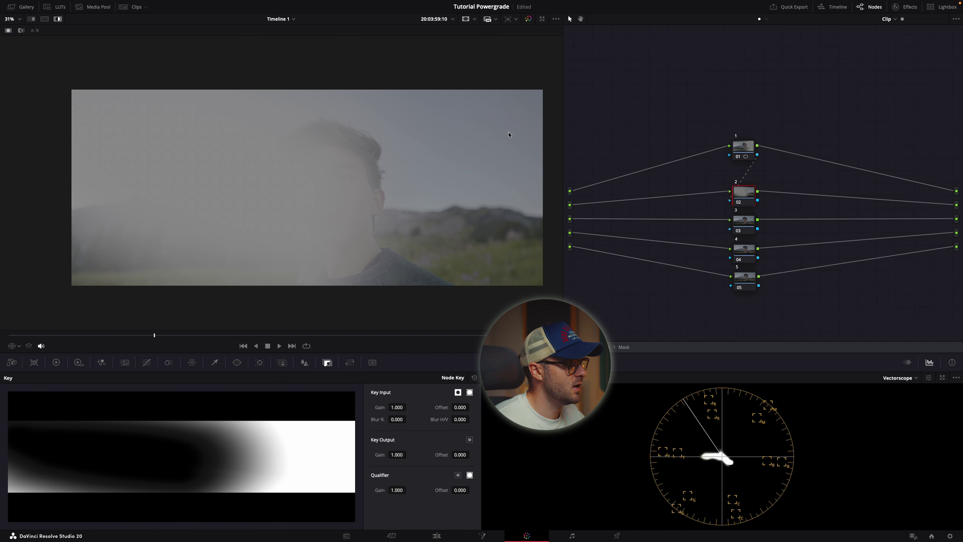
click(60, 17)
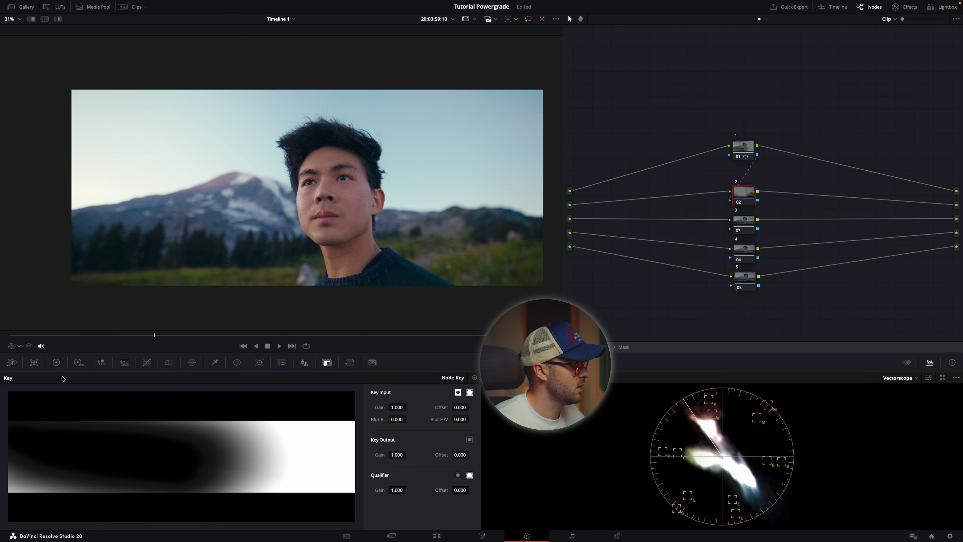
- Darken the area outside the curve window by setting node 2's HDR Global exposure to -0.52
click(56, 362)
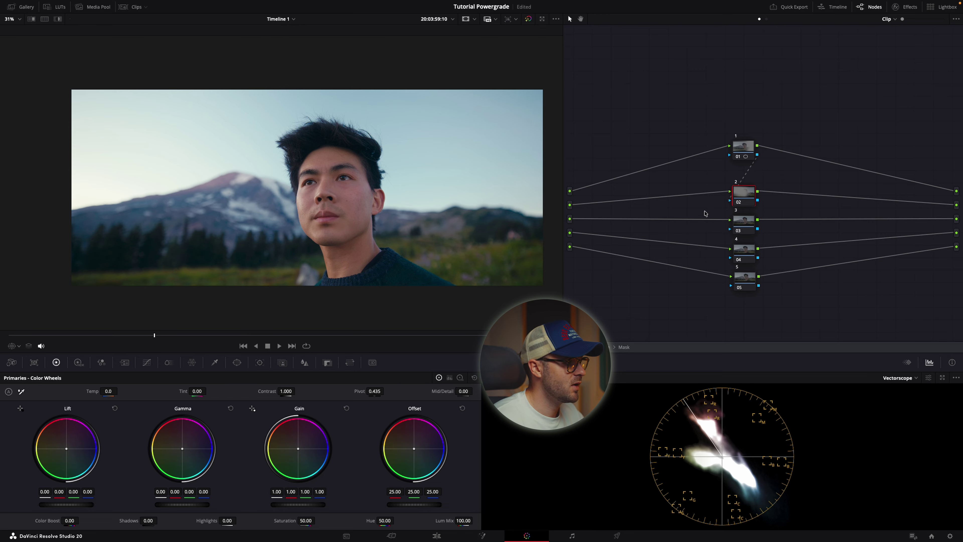
click(79, 362)
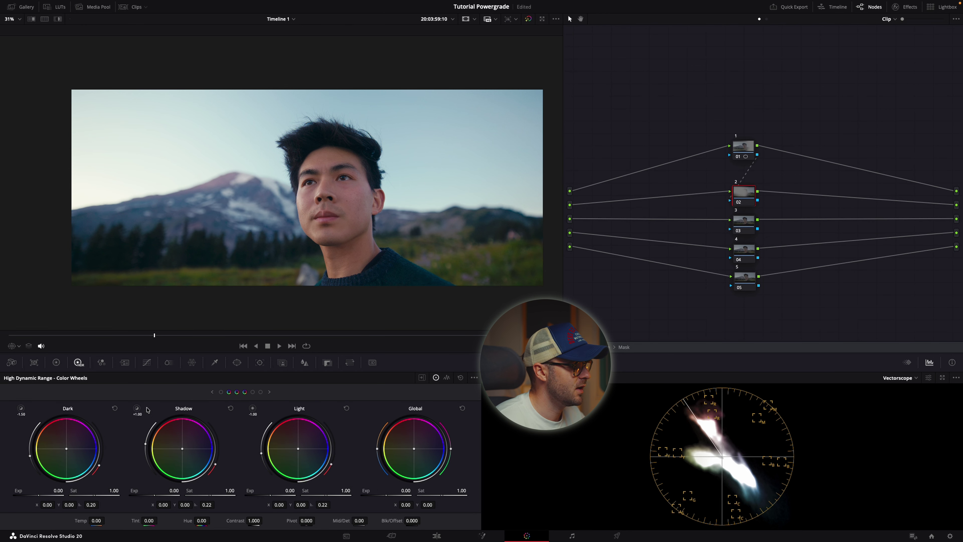
drag(405, 491, 325, 491)
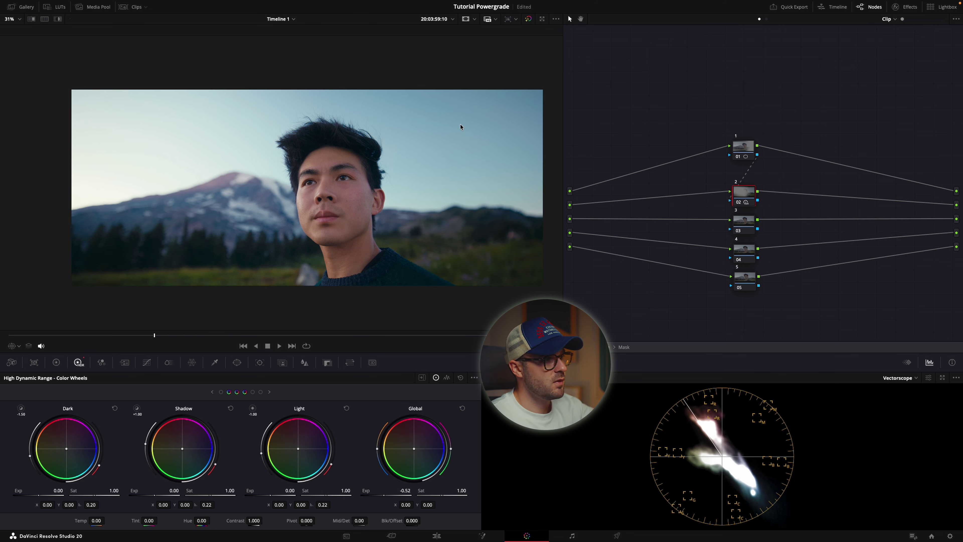
- Set node 1's HDR Global exposure to 0.08 and nudge its Global color balance very slightly from the center
click(745, 147)
mouse_move(402, 490)
mouse_down()
mouse_move(433, 491)
mouse_move(403, 491)
mouse_up()
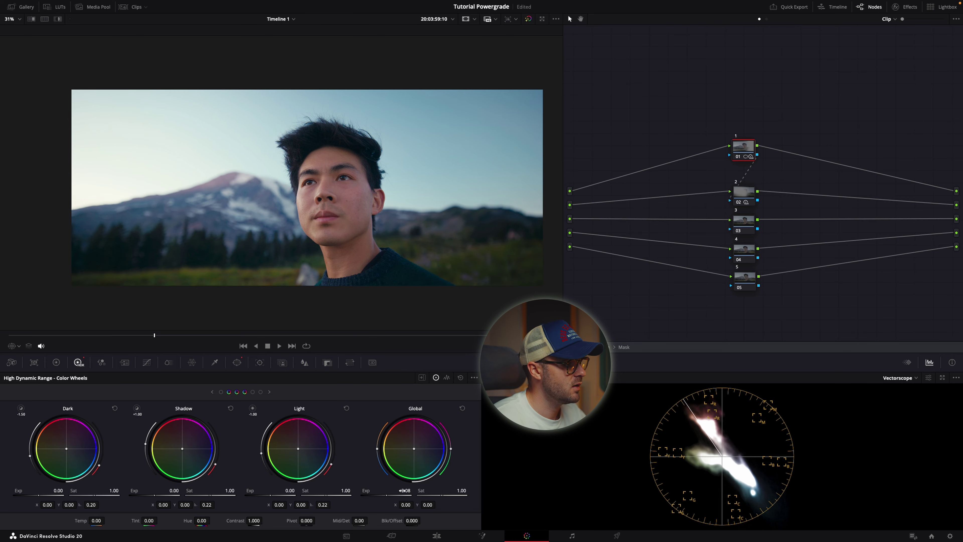
click(415, 451)
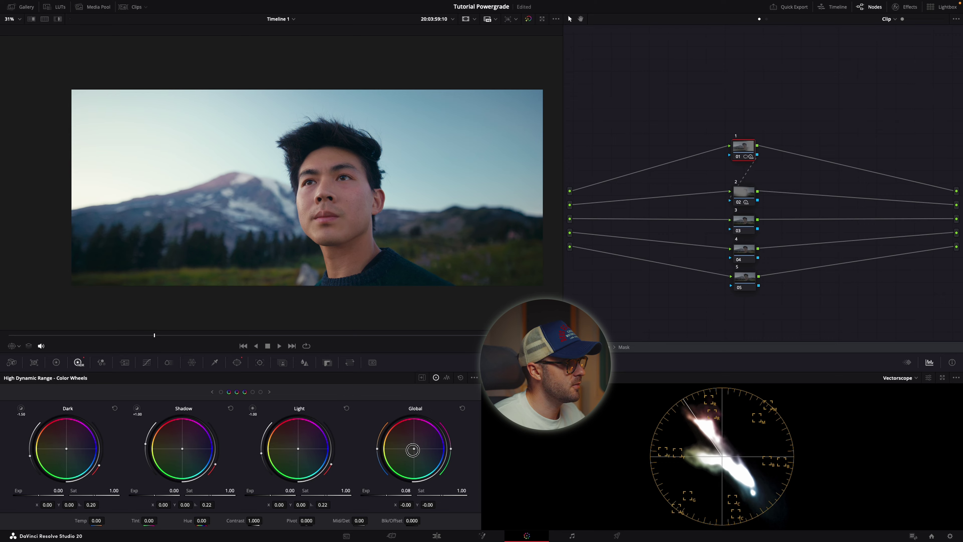
scroll(395, 240, down, 1)
drag(797, 111, 728, 214)
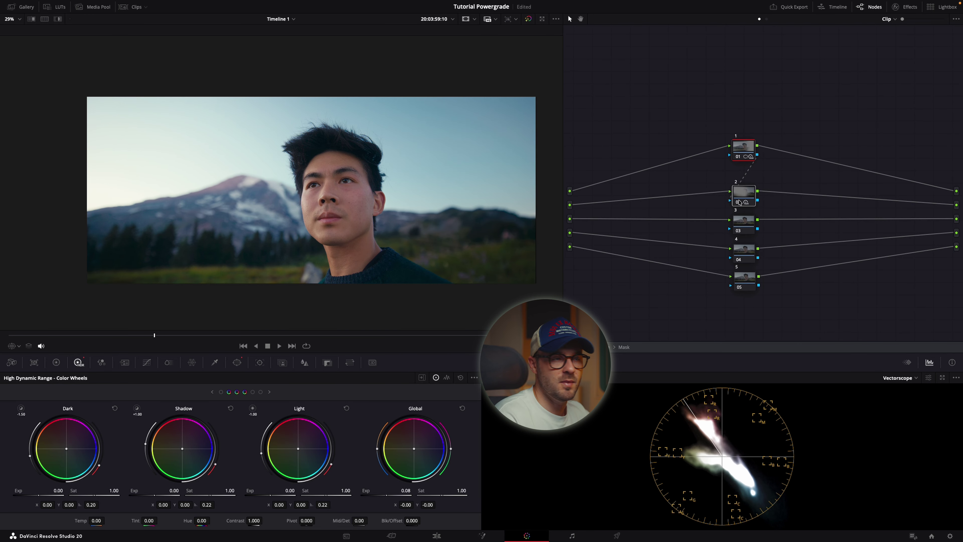
- Add a gradient window on node 3 rising from below the frame, with Rotate 178.26 and Soft 1 7.59, and lower its Gain to 0.94
click(746, 217)
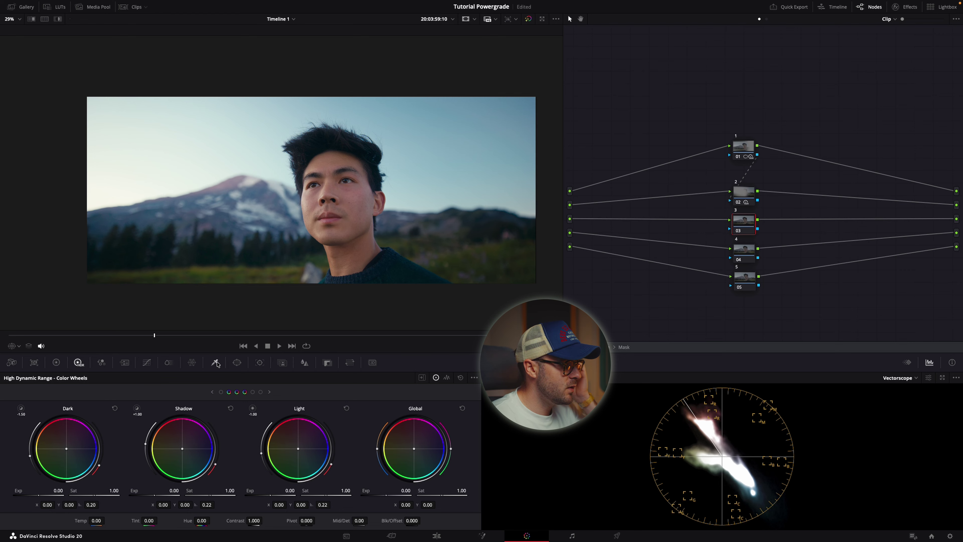
click(237, 362)
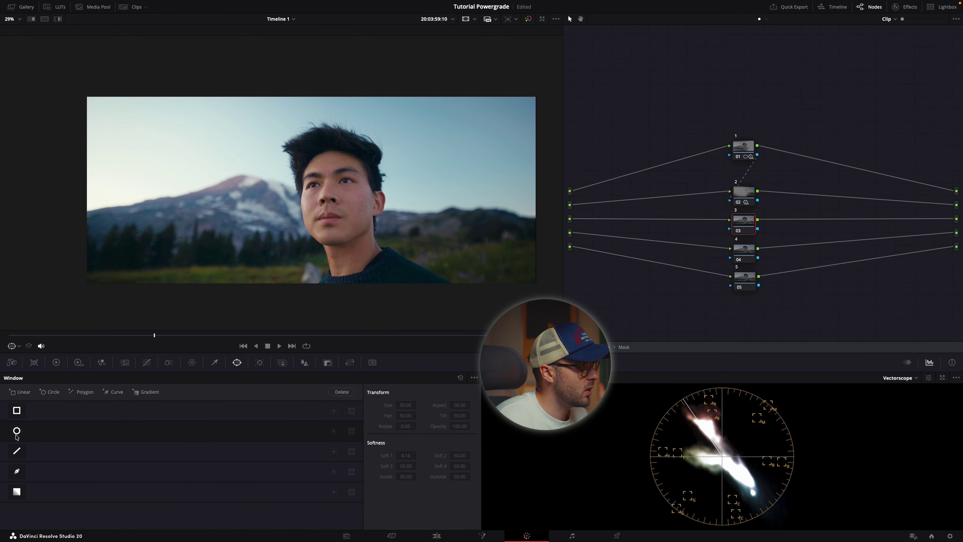
click(17, 491)
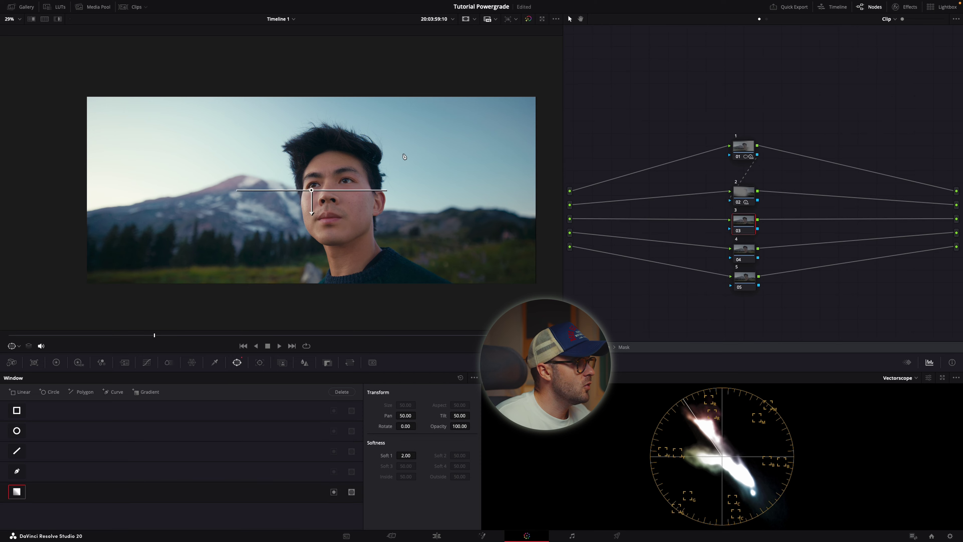
drag(238, 192, 307, 125)
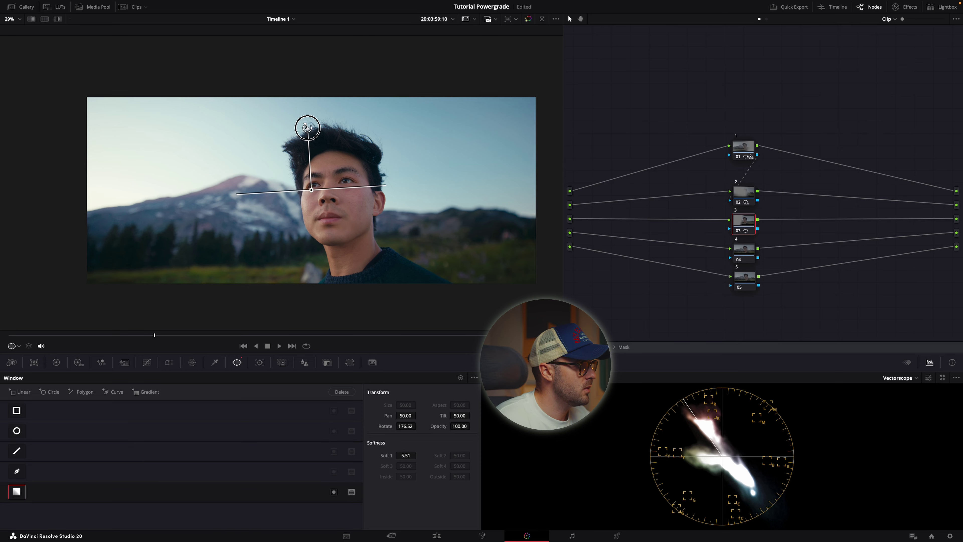
drag(311, 190, 320, 297)
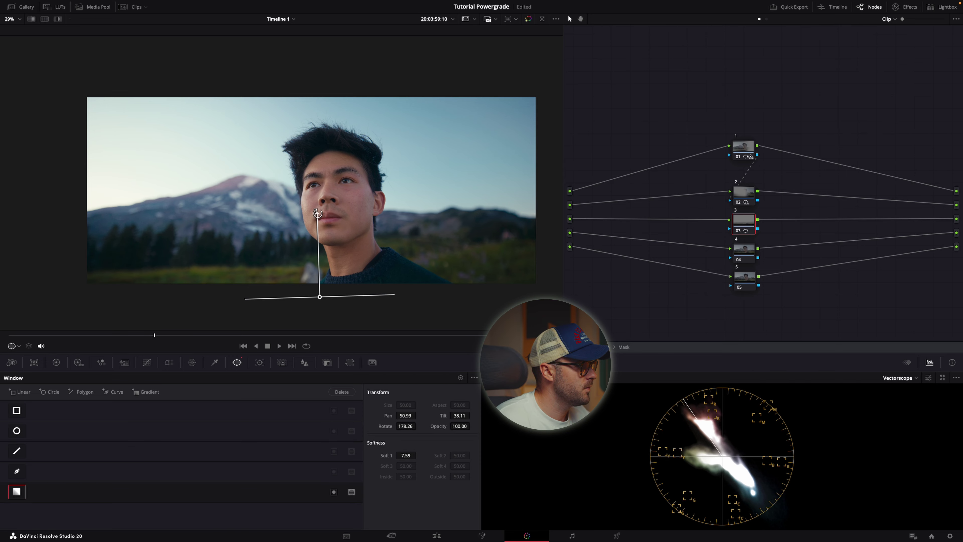
click(57, 362)
drag(274, 489, 265, 487)
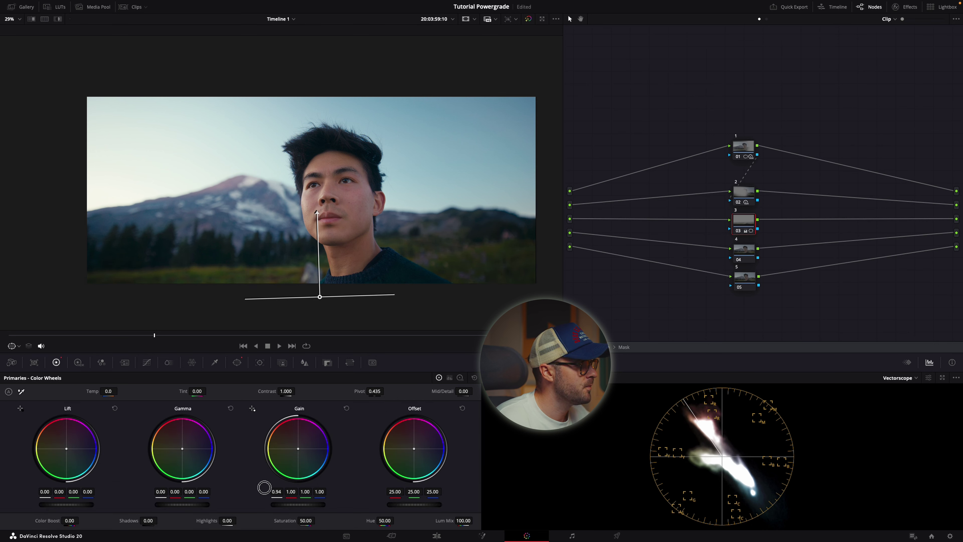
- Compare the image with Mask node 1 disabled and enabled
click(742, 200)
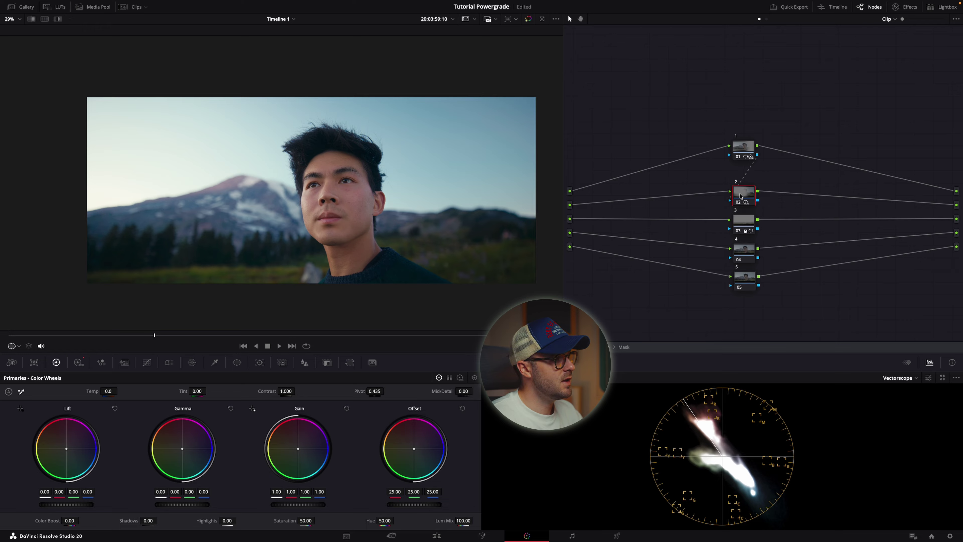
click(745, 146)
key(super+d)
key(super+d)
key(super+d)
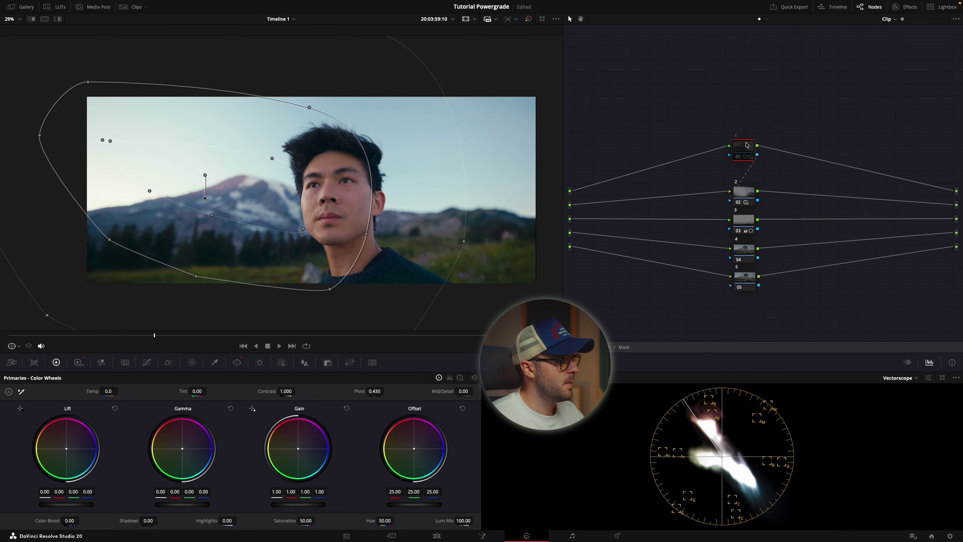
key(super+d)
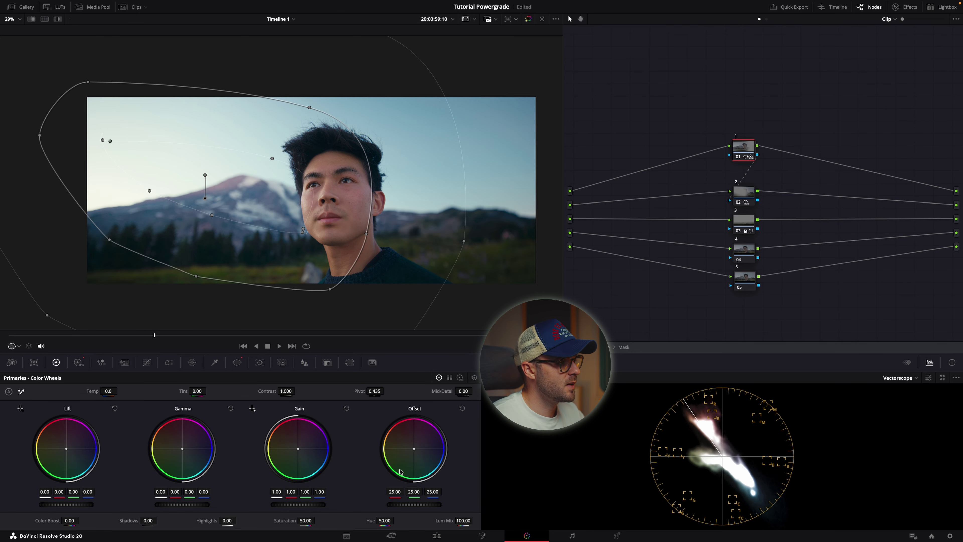
- Set node 1's HDR Global exposure to 0.00 and its Shadow exposure to -0.06
click(78, 362)
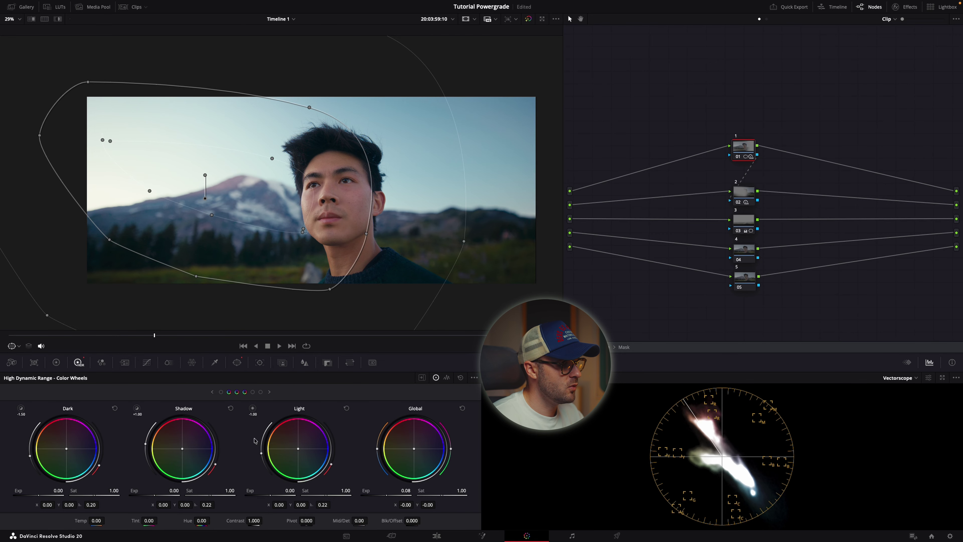
drag(403, 489, 362, 489)
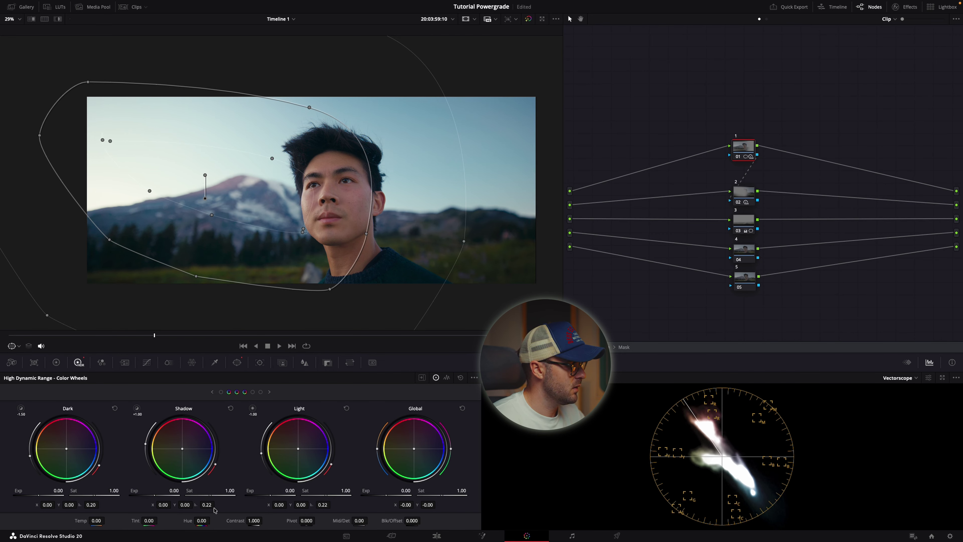
mouse_move(169, 490)
mouse_down()
mouse_move(140, 490)
mouse_move(170, 490)
mouse_up()
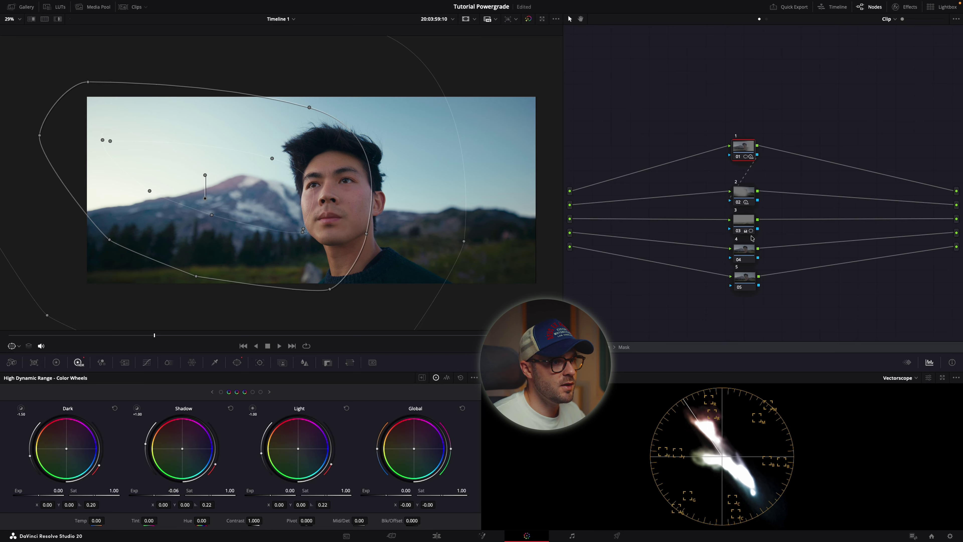
- Draw a closed curve window on node 4 around the man's head, neck and shoulders down to the frame's lower edge
click(744, 250)
click(237, 364)
click(17, 472)
click(316, 285)
drag(324, 265, 324, 254)
click(311, 239)
drag(289, 164, 375, 147)
click(384, 180)
click(384, 237)
click(423, 261)
click(465, 285)
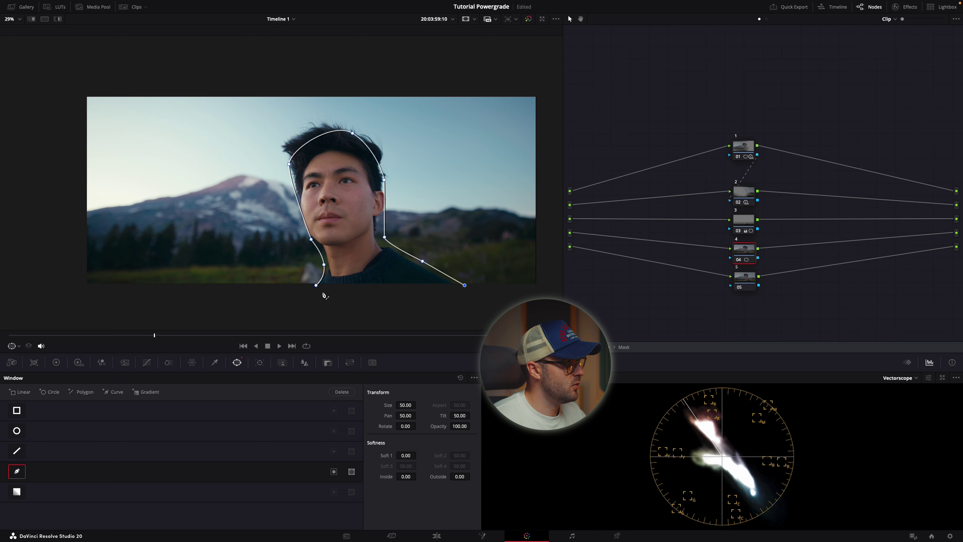
click(316, 284)
- Soften node 4's curve window to Inside 7.28 and Outside 5.48 with its matte highlighted, and turn the highlight off
click(58, 18)
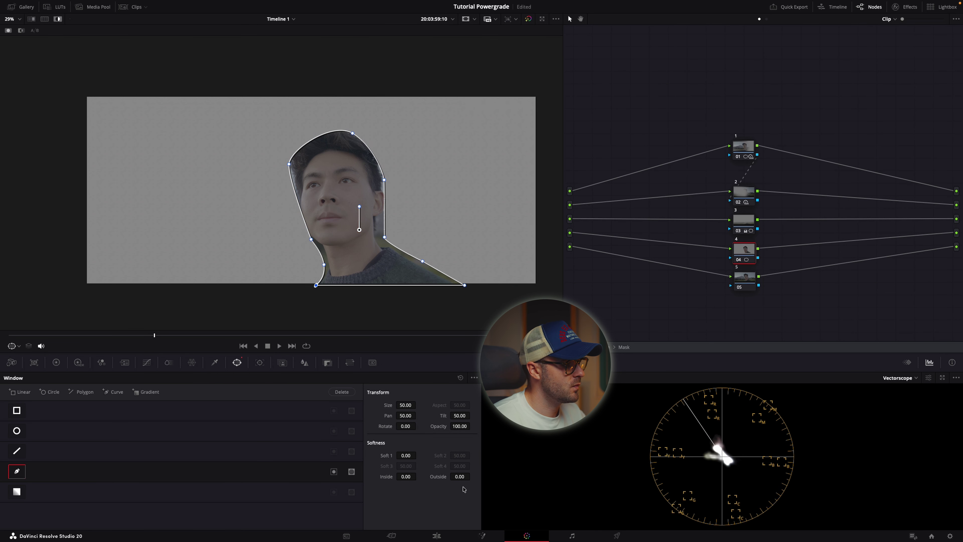
drag(458, 477, 409, 477)
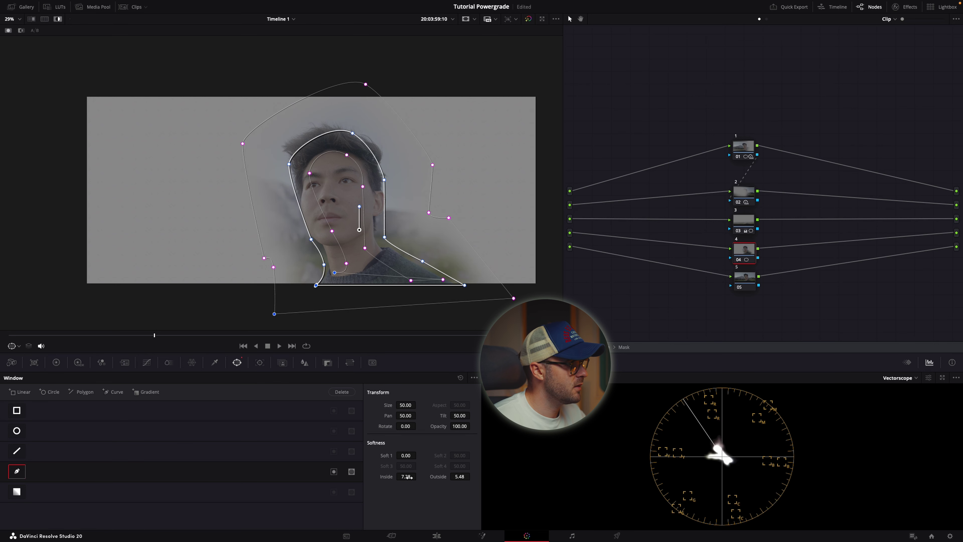
click(56, 22)
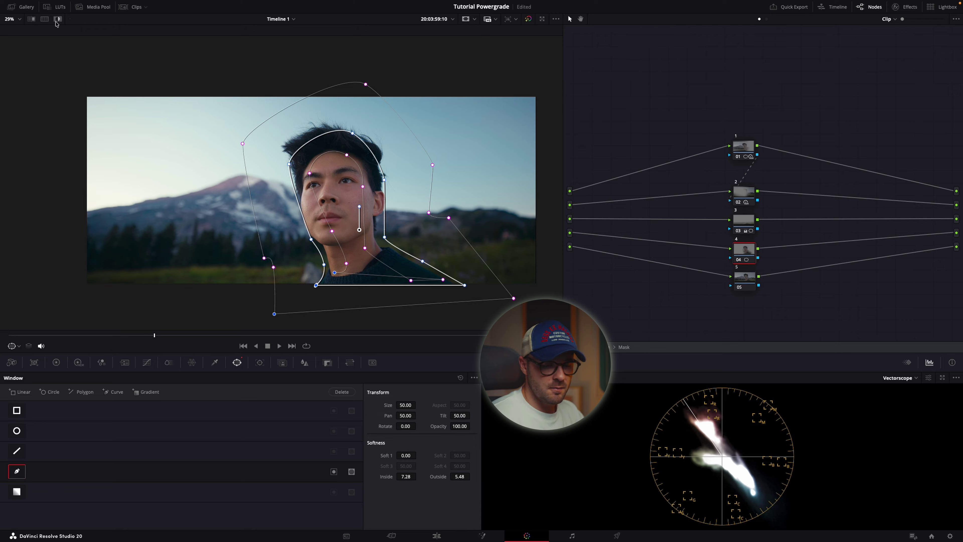
- Set node 4's primaries to Contrast 1.020, Pivot 0.570 and Mid/Detail 20.00
click(56, 363)
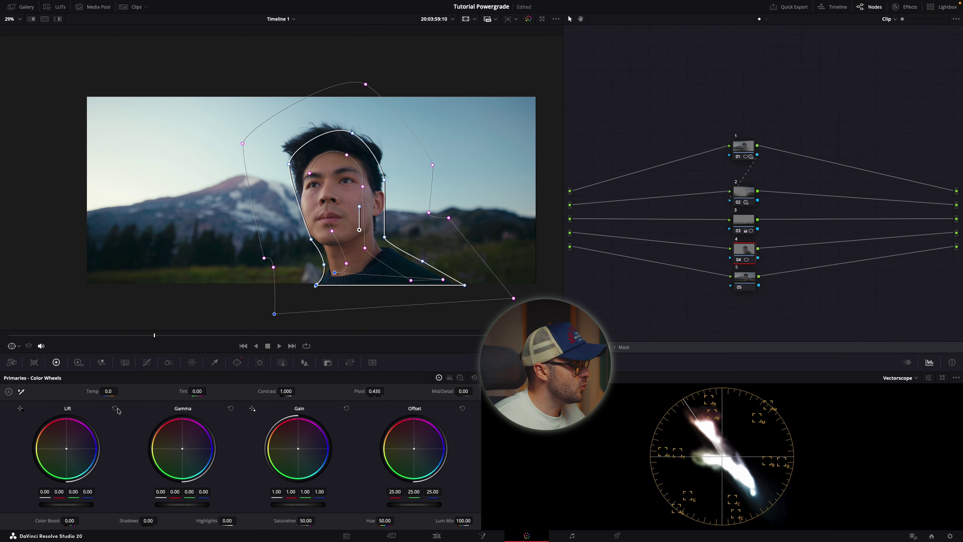
double_click(286, 391)
text(1.45)
key(Return)
mouse_move(287, 391)
mouse_down()
mouse_move(271, 391)
mouse_move(286, 391)
mouse_up()
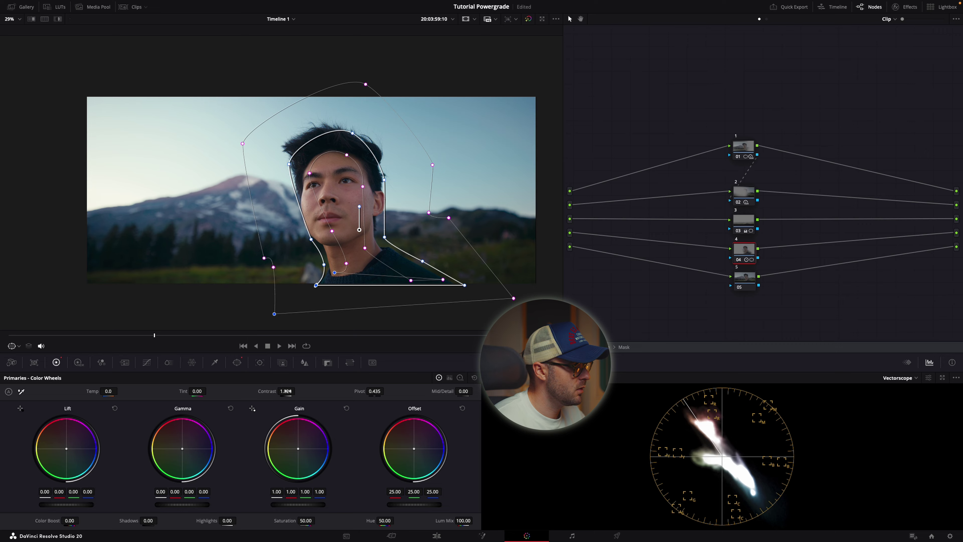
mouse_move(365, 393)
mouse_down()
mouse_move(374, 394)
mouse_move(271, 393)
mouse_move(353, 393)
mouse_up()
click(469, 391)
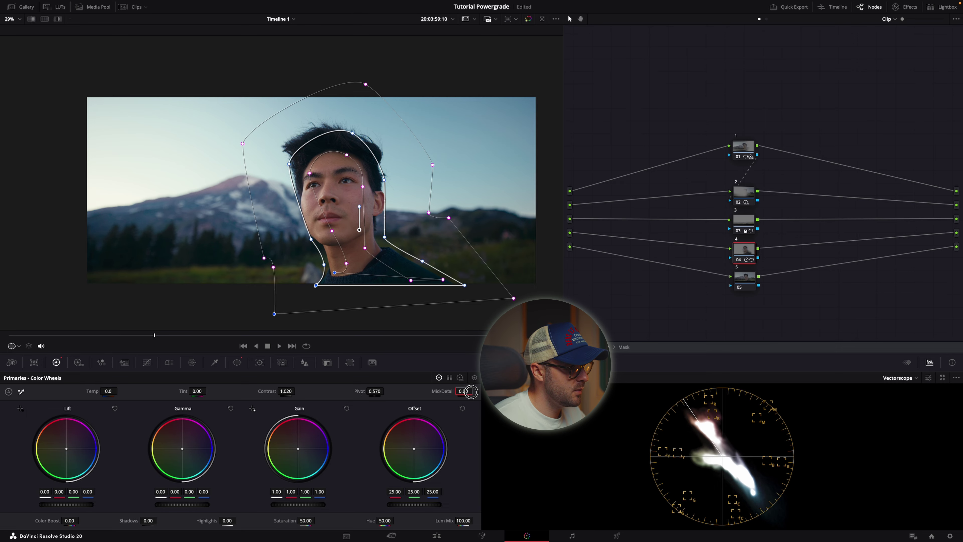
text(20)
key(Return)
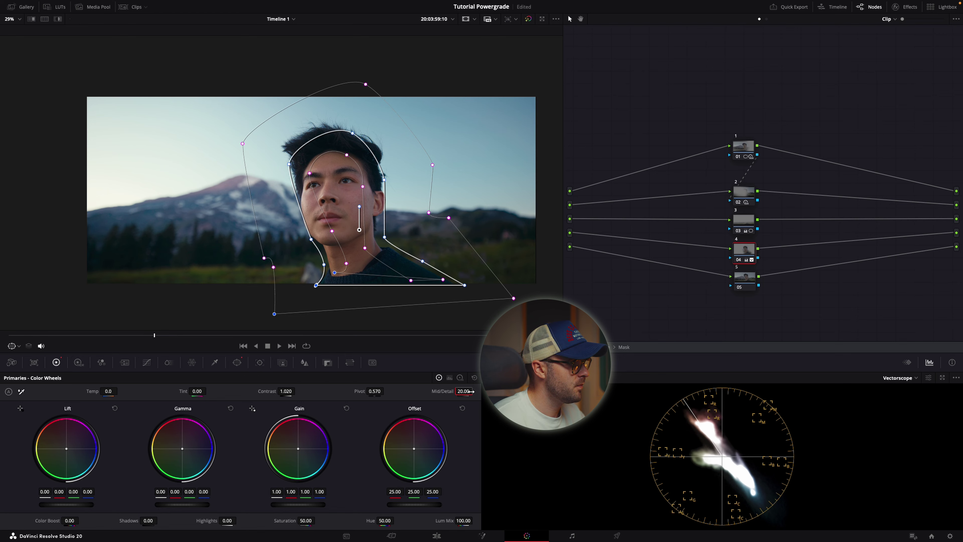
- Compare the frame with node 4 switched off and on, including close up on the man's face
click(748, 278)
click(753, 254)
key(ctrl+d)
key(ctrl+d)
key(ctrl+d)
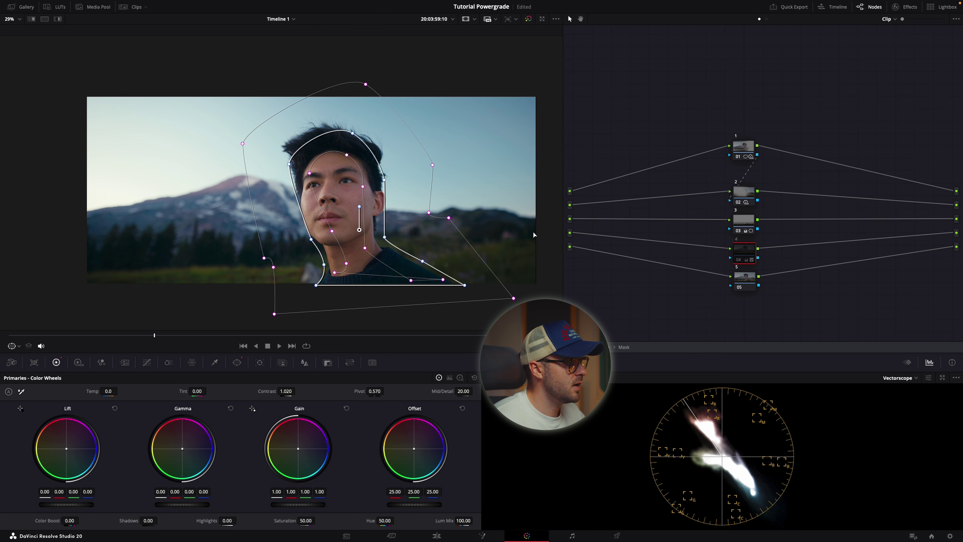
scroll(379, 211, up, 2)
scroll(379, 211, up, 2)
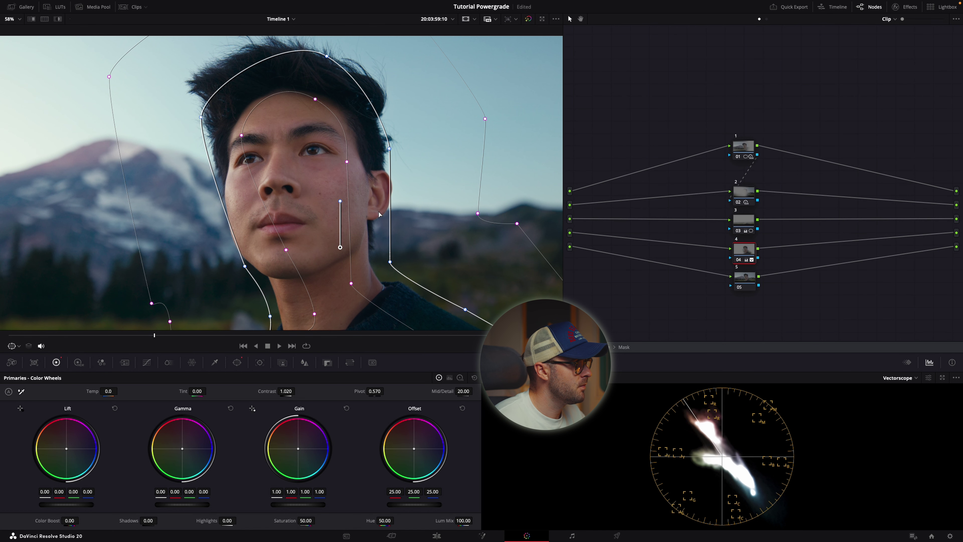
key(ctrl+d)
scroll(379, 212, down, 3)
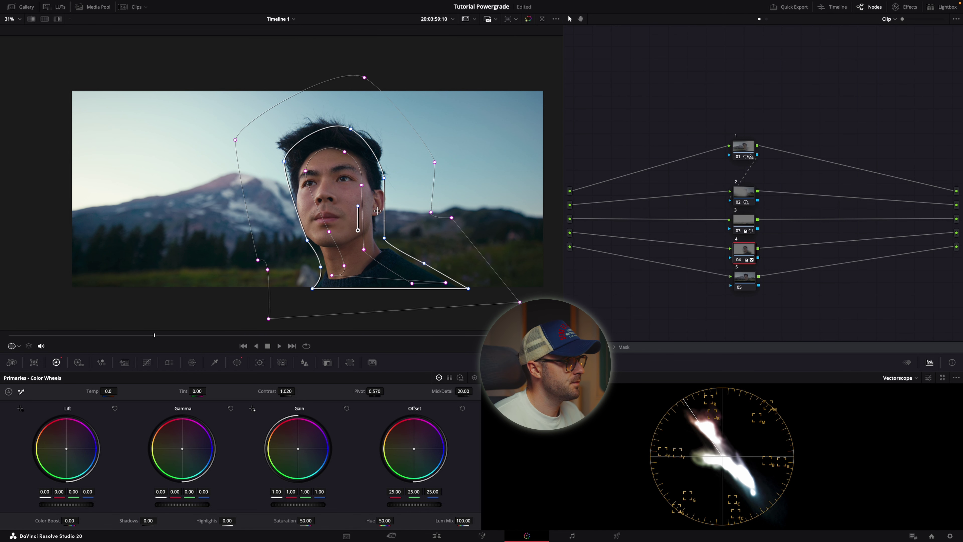
- Set node 4's HDR Light exposure to 0.31 and its Shadow exposure to -0.13
click(79, 363)
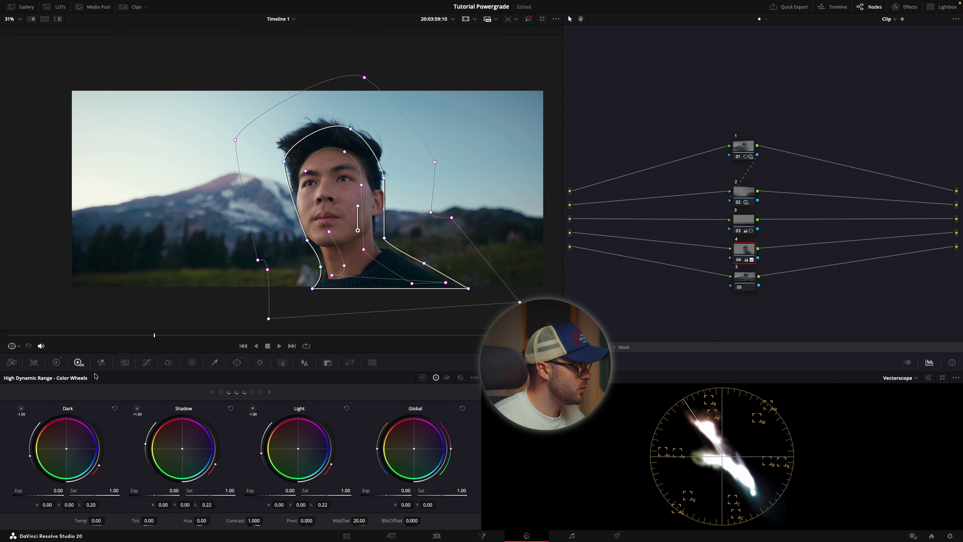
drag(282, 493, 315, 491)
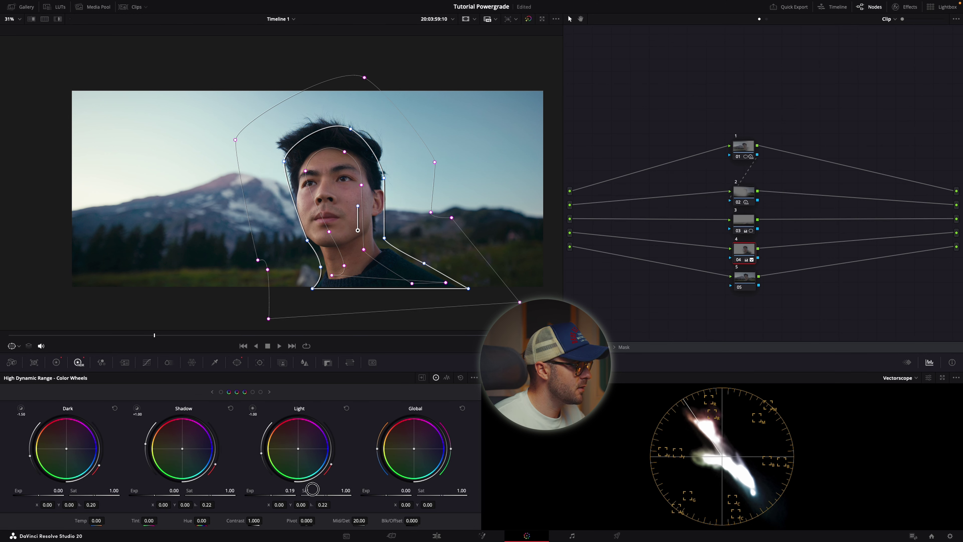
drag(169, 490, 144, 490)
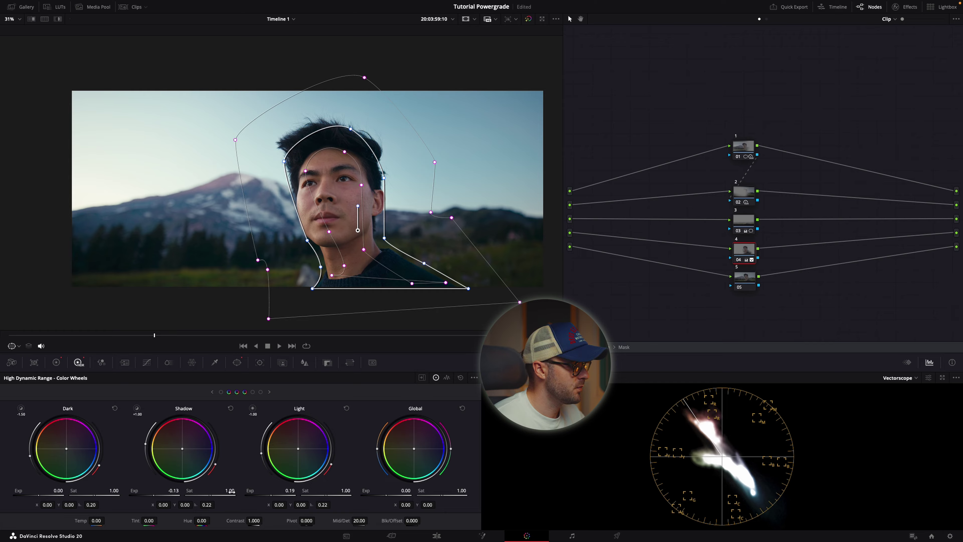
drag(275, 491, 297, 491)
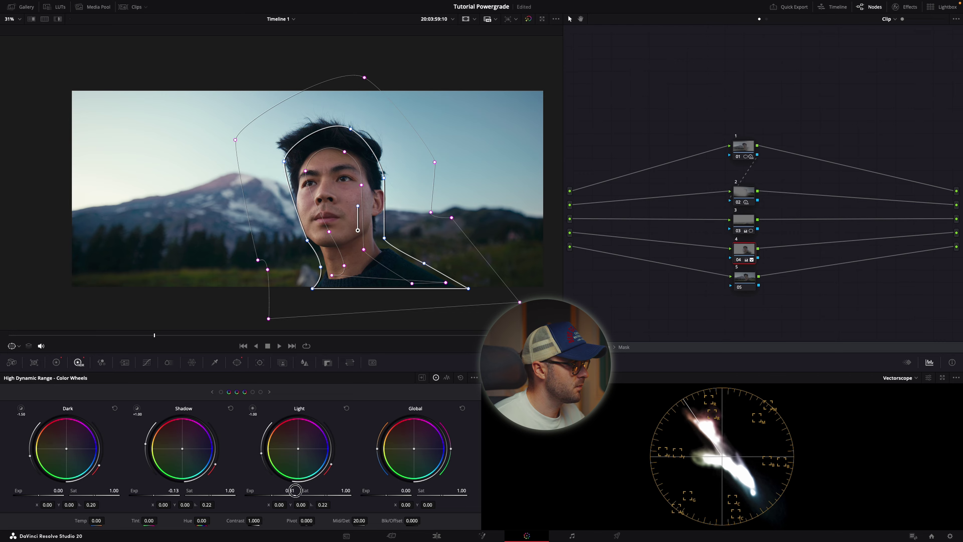
- Inspect the frame without the window outline and compare it with node 4 switched on and off
click(749, 279)
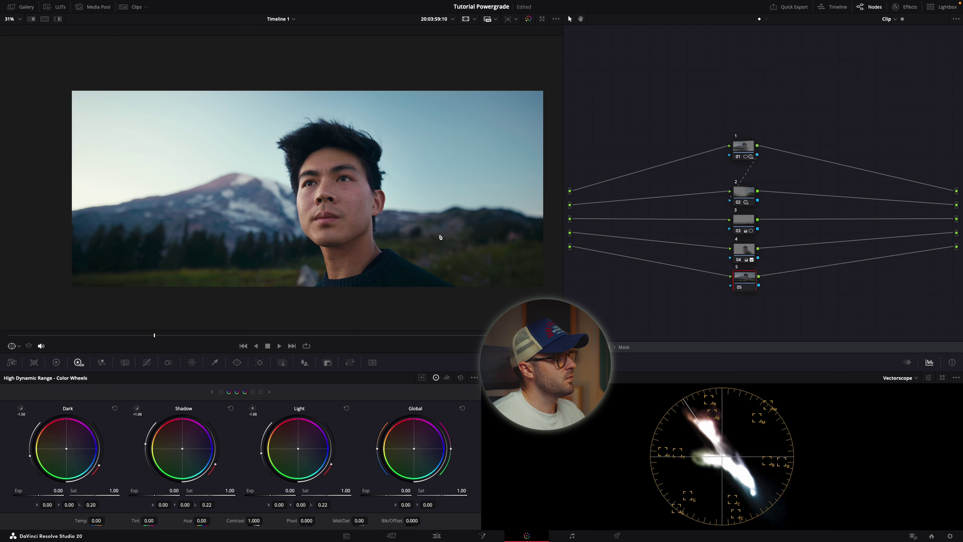
scroll(428, 263, down, 1)
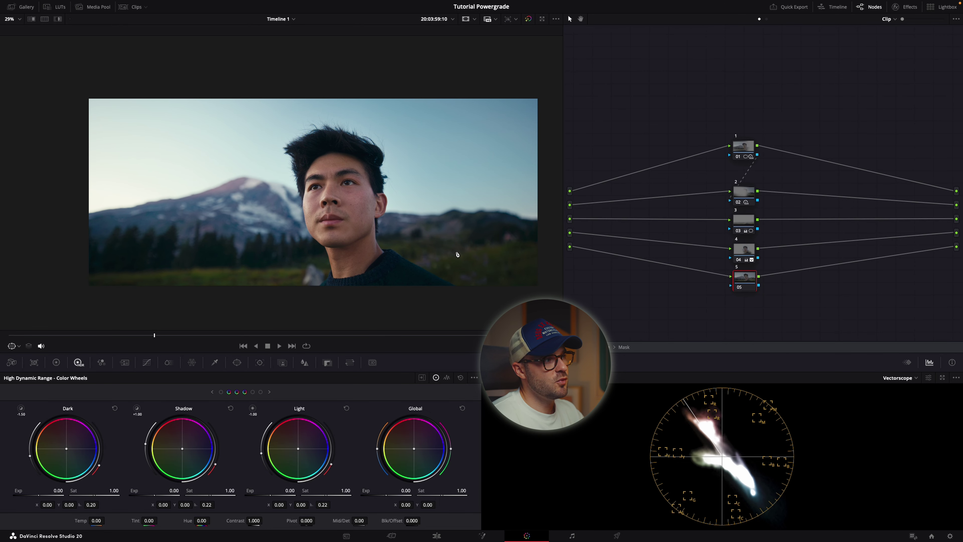
click(749, 251)
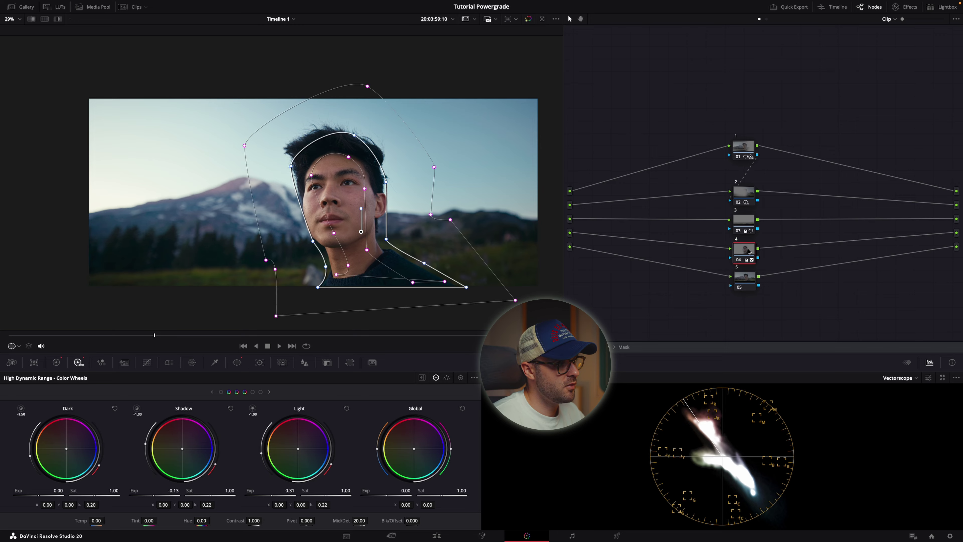
key(ctrl+d)
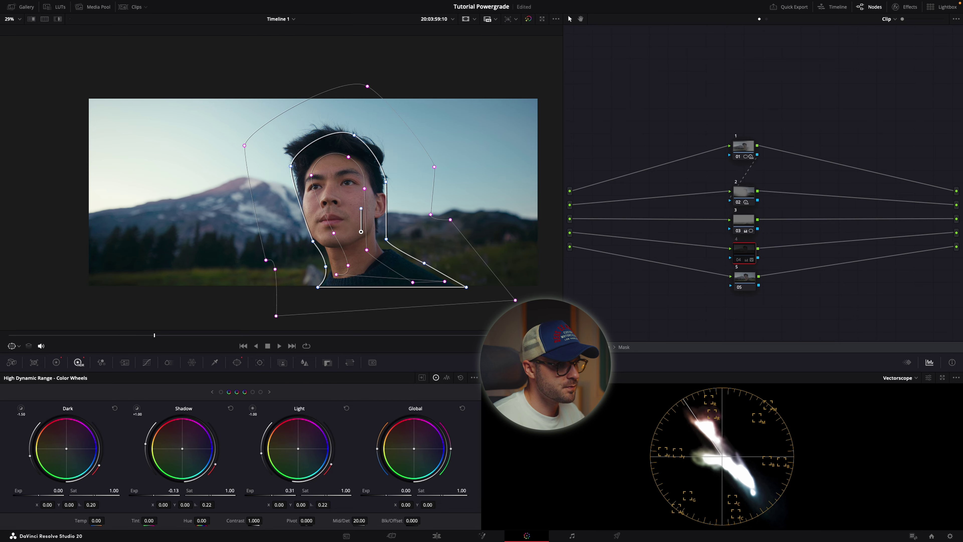
- Leave the Mask compound node for the main node tree and enable the Flat node
right_click(759, 253)
click(772, 262)
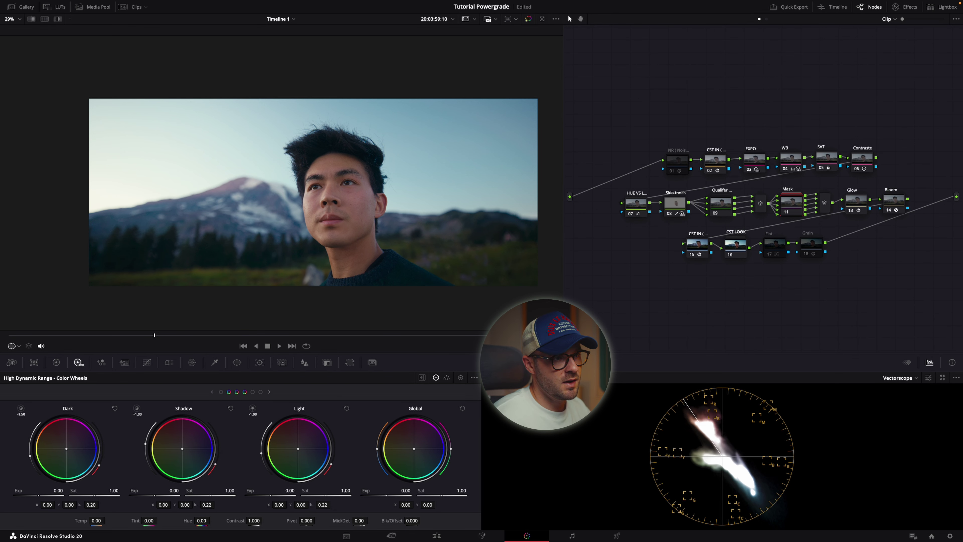
click(837, 278)
click(771, 246)
key(ctrl+d)
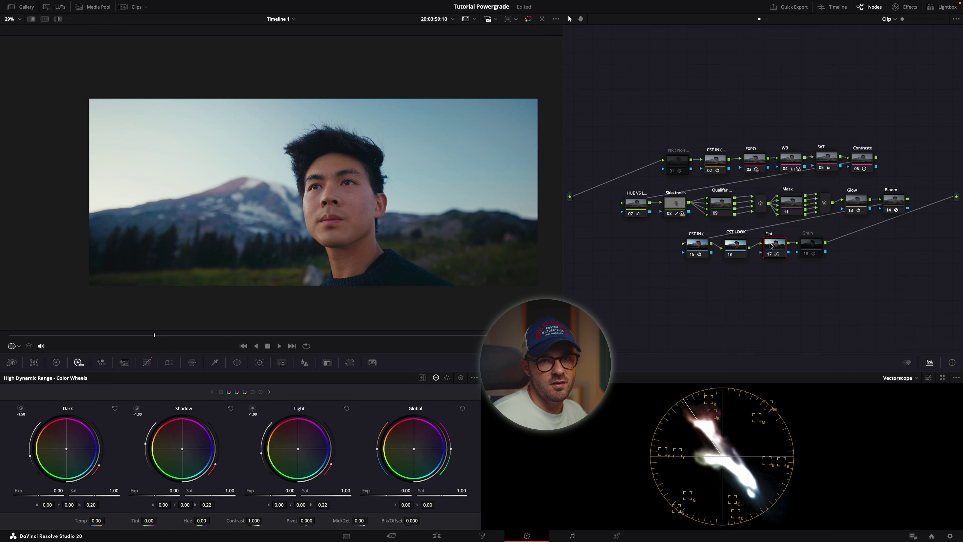
- Test a flatter custom curve on the Flat node by narrowing its output range, and widen the range again
click(146, 362)
click(369, 378)
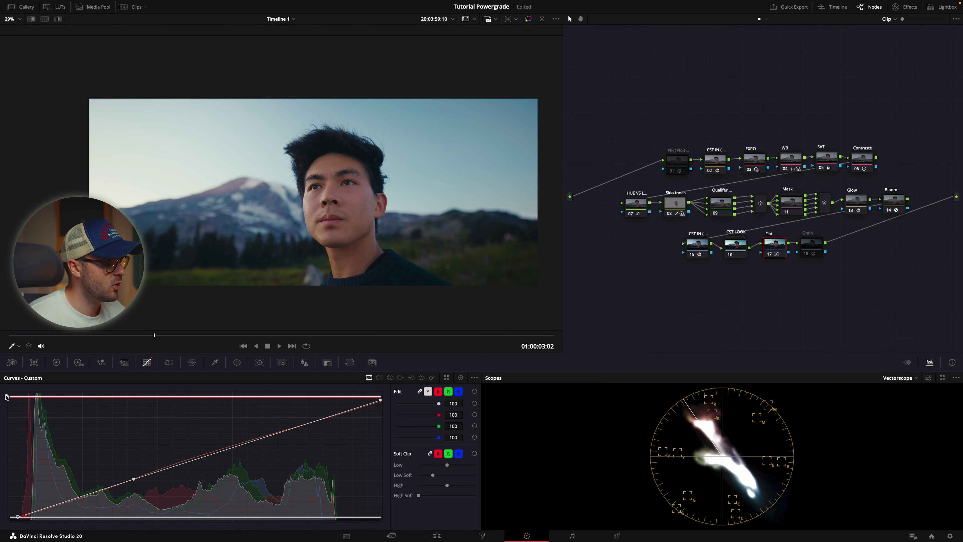
drag(6, 397, 7, 400)
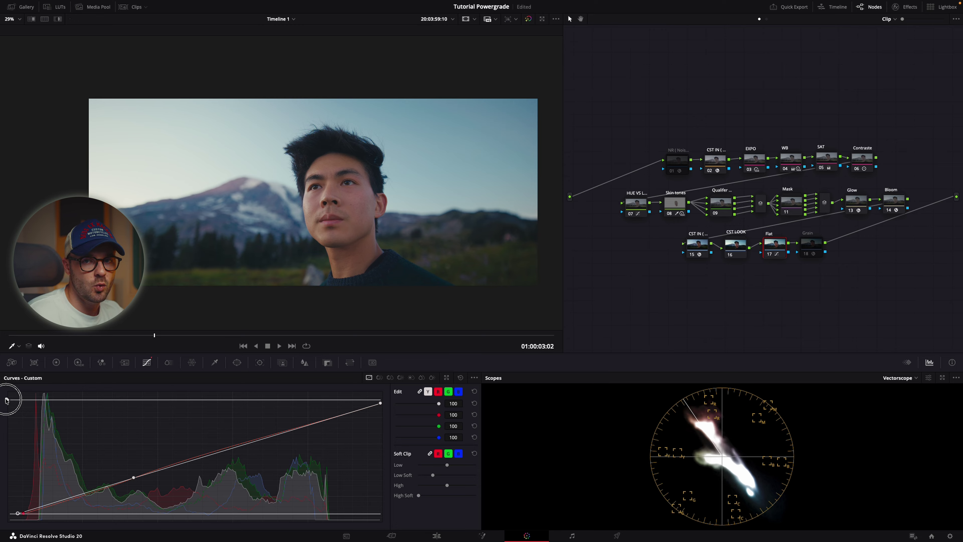
drag(6, 401, 6, 396)
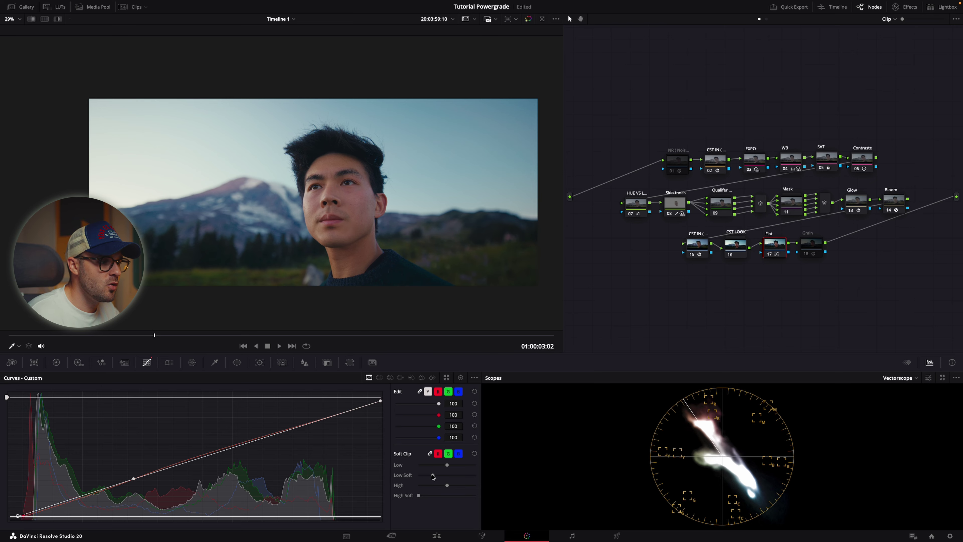
- Adjust the Flat node's Low Soft soft clip and change the scope to Waveform to judge the blacks
mouse_move(433, 477)
mouse_down()
mouse_move(442, 477)
mouse_move(419, 477)
mouse_up()
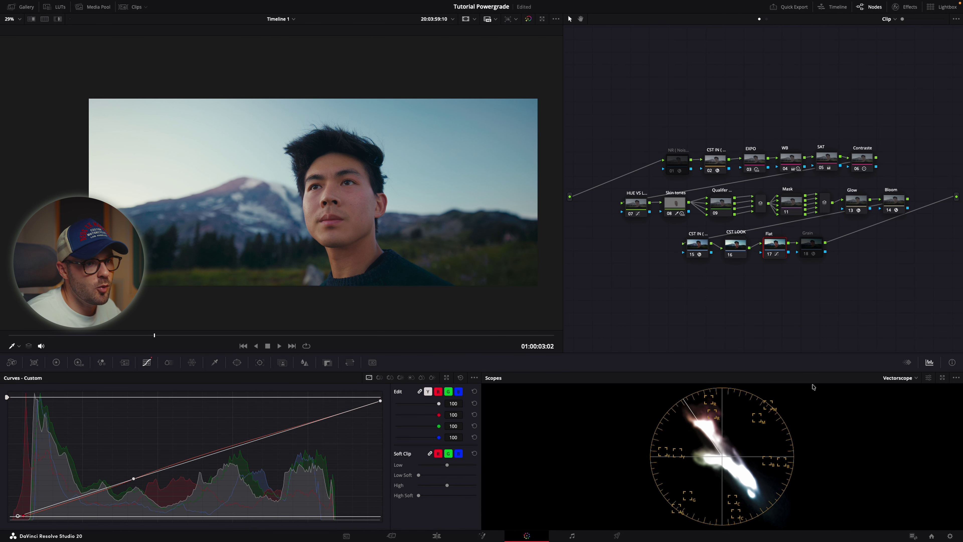
click(906, 378)
click(903, 395)
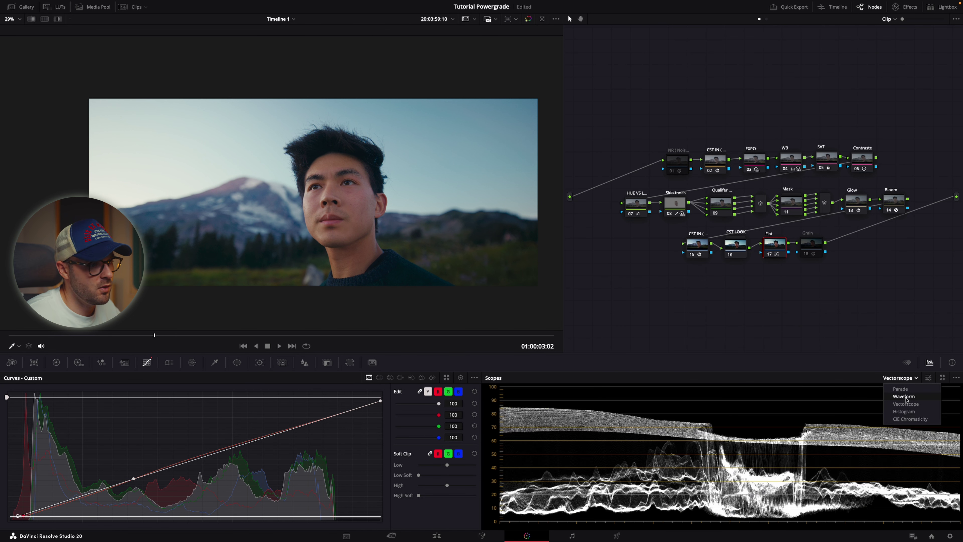
mouse_move(419, 476)
mouse_down()
mouse_move(460, 478)
mouse_move(392, 477)
mouse_move(487, 475)
mouse_move(410, 477)
mouse_up()
- Enable the Grain node and check the frame full screen
click(816, 245)
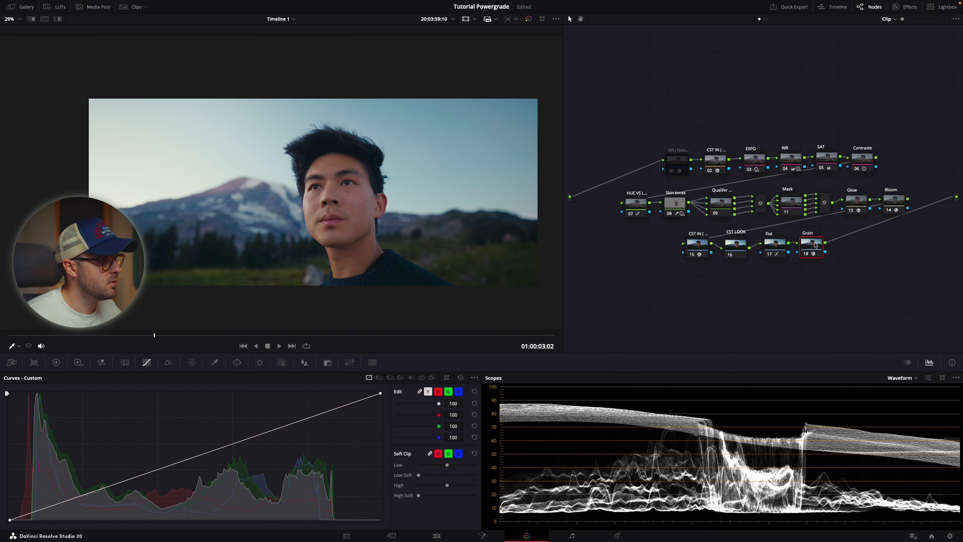
key(super+f)
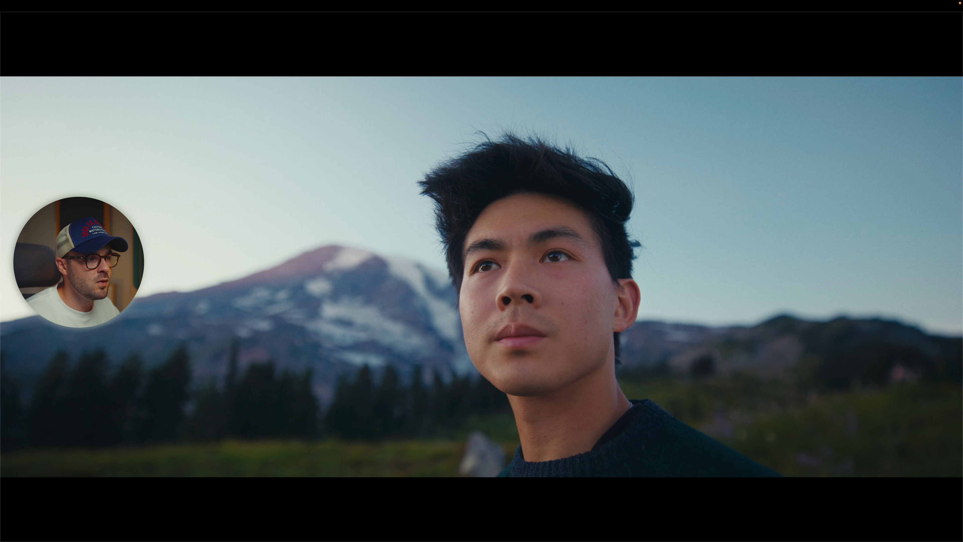
key(Escape)
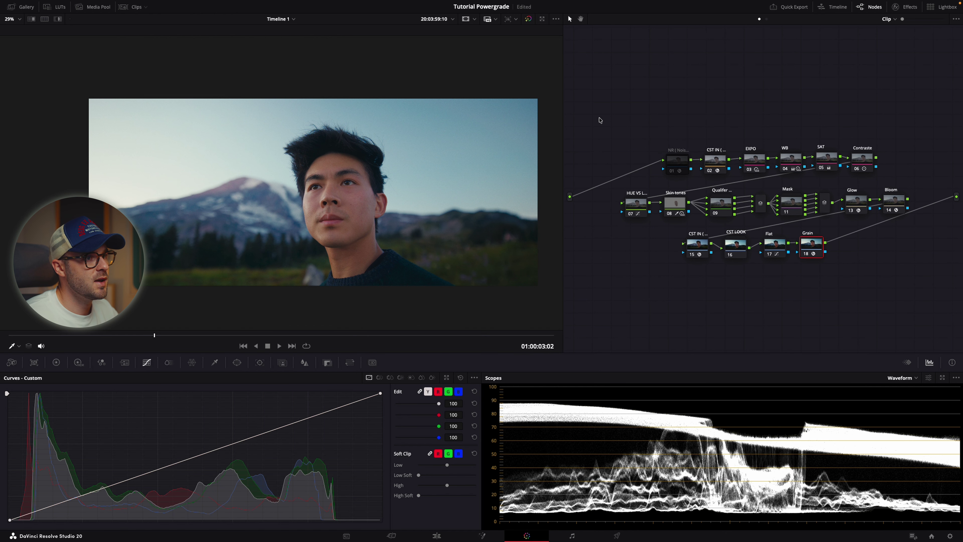
- Delete the disabled NR noise reduction node at the start of the node tree
click(680, 162)
key(Delete)
- Select all nodes of the tree and compare the frame full screen with the whole grade bypassed and active
drag(630, 140, 948, 334)
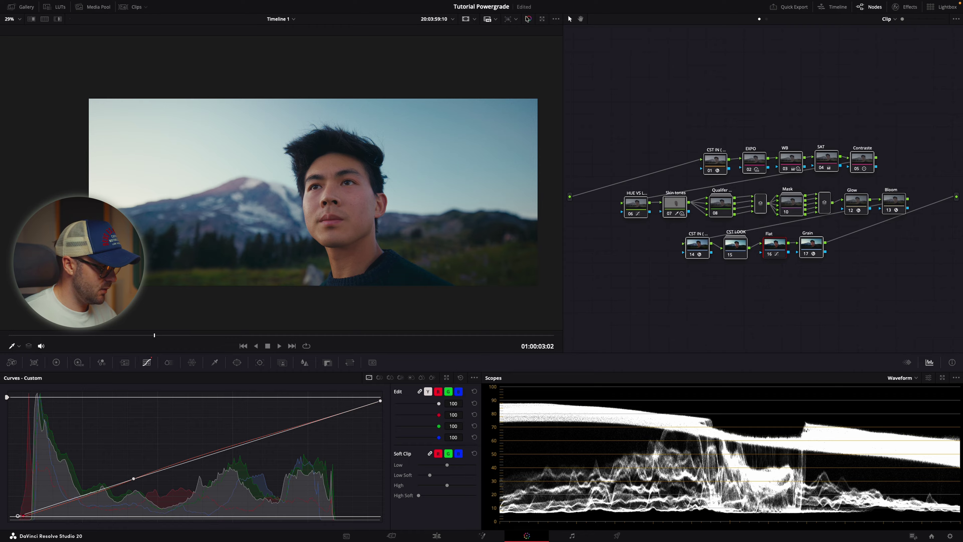
key(super+f)
key(shift+d)
key(shift+d)
key(shift+d)
key(shift+d)
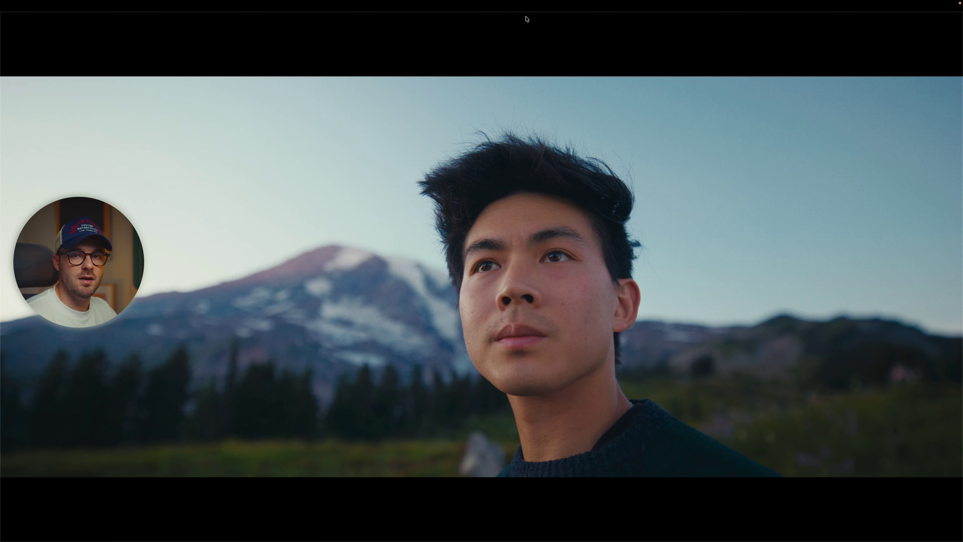
key(shift+d)
key(shift+d)
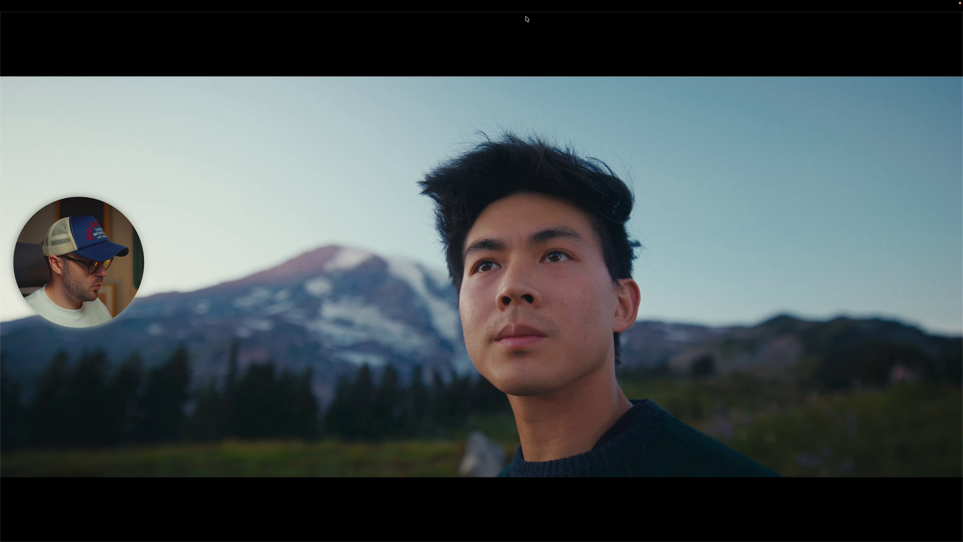
key(Escape)
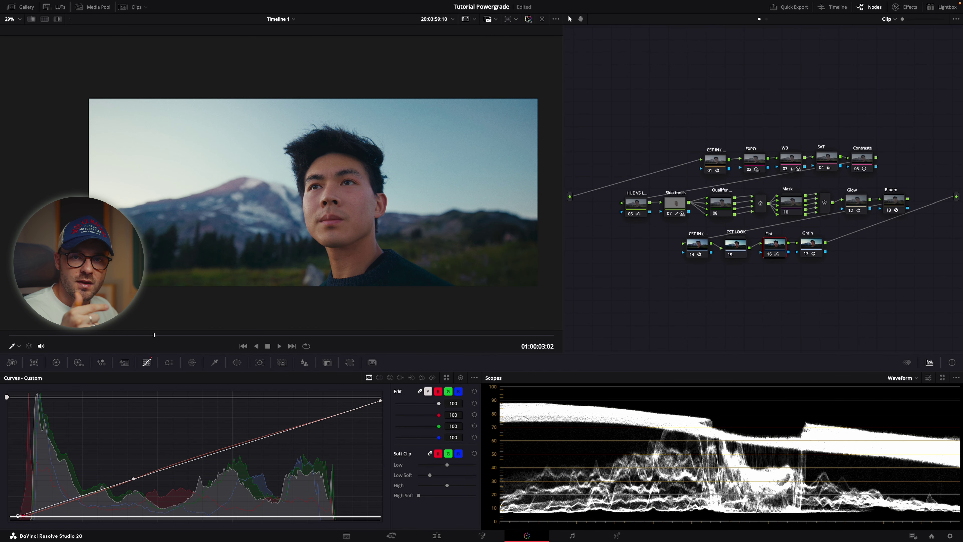